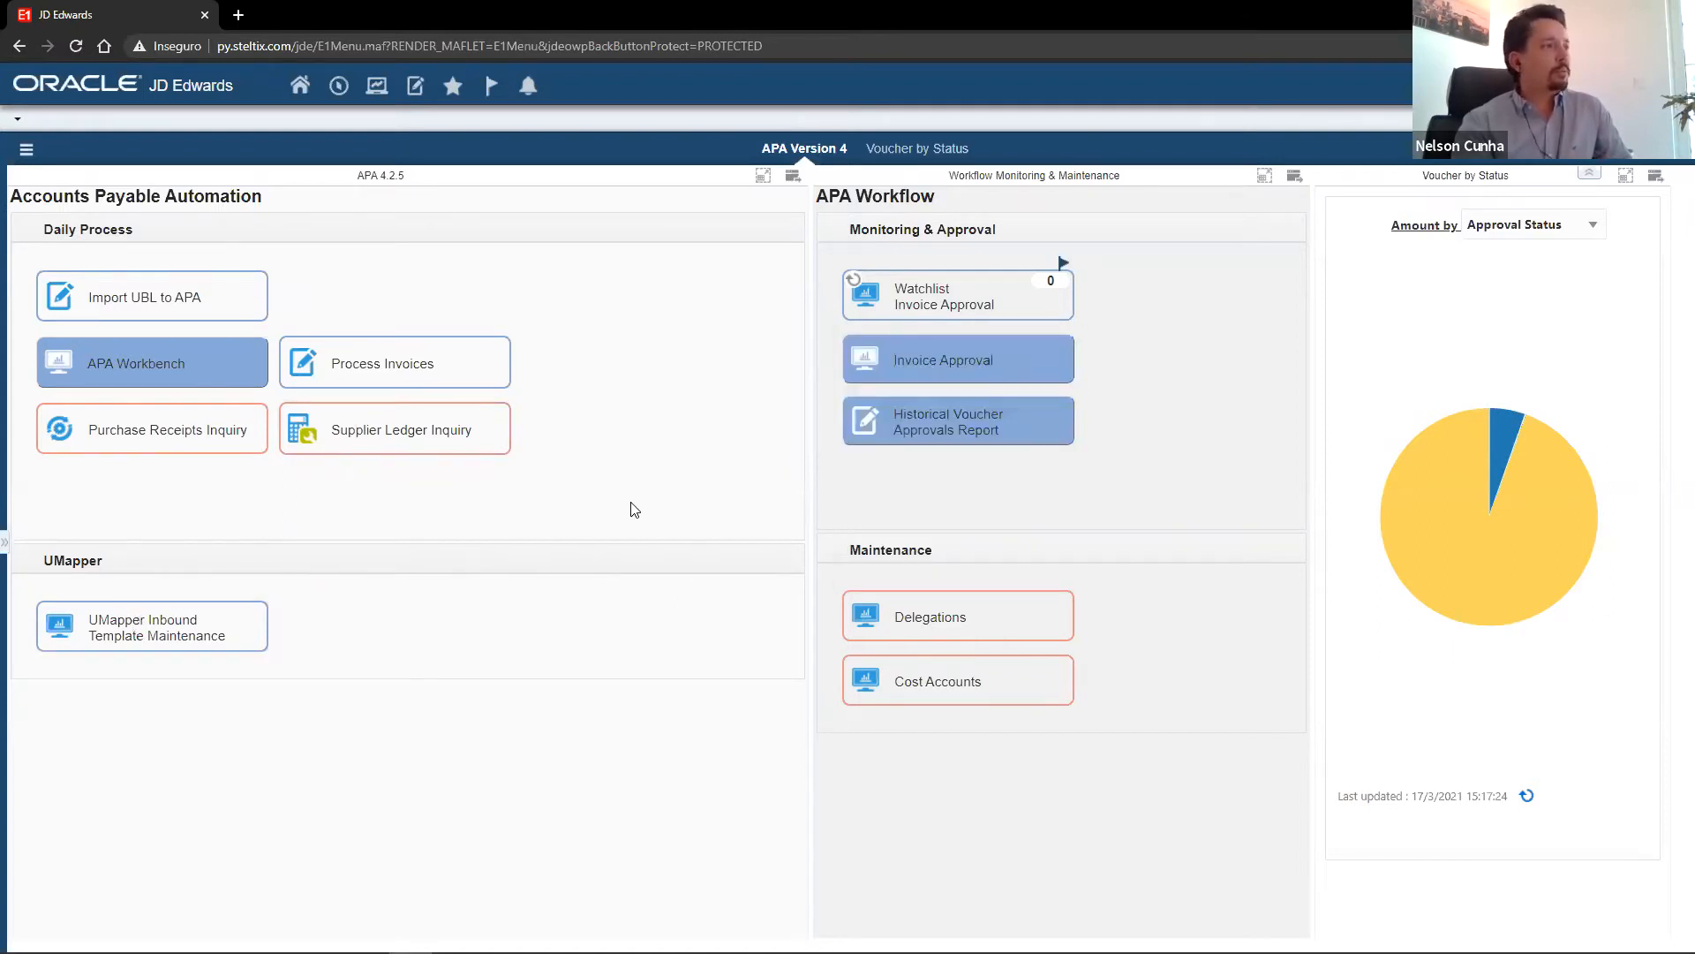
Break the voucher amount chart down by Match Routine and inspect the Voucher Match slice.
{"action": "left_click", "coordinate": [1585, 227]}
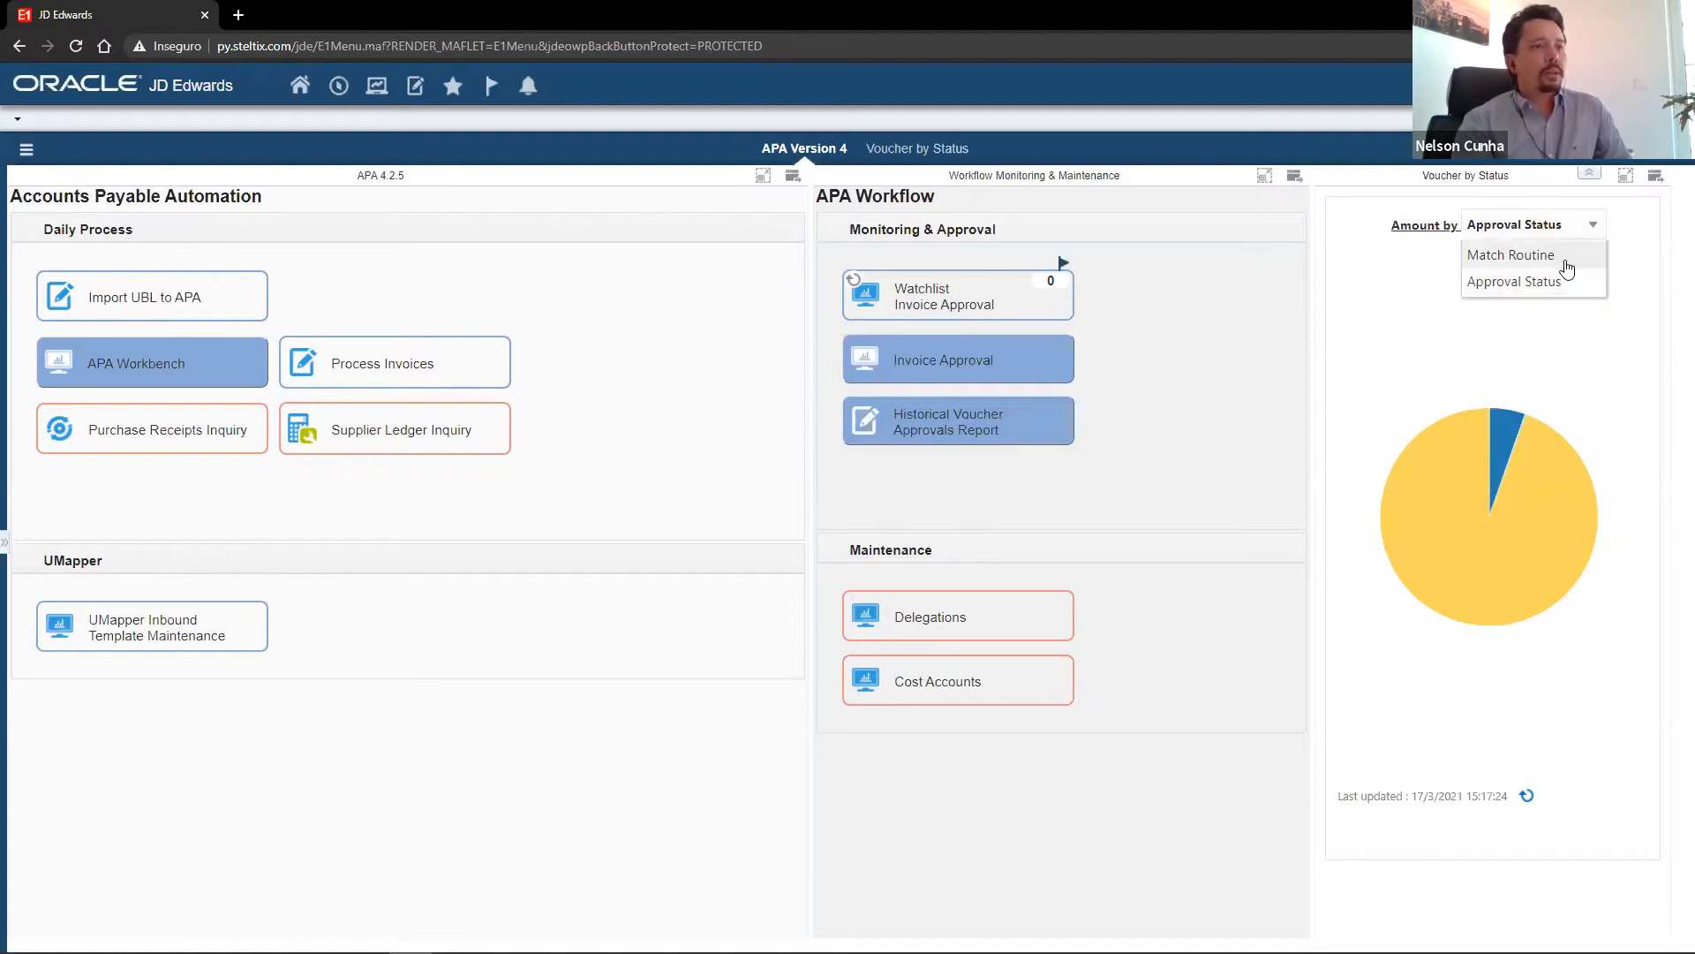
{"action": "left_click", "coordinate": [1564, 259]}
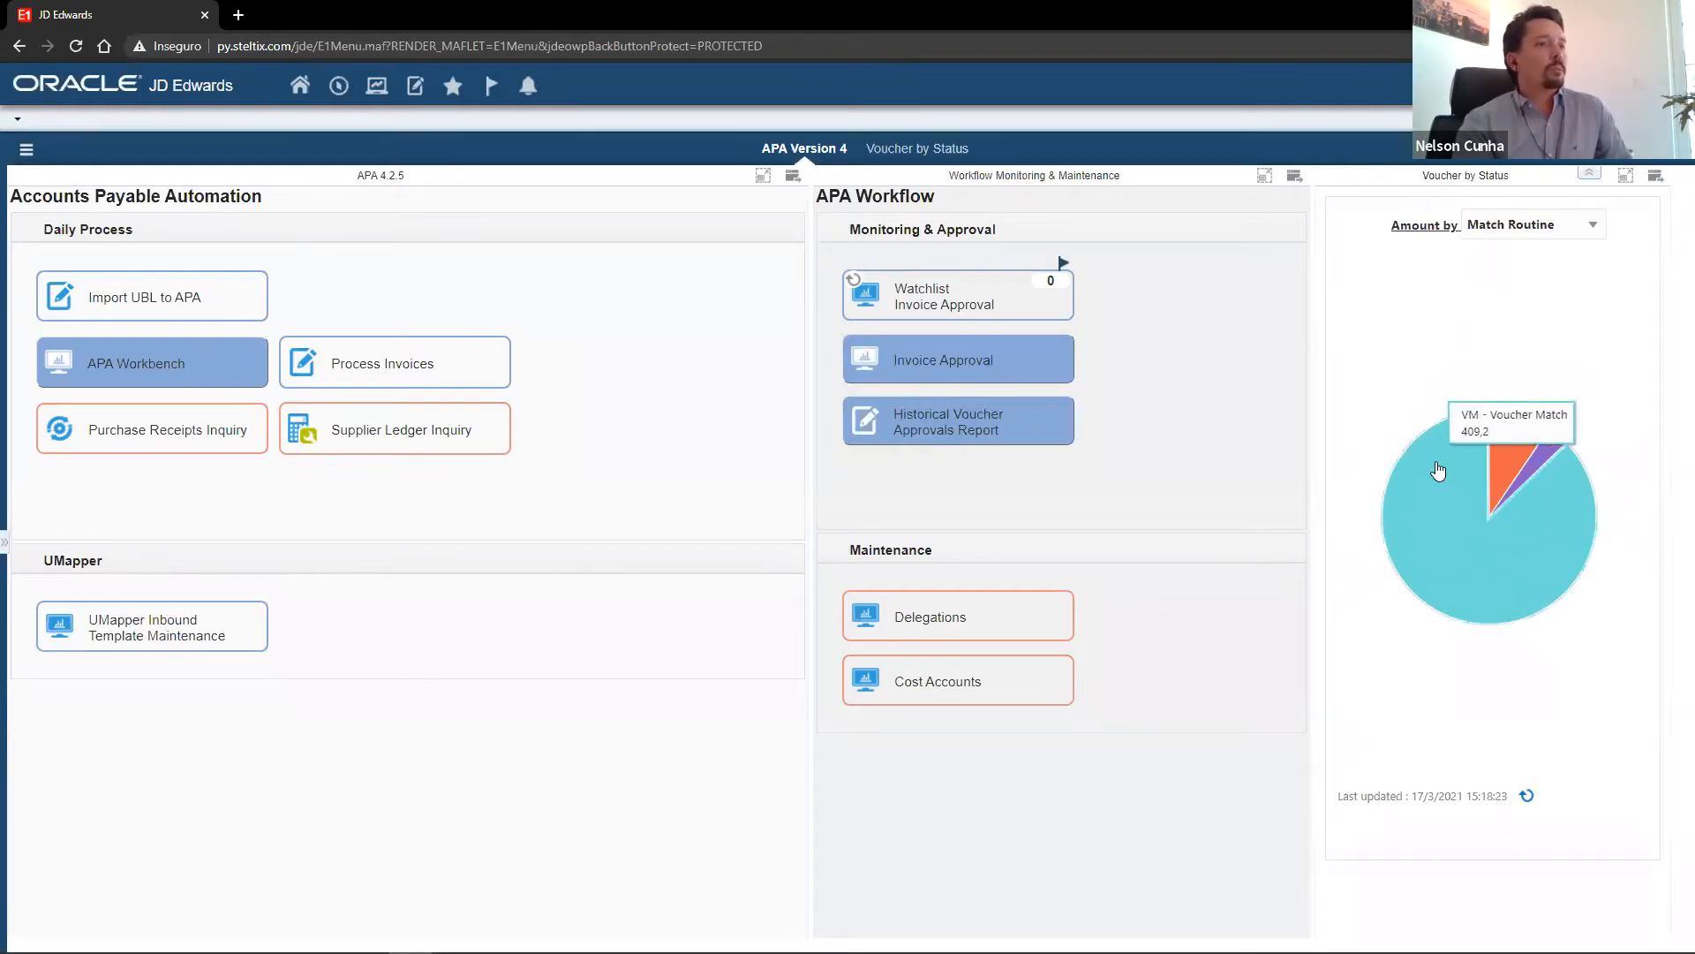
{"action": "mouse_move", "coordinate": [1506, 457]}
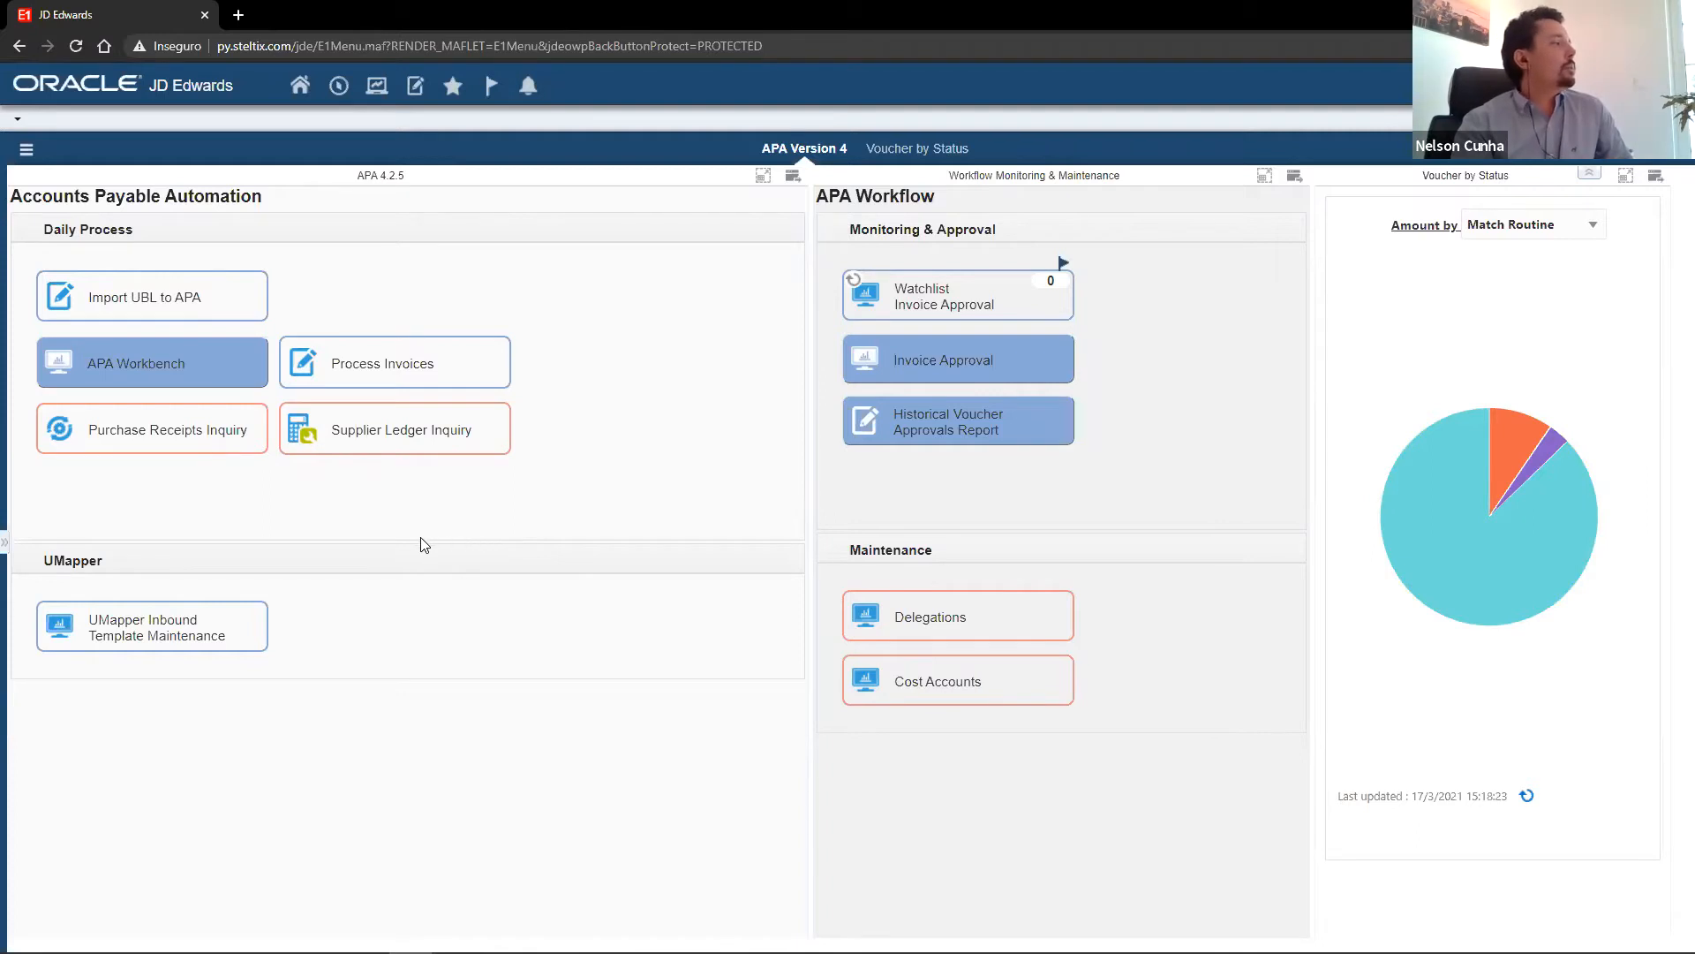
Run the invoice import from the APA Workbench with the default printer selection, and refresh the scanned voucher list.
{"action": "left_click", "coordinate": [175, 378]}
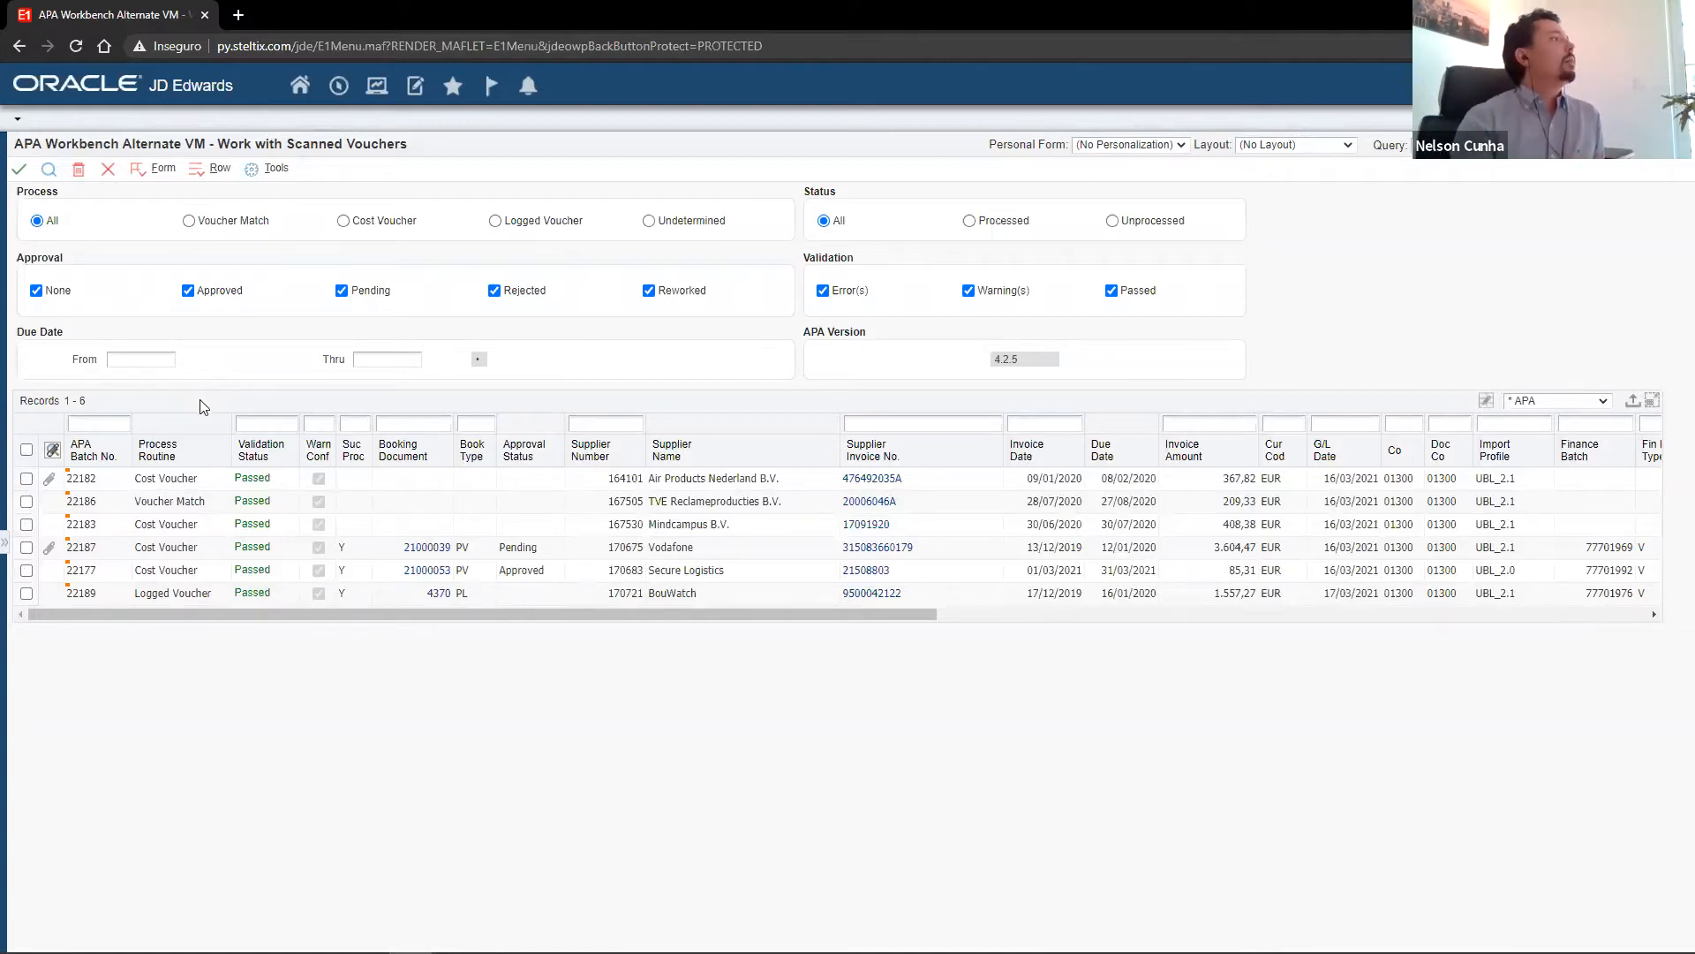
{"action": "left_click", "coordinate": [139, 167]}
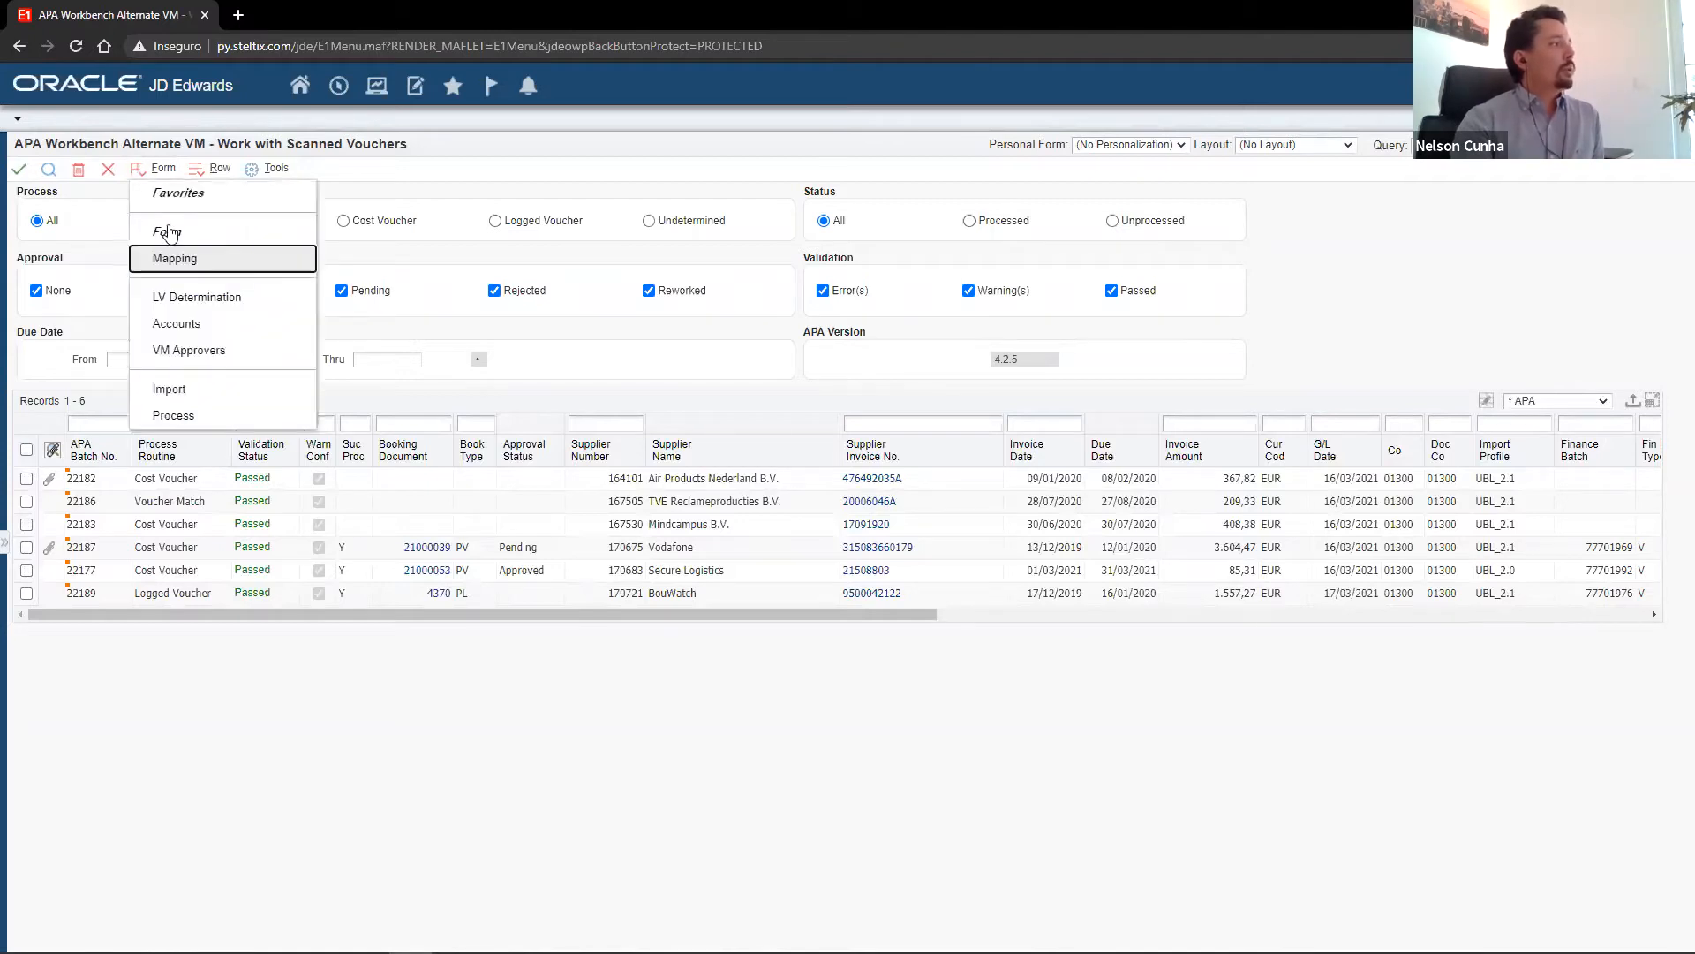
{"action": "left_click", "coordinate": [201, 393]}
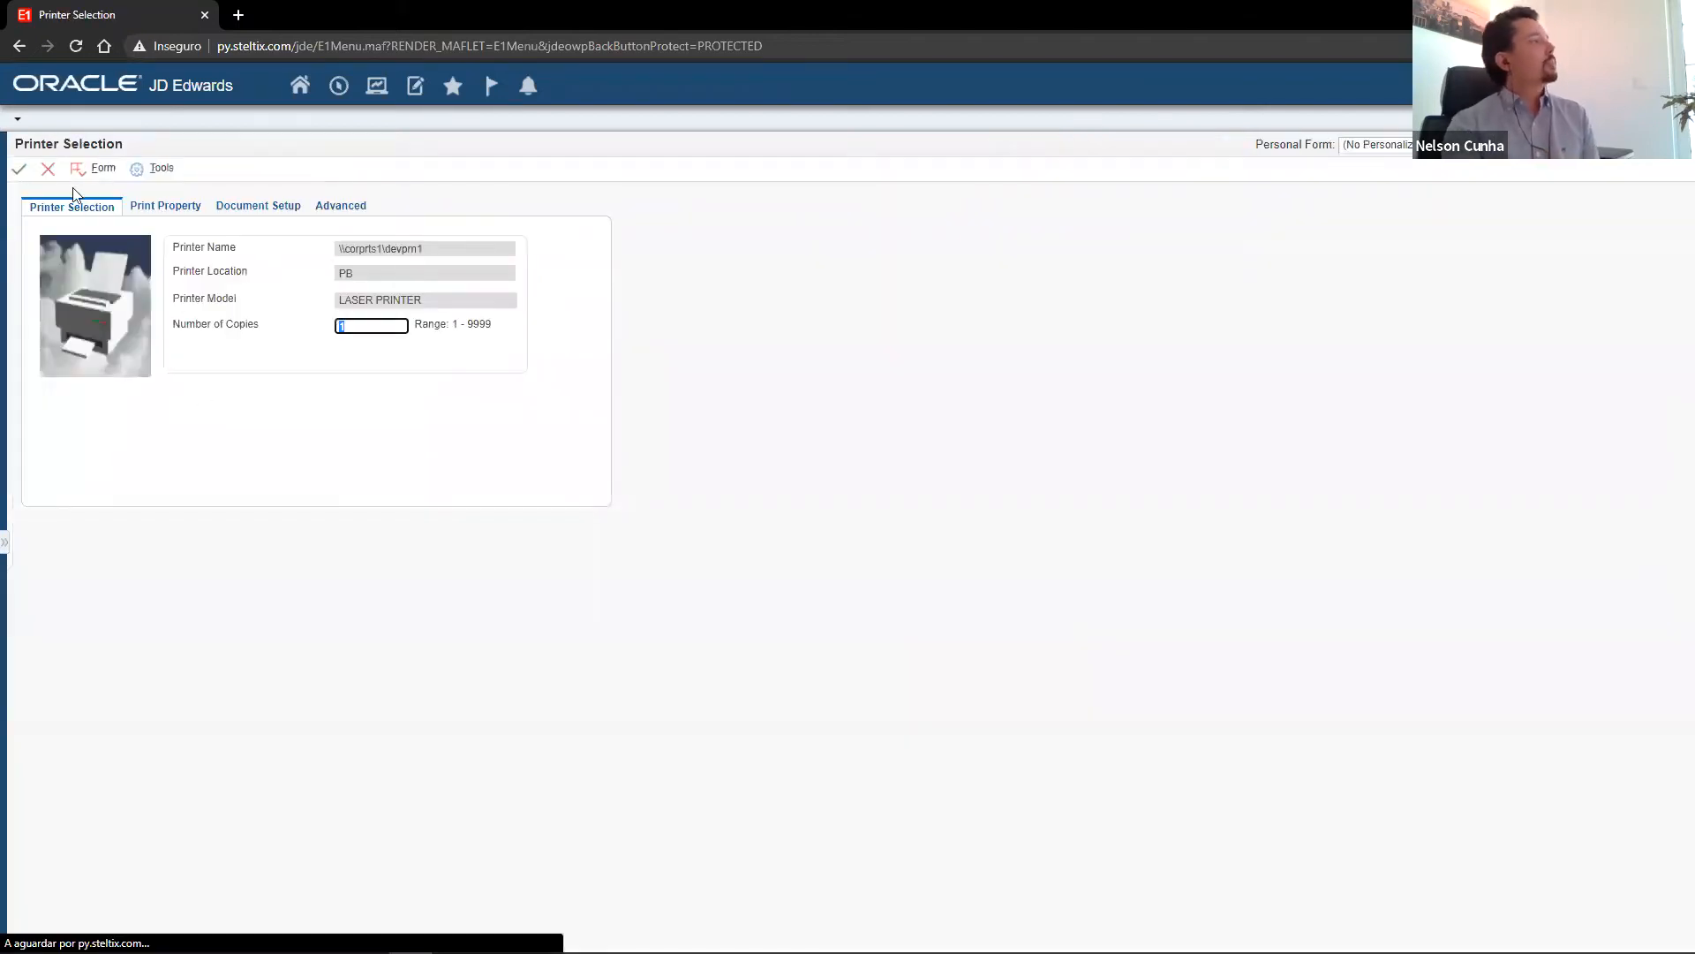
{"action": "left_click", "coordinate": [21, 174]}
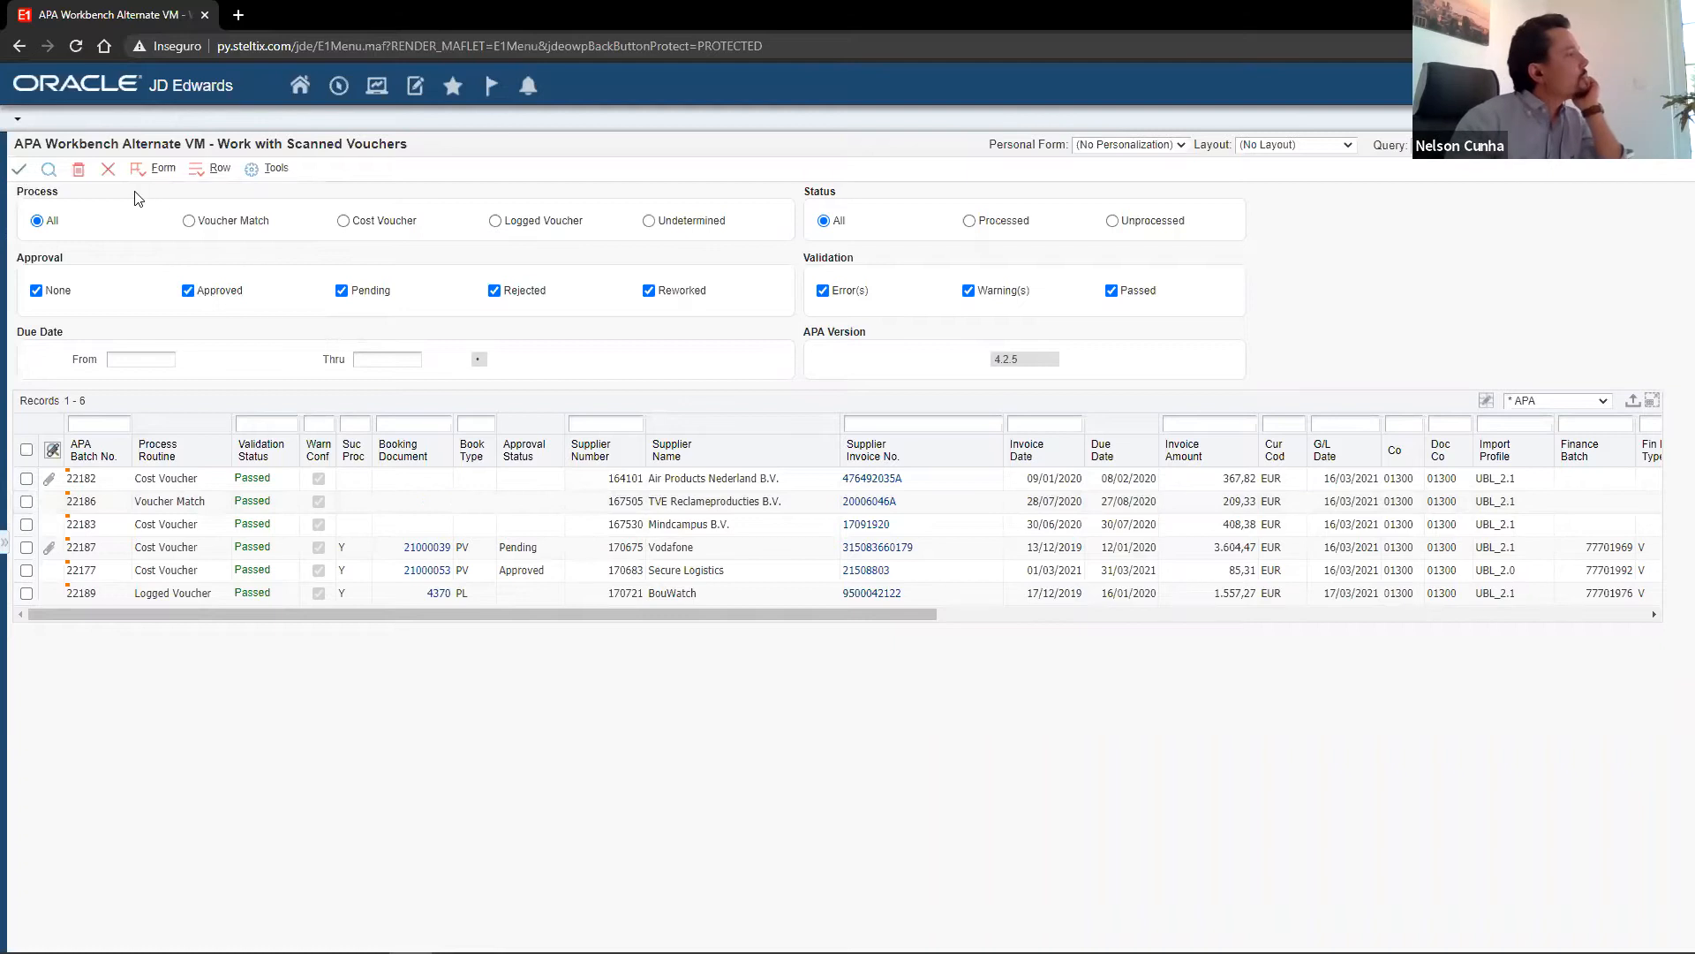
{"action": "left_click", "coordinate": [50, 172]}
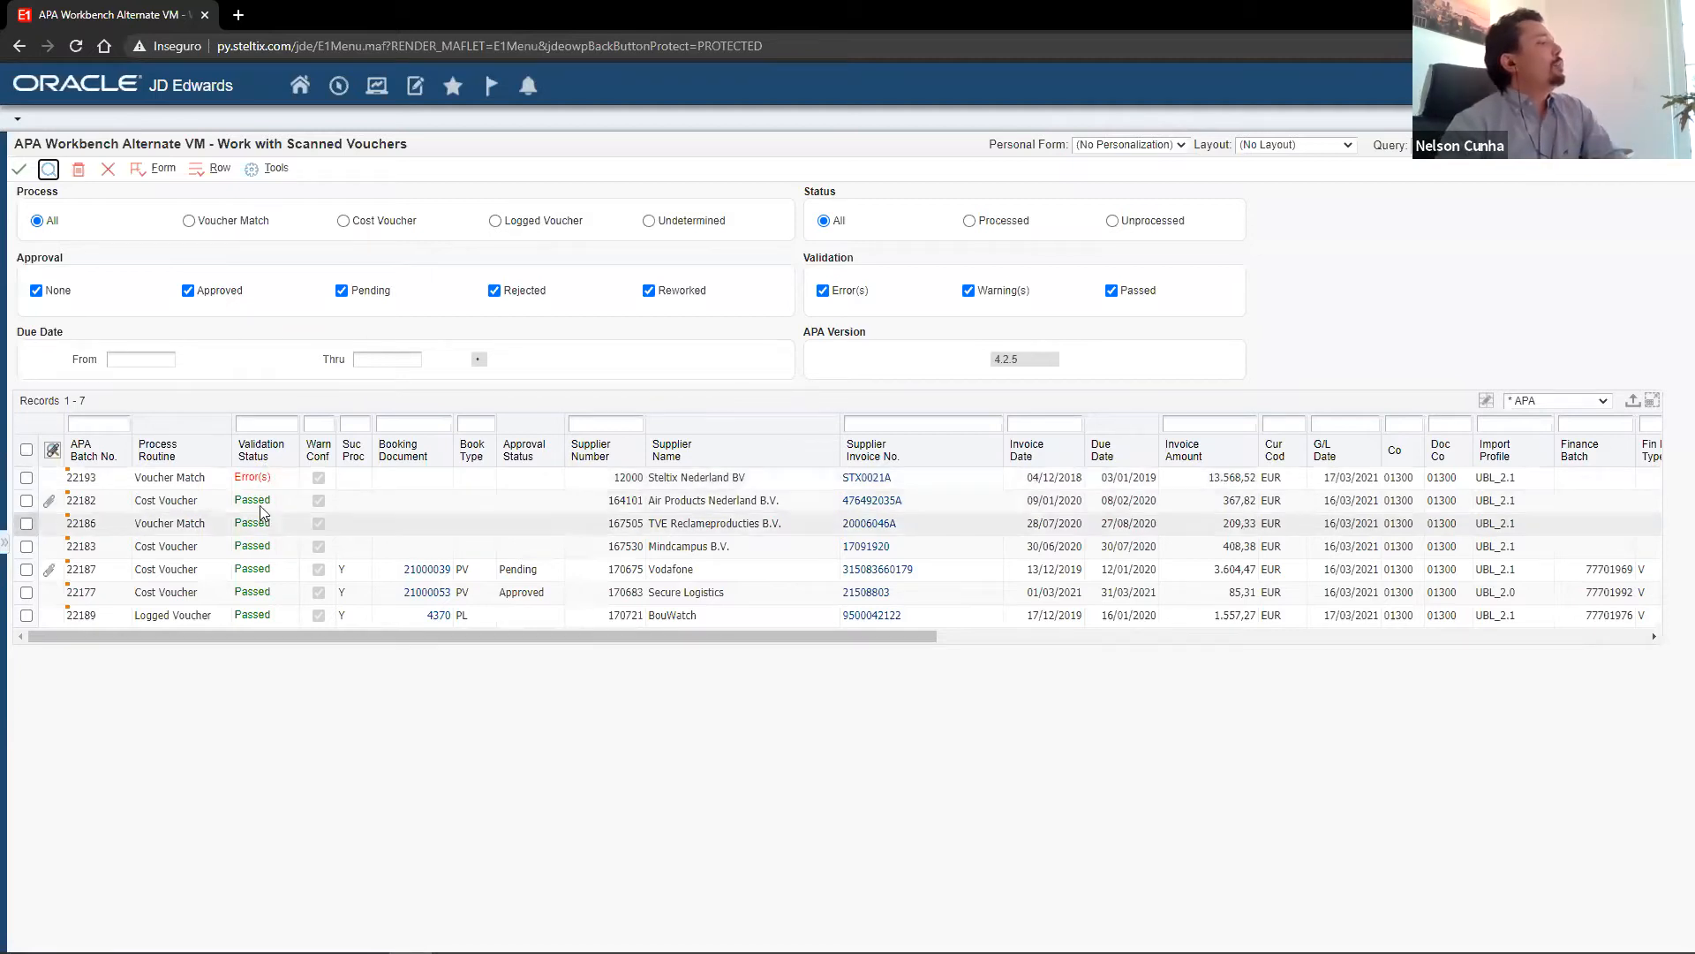
Filter the scanned vouchers by process as Voucher Match, Cost Voucher and Logged Voucher in turn, and return to All.
{"action": "left_click", "coordinate": [189, 222]}
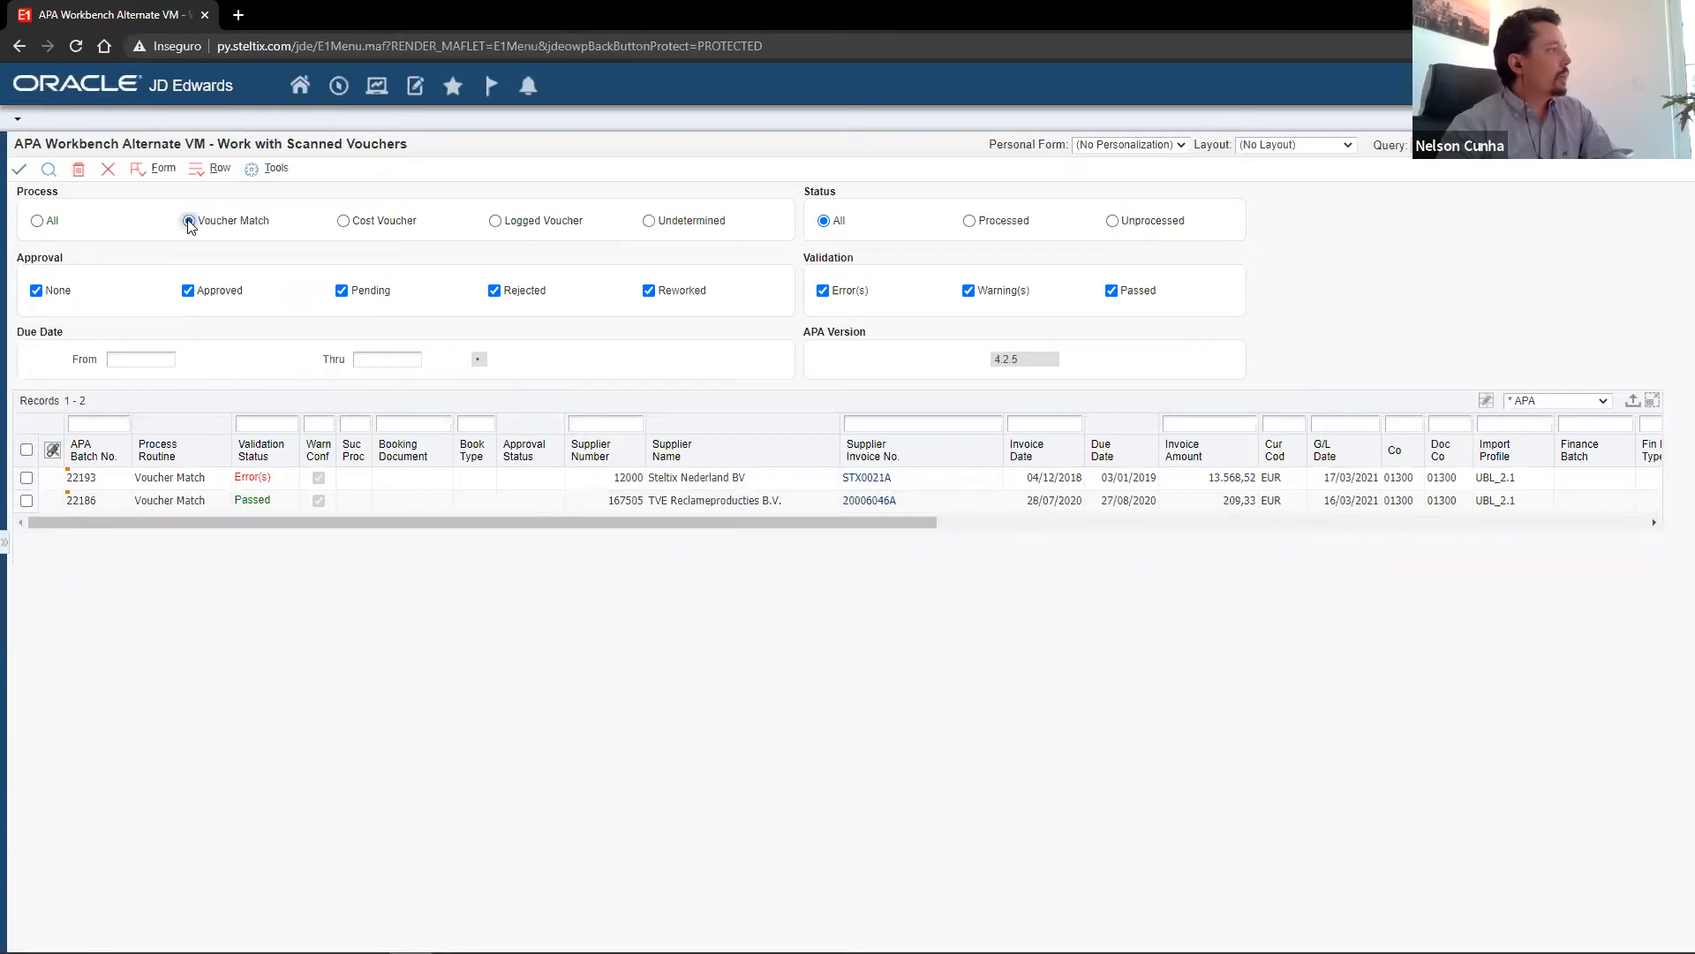
{"action": "left_click", "coordinate": [369, 226]}
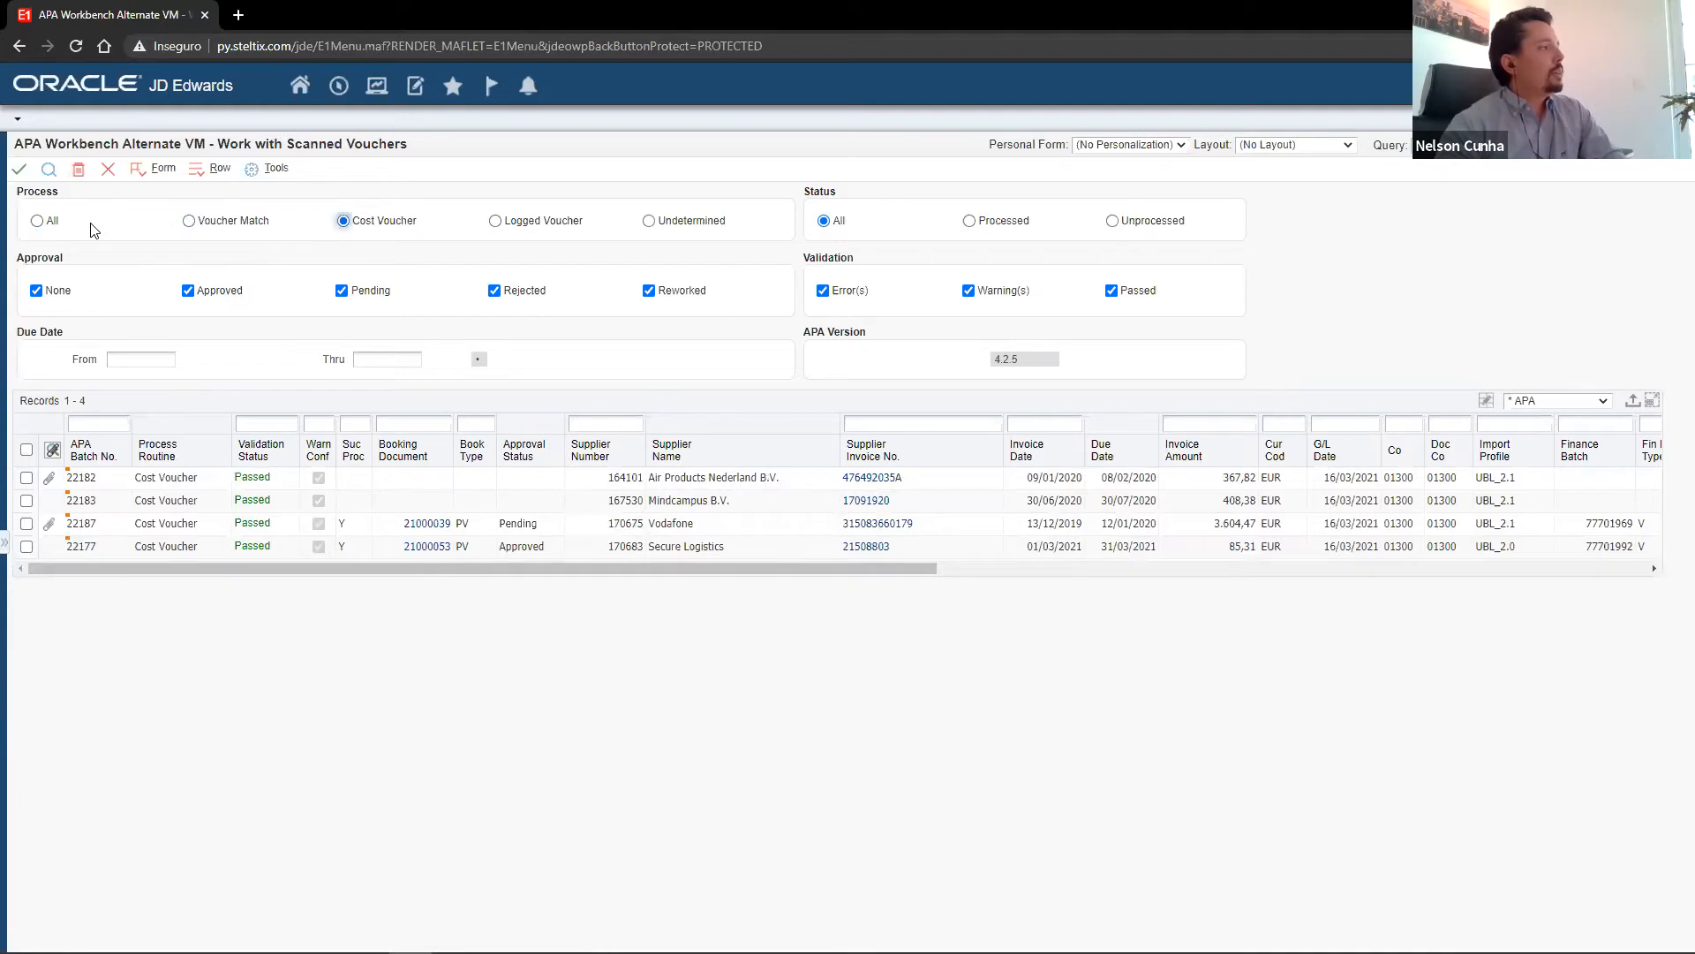
{"action": "left_click", "coordinate": [572, 228]}
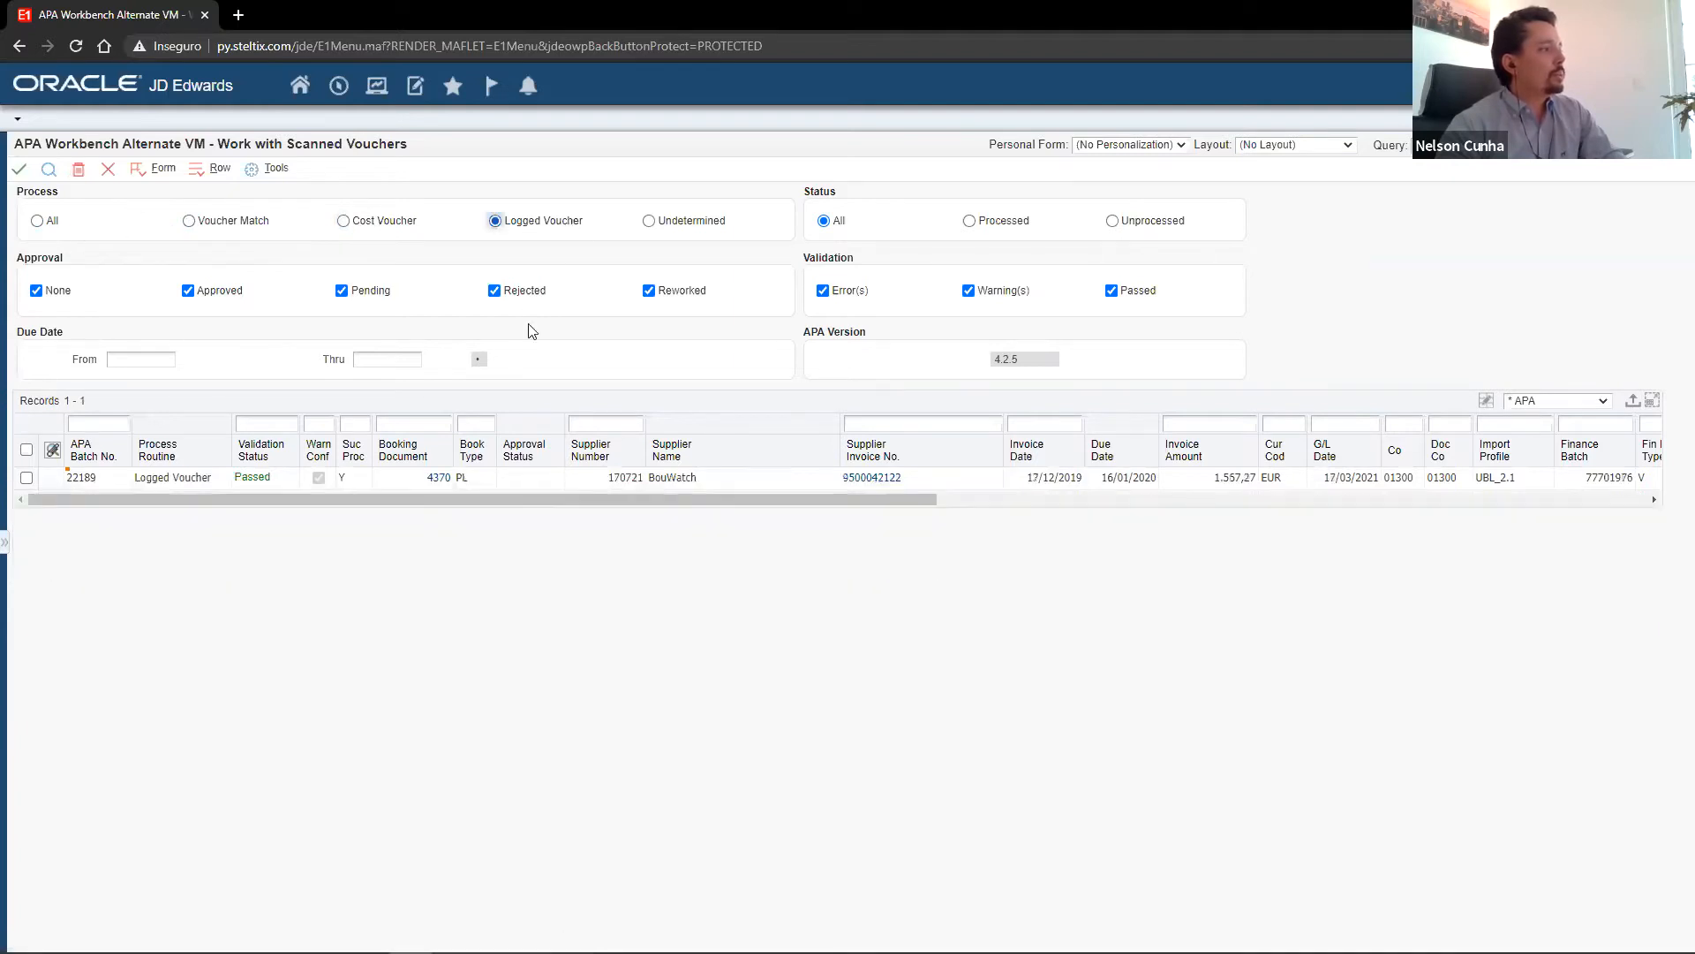
{"action": "left_click", "coordinate": [49, 222]}
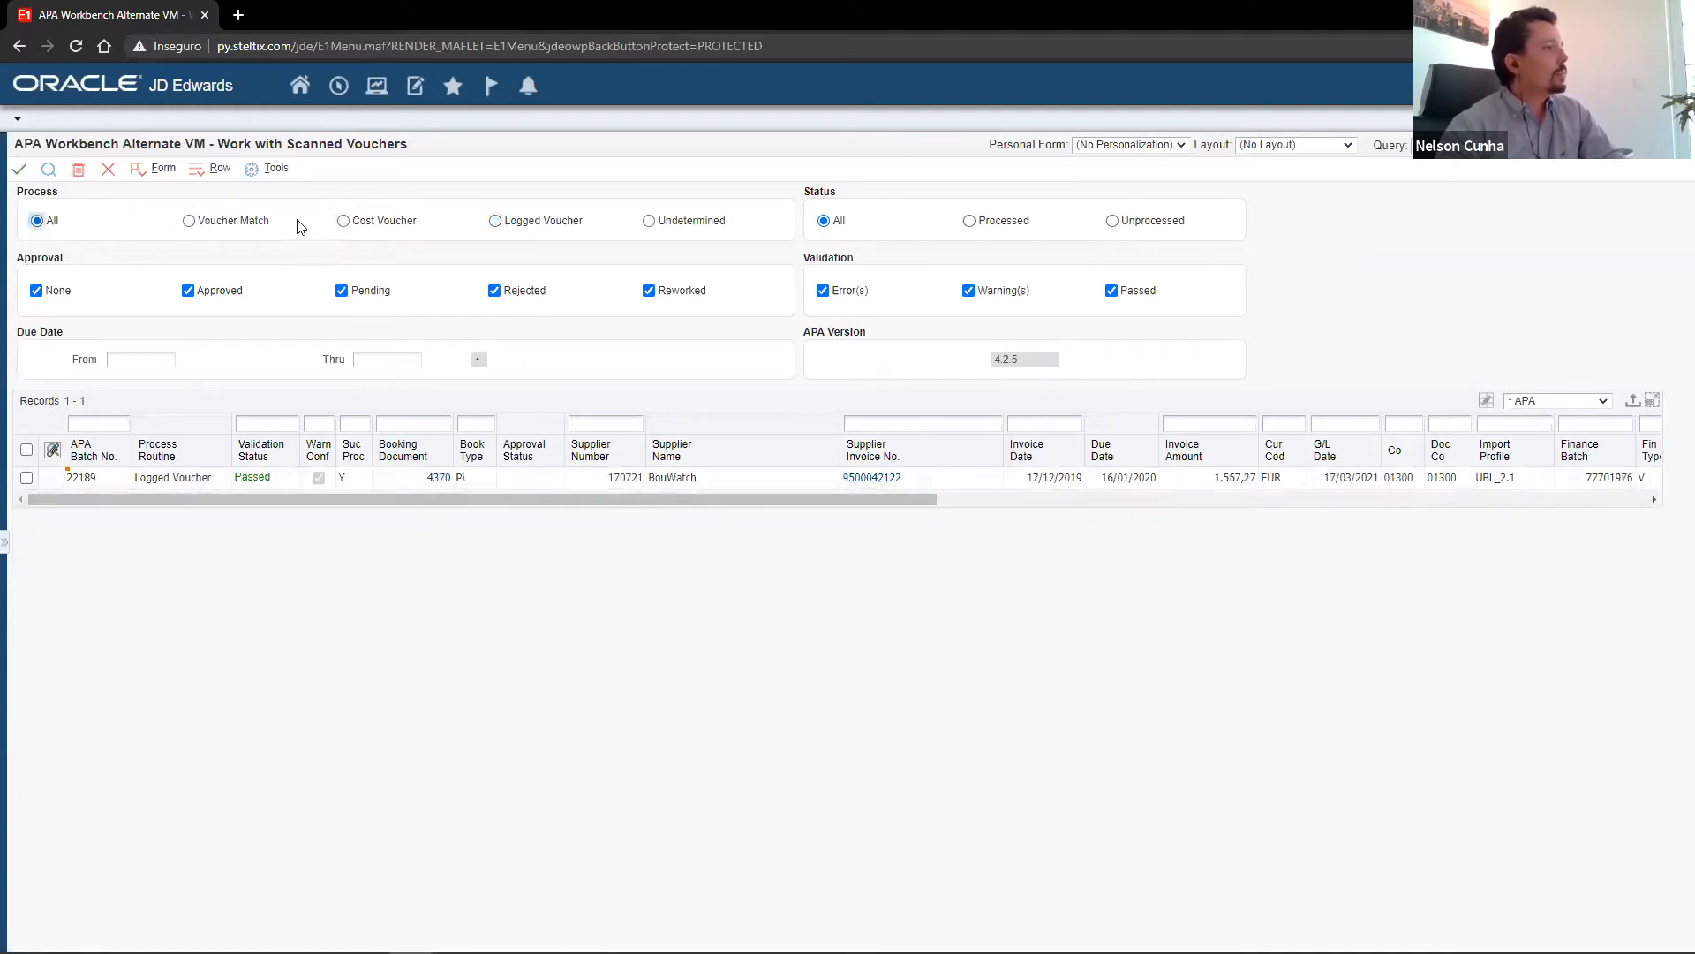
Filter the scanned vouchers by Processed and Unprocessed status in turn, and return to All.
{"action": "left_click", "coordinate": [971, 222]}
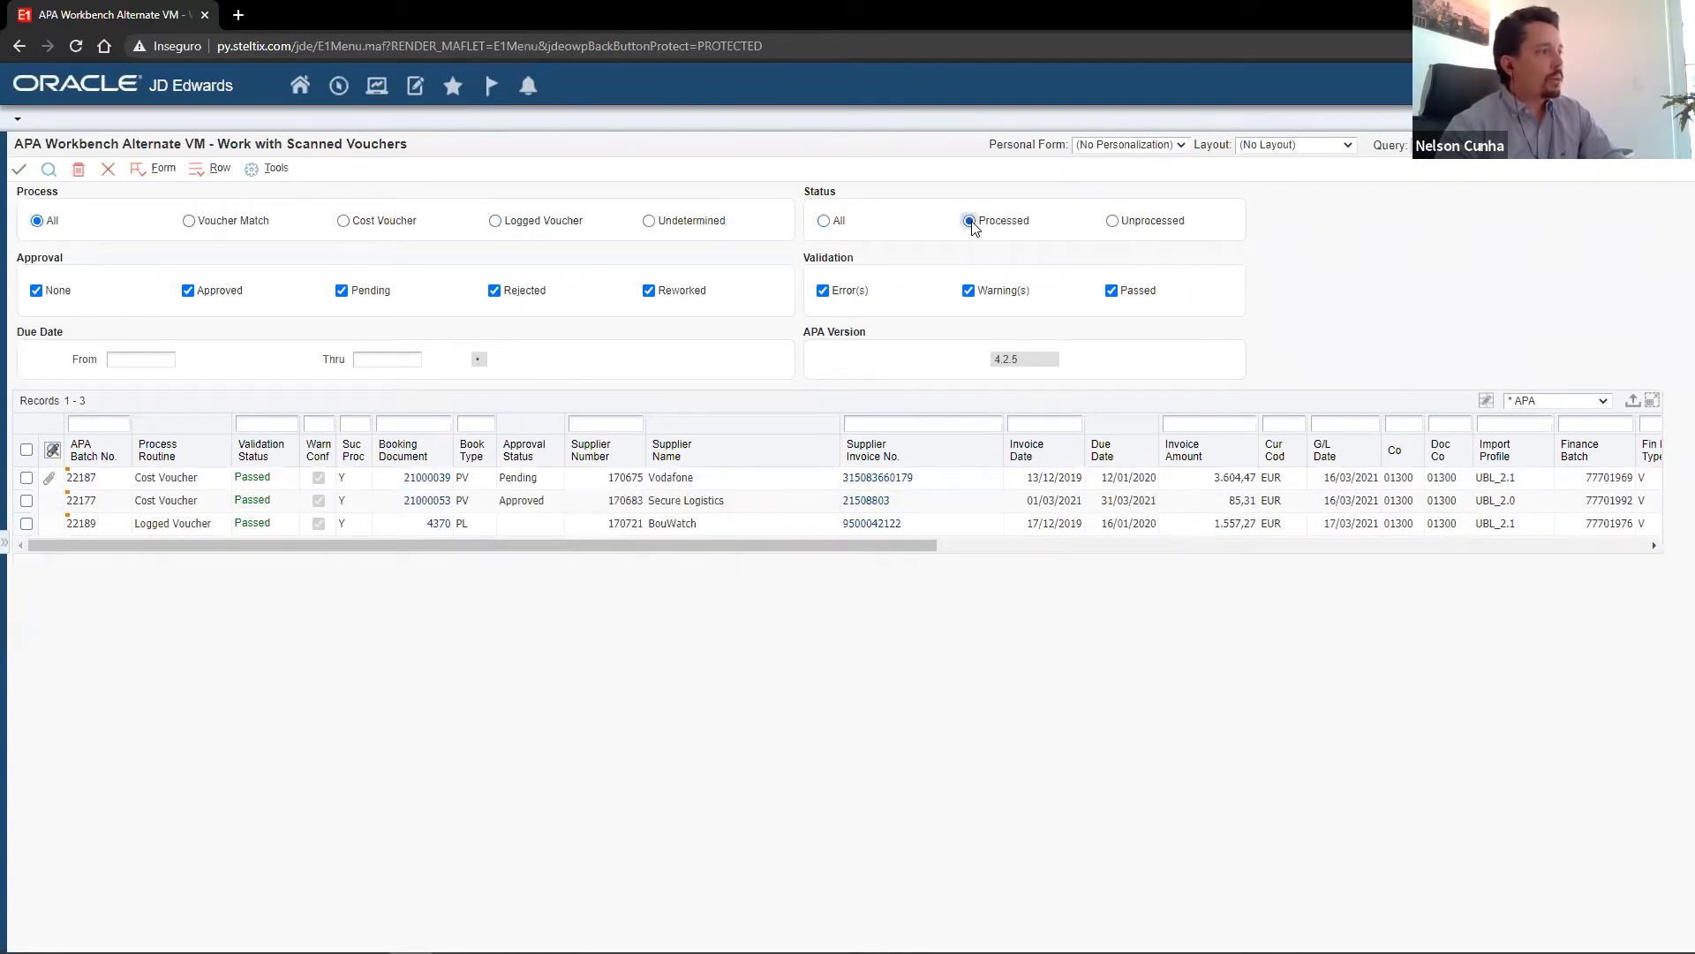
{"action": "left_click", "coordinate": [1114, 222]}
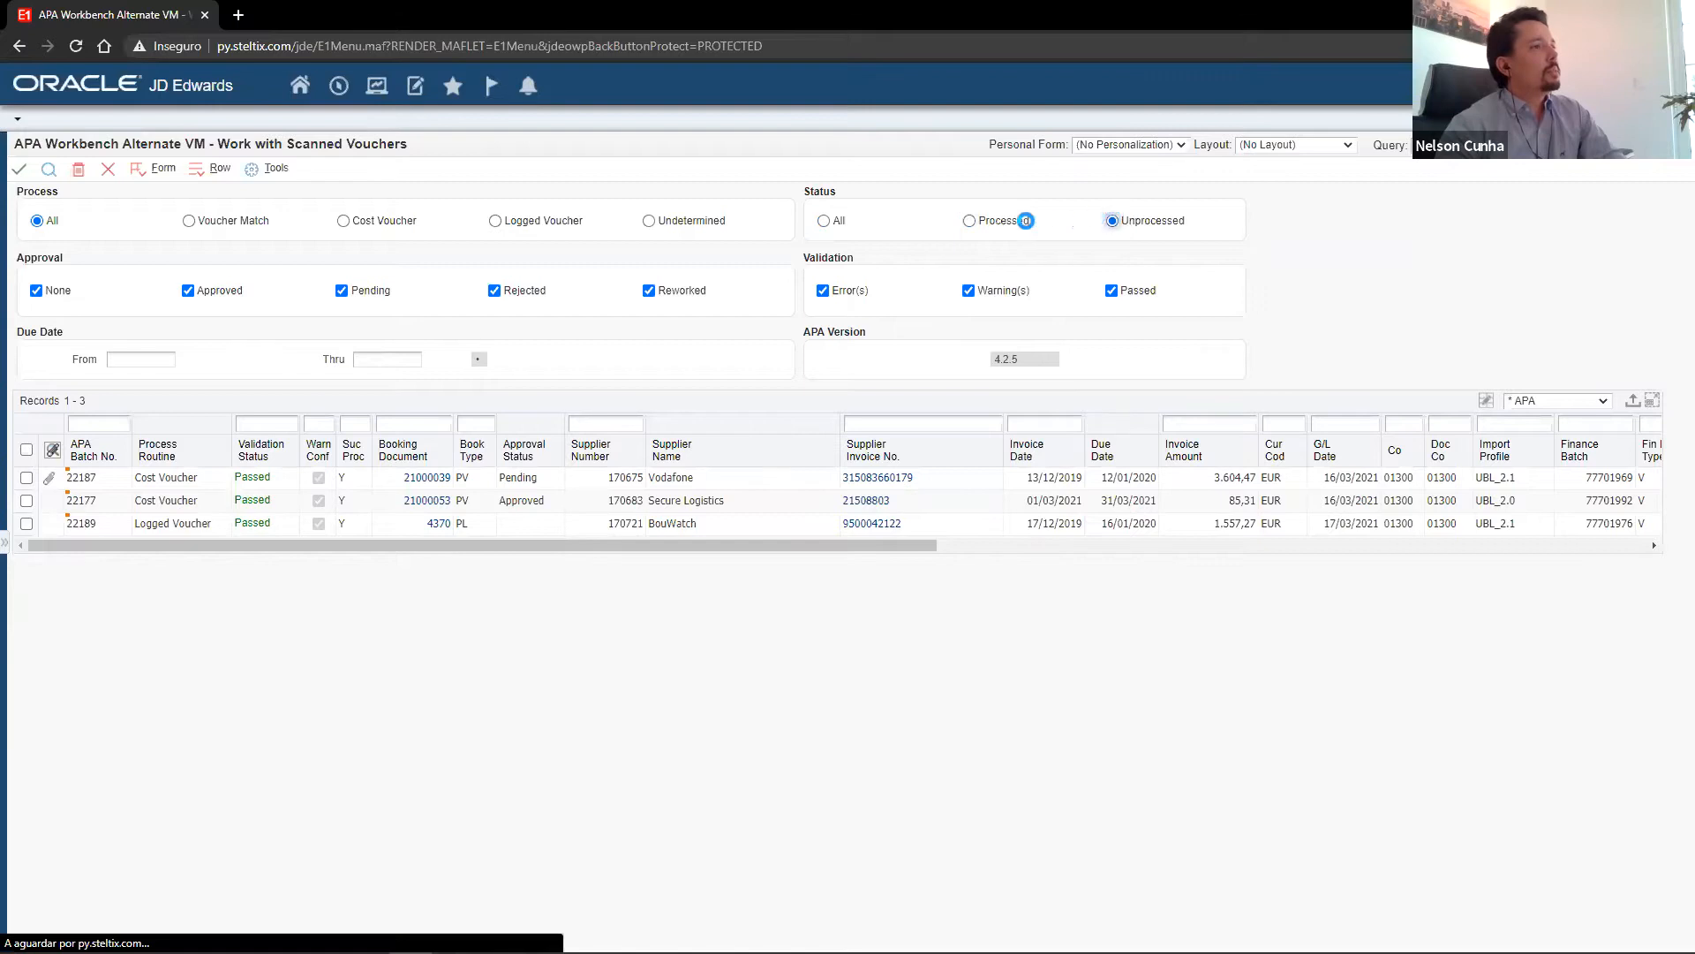
{"action": "left_click", "coordinate": [824, 222]}
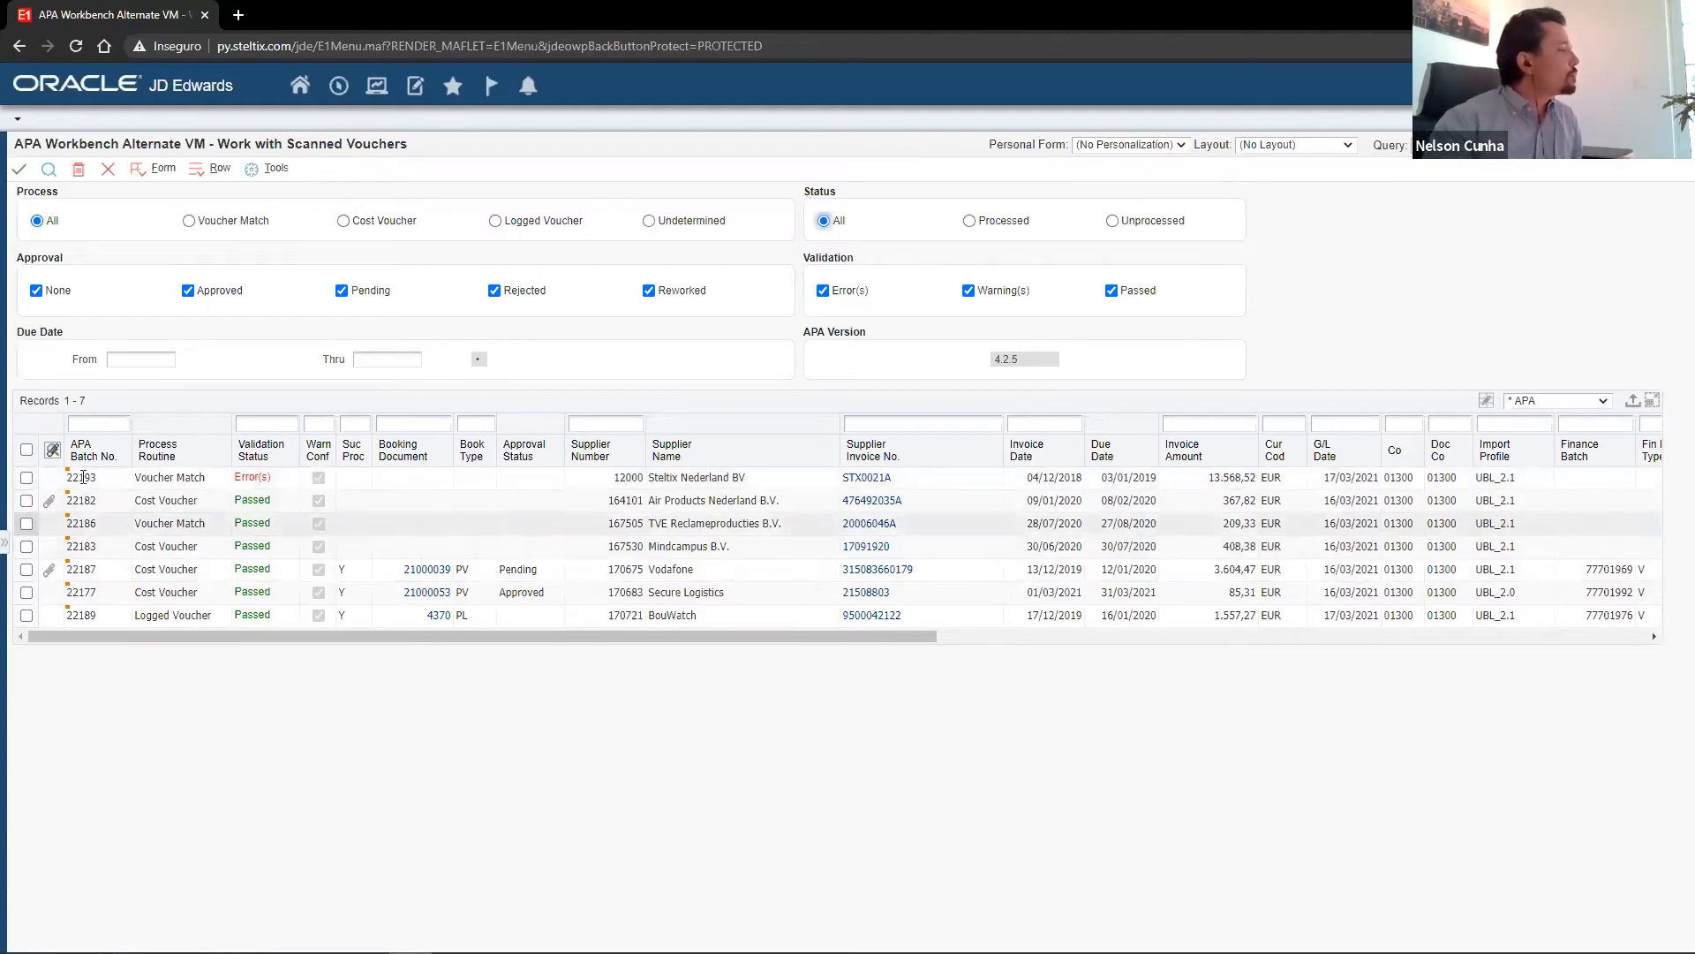
View the Steltix Nederland BV voucher's invoice in the APA PDF Viewer layout, and return to (No Layout).
{"action": "left_click", "coordinate": [27, 477]}
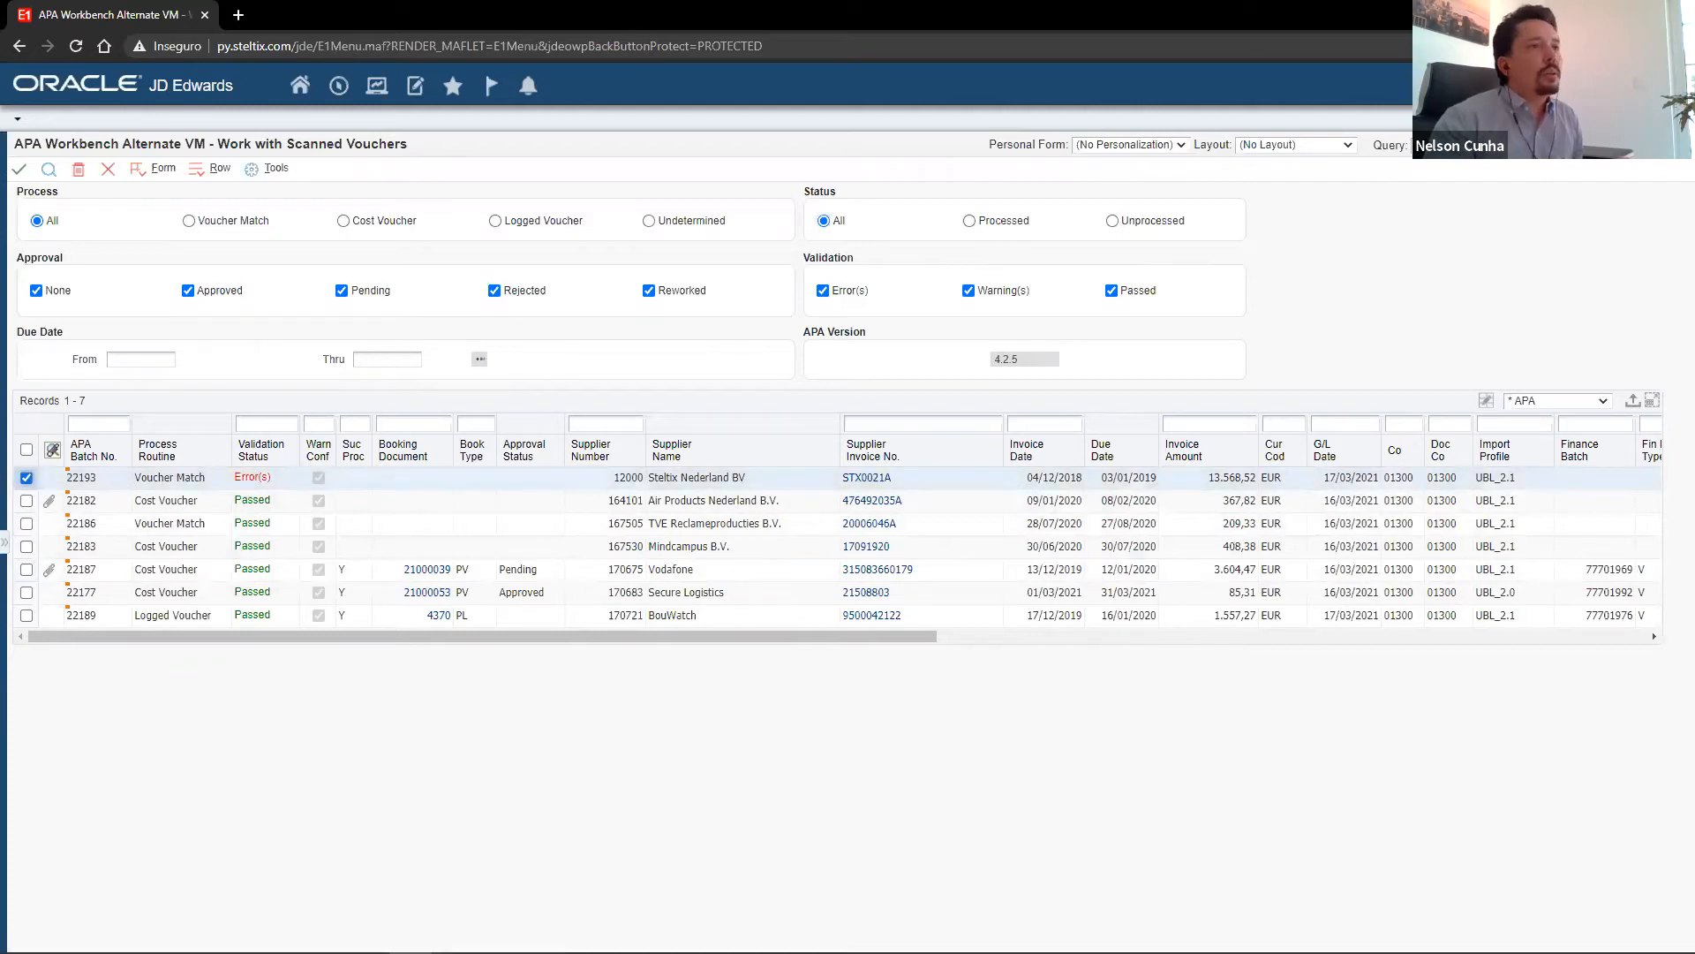
{"action": "left_click", "coordinate": [1338, 149]}
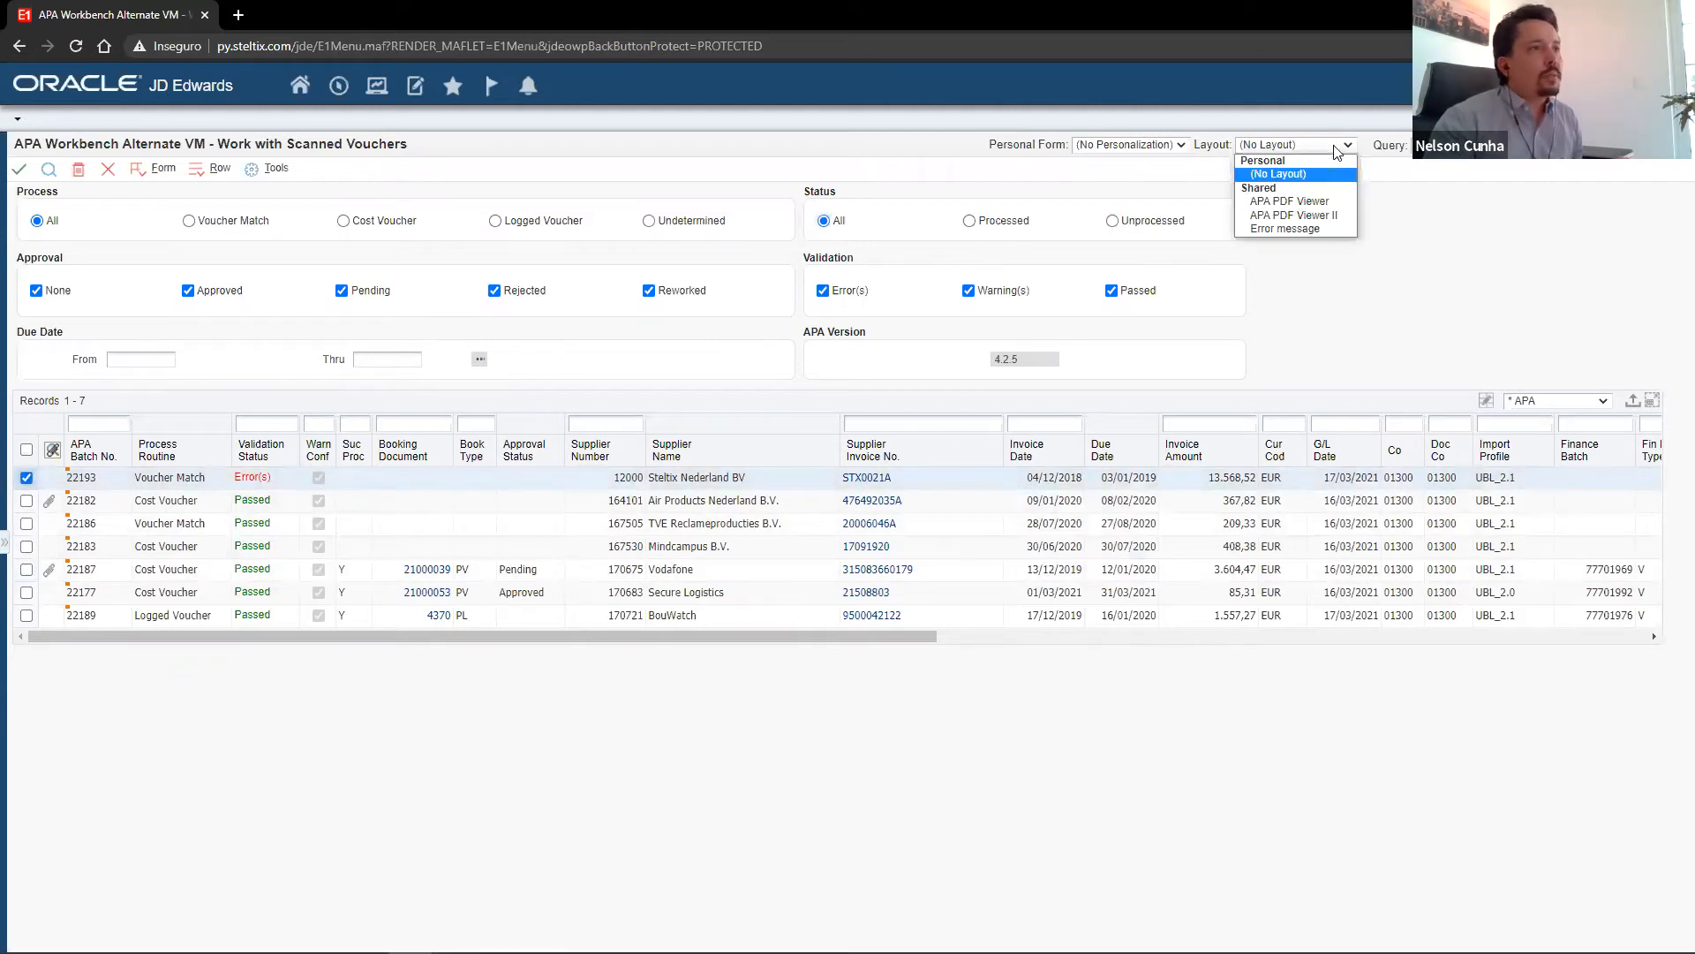
{"action": "left_click", "coordinate": [1318, 205]}
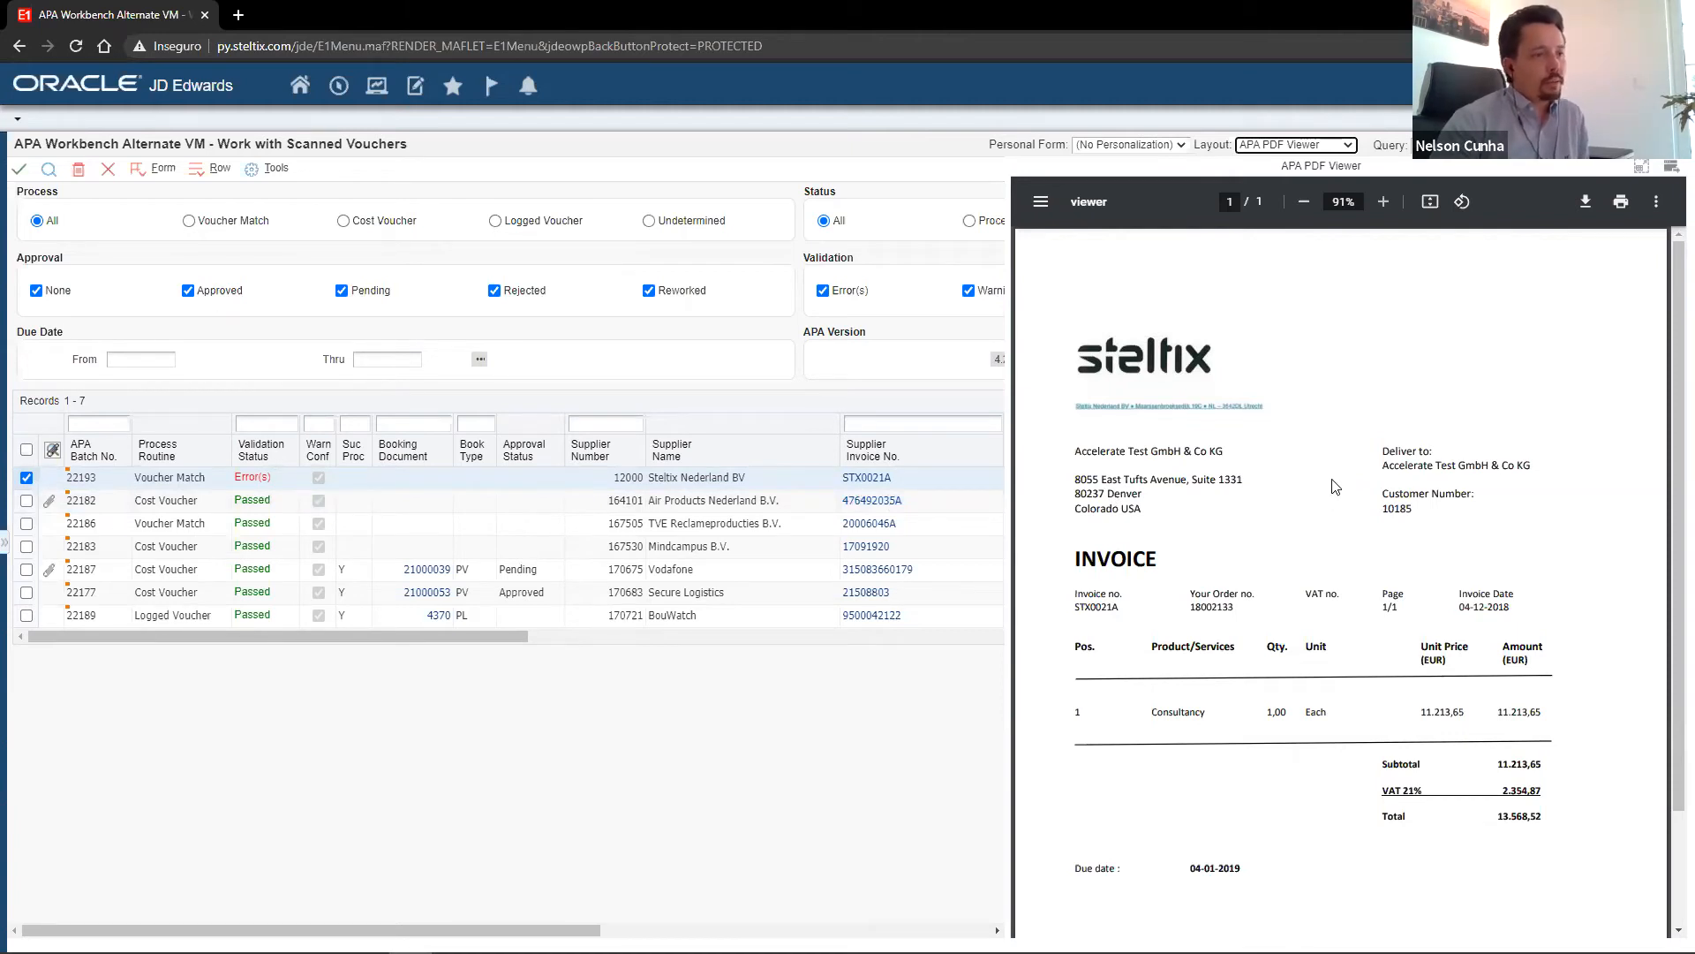
{"action": "left_click", "coordinate": [1340, 150]}
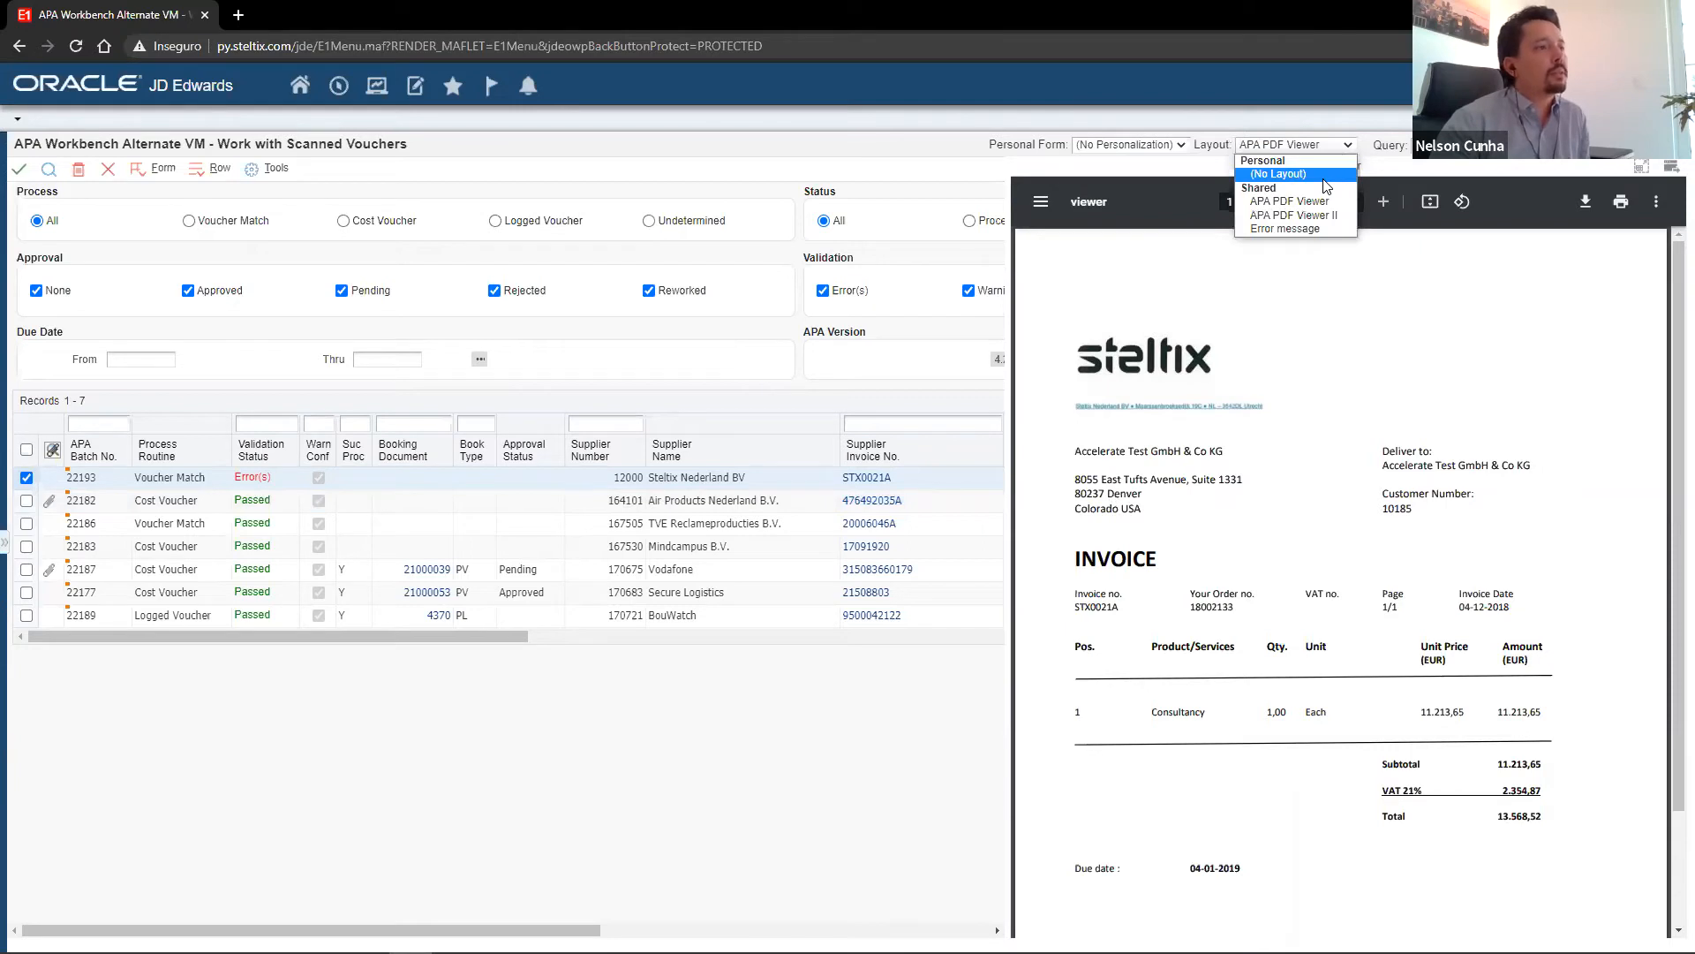
{"action": "left_click", "coordinate": [1289, 201]}
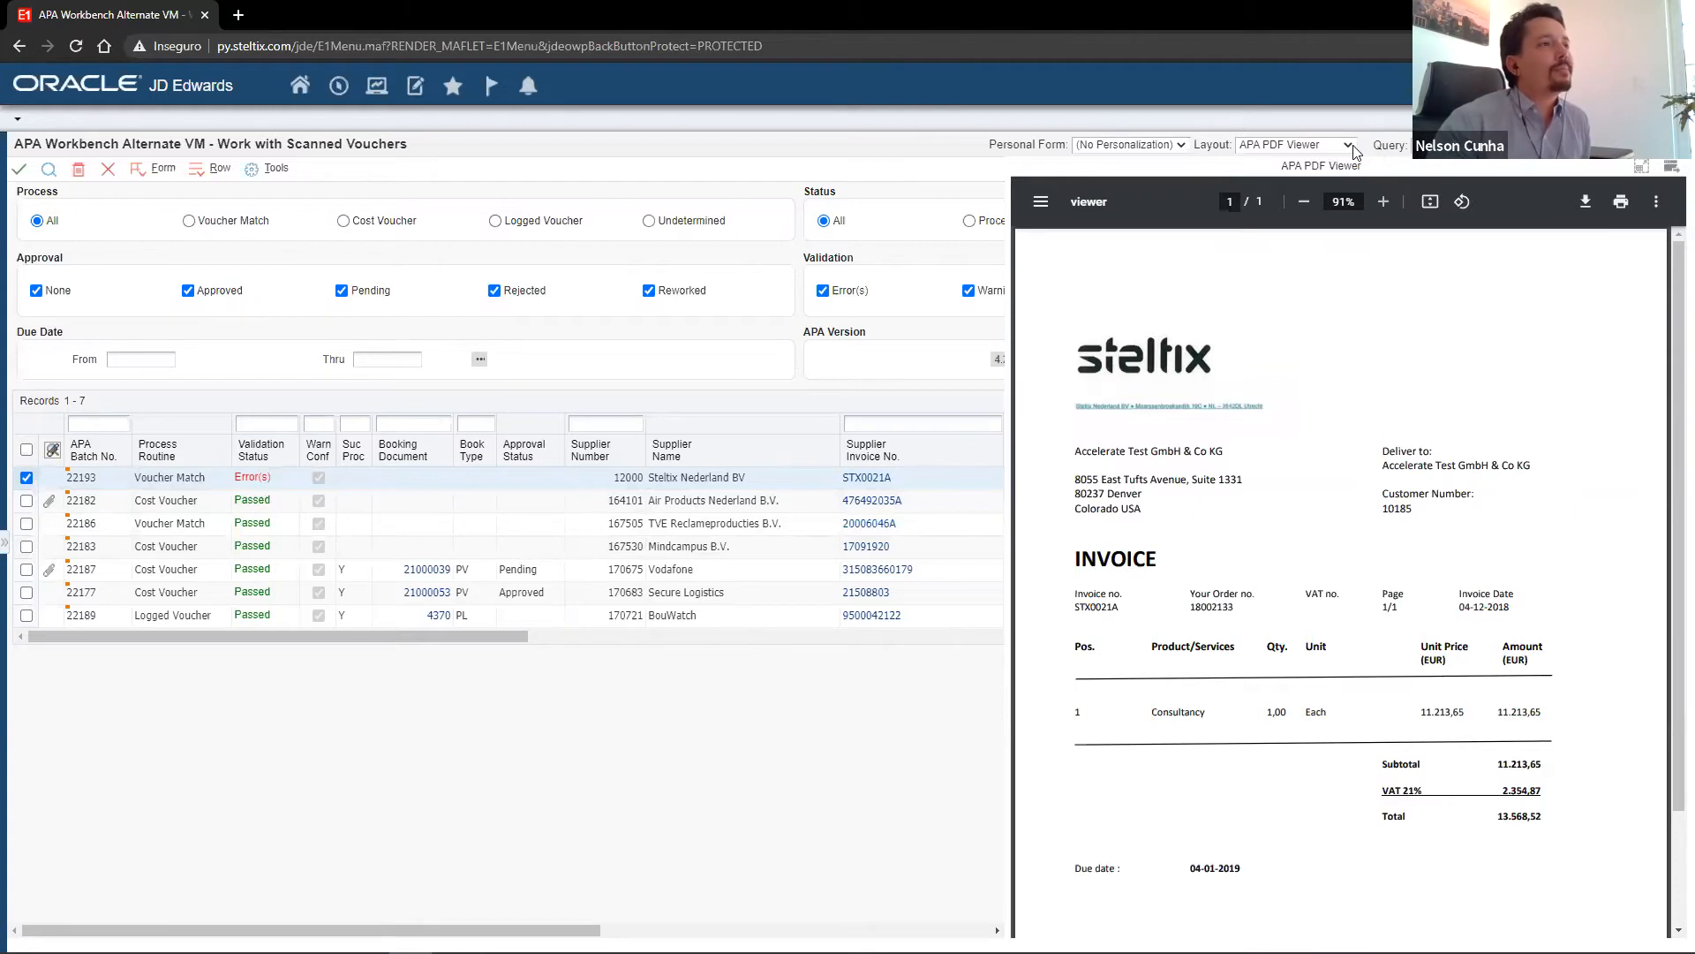
{"action": "left_click", "coordinate": [1295, 144]}
{"action": "left_click", "coordinate": [1272, 175]}
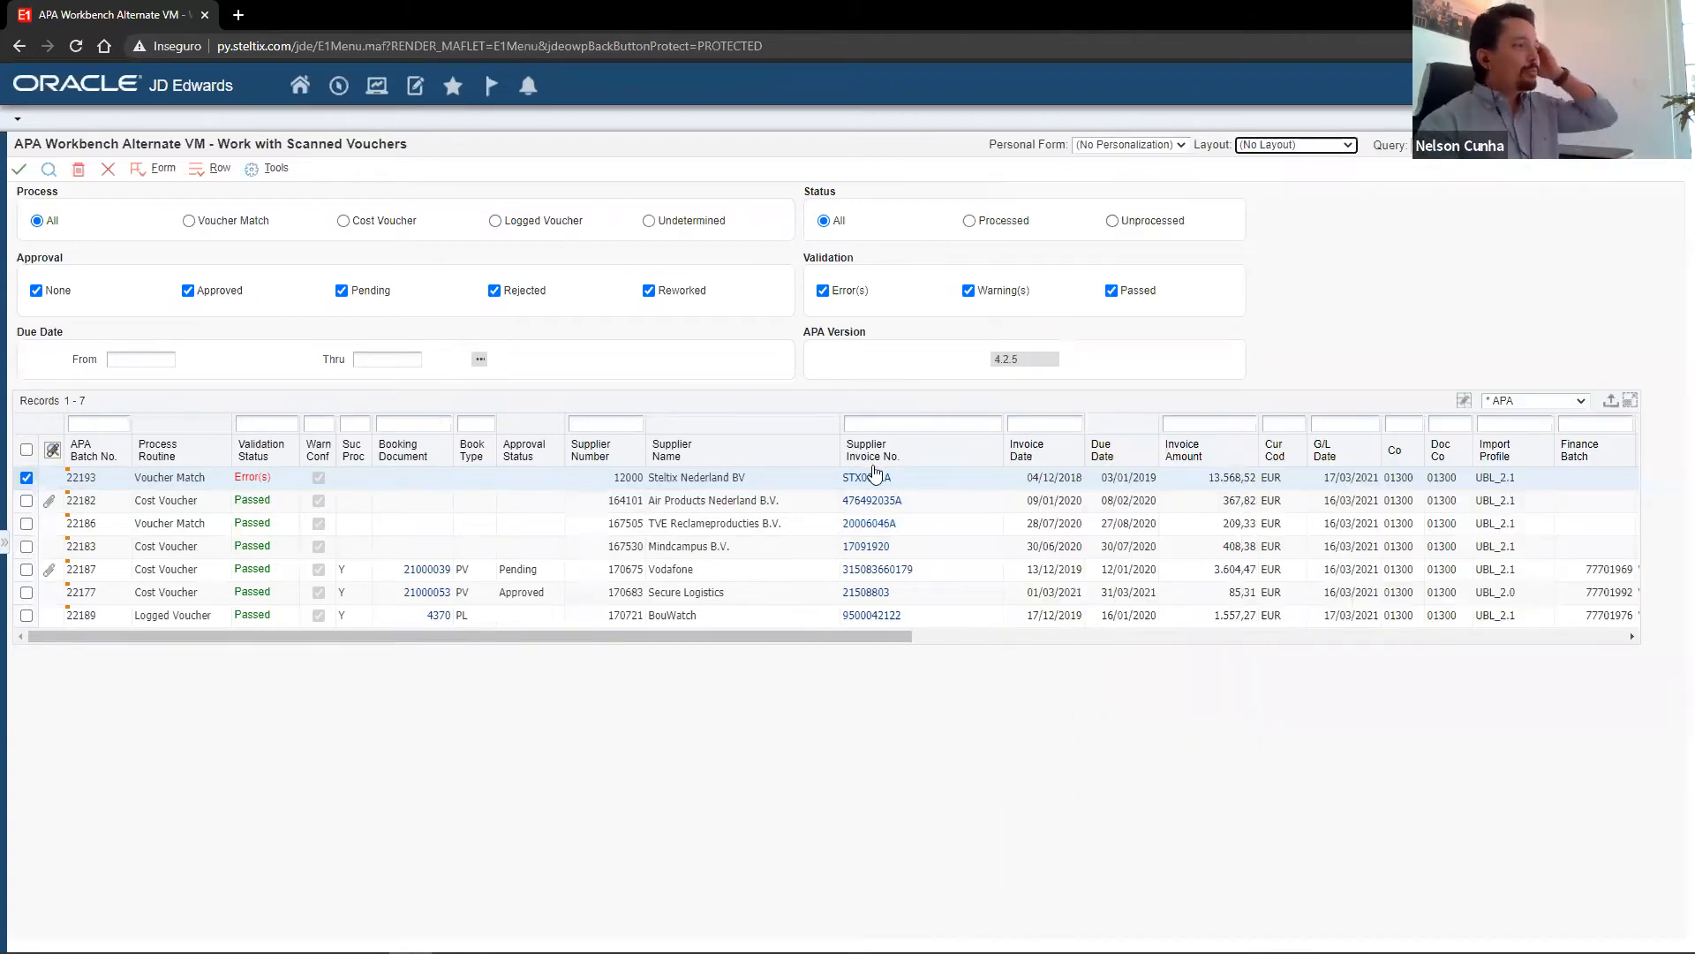
Review the invoice date, due date and import profile columns of the scanned vouchers.
{"action": "left_click", "coordinate": [1065, 481]}
{"action": "left_click_drag", "start_coordinate": [876, 632], "coordinate": [1085, 650]}
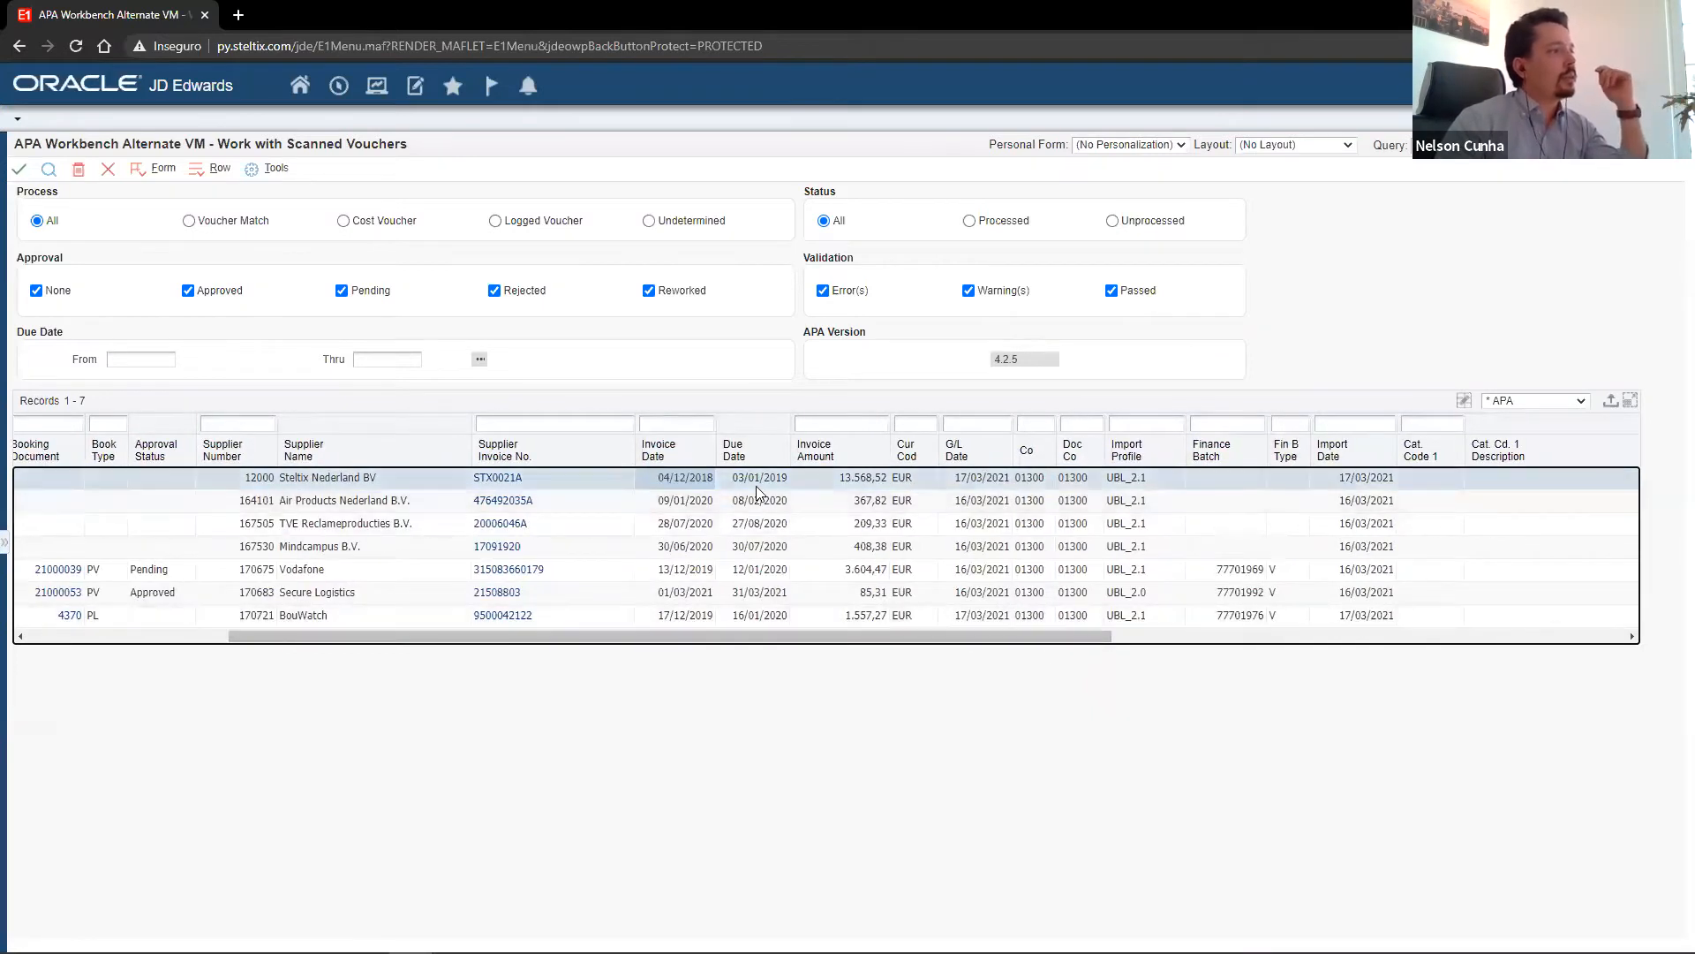
{"action": "key", "text": "Tab"}
{"action": "left_click_drag", "start_coordinate": [925, 645], "coordinate": [989, 659]}
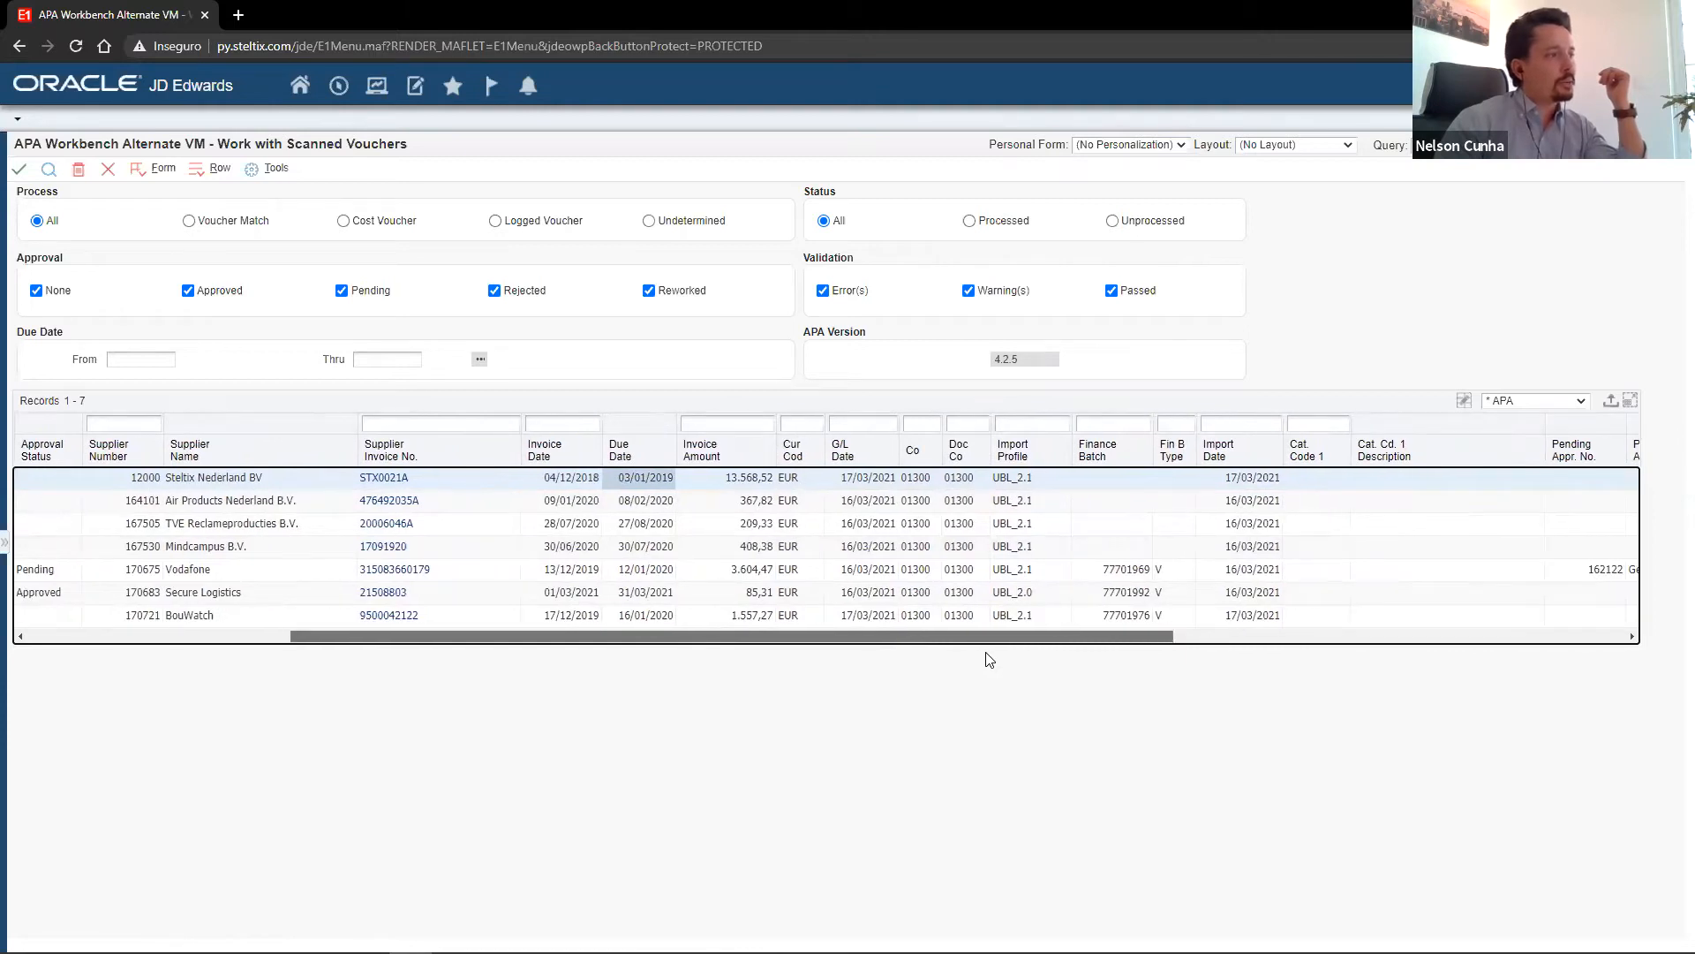
{"action": "left_click", "coordinate": [1006, 481]}
{"action": "left_click_drag", "start_coordinate": [1007, 481], "coordinate": [1008, 615]}
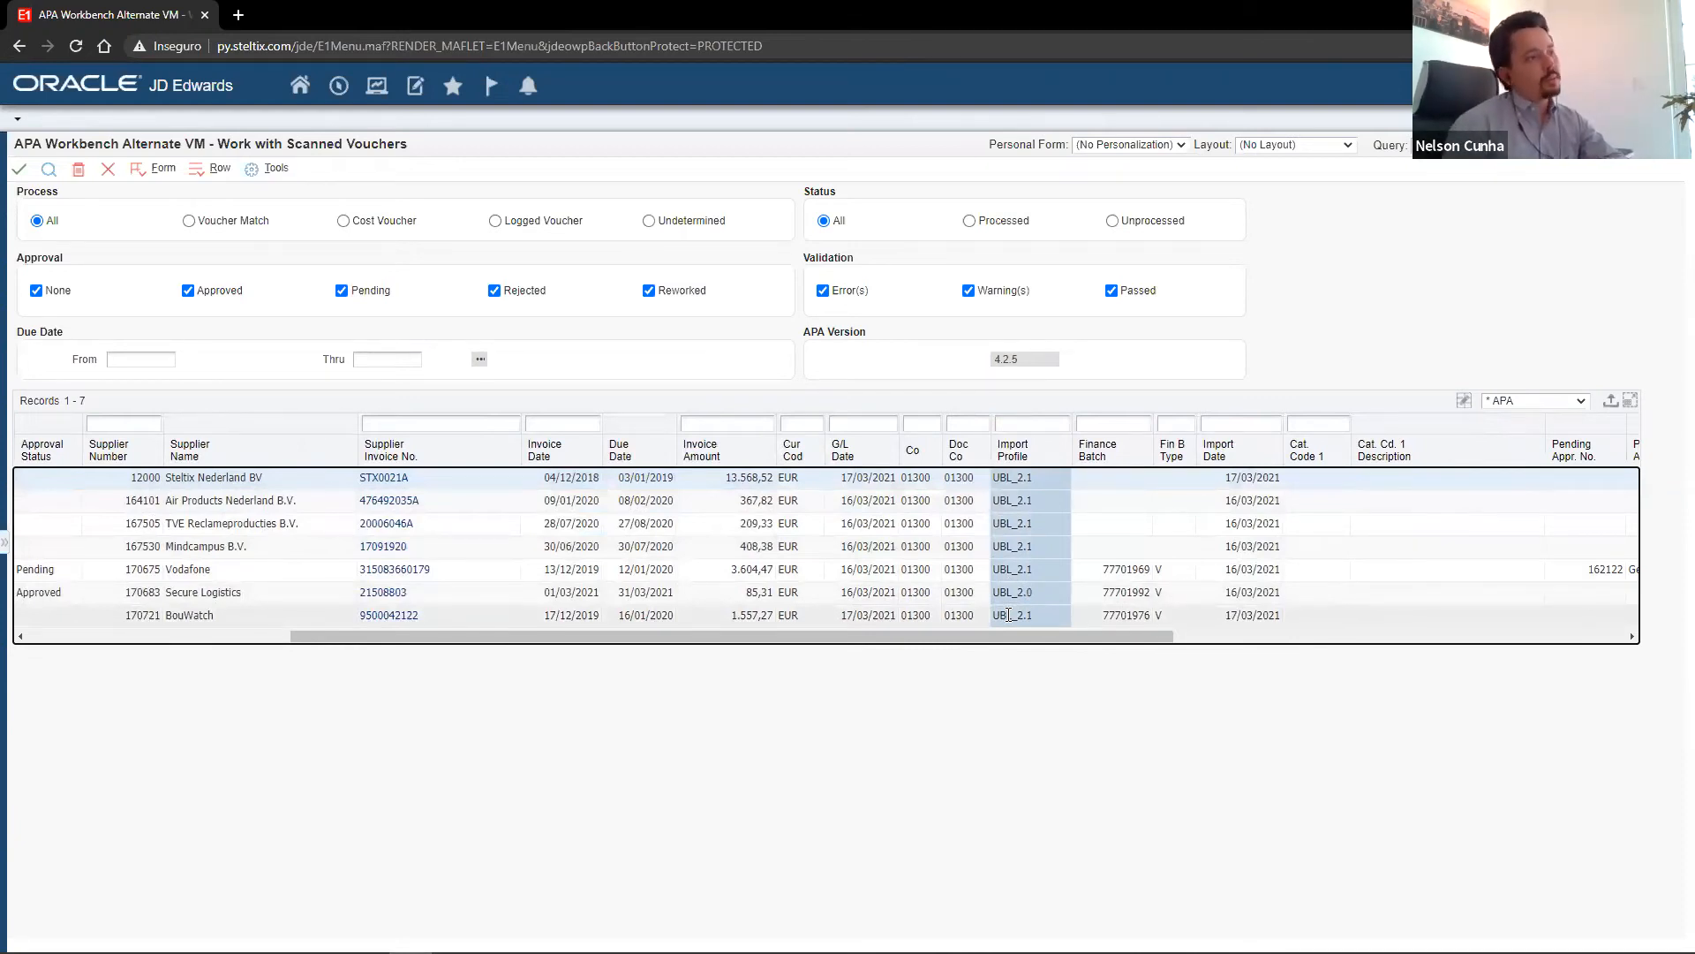
{"action": "left_click", "coordinate": [1038, 570]}
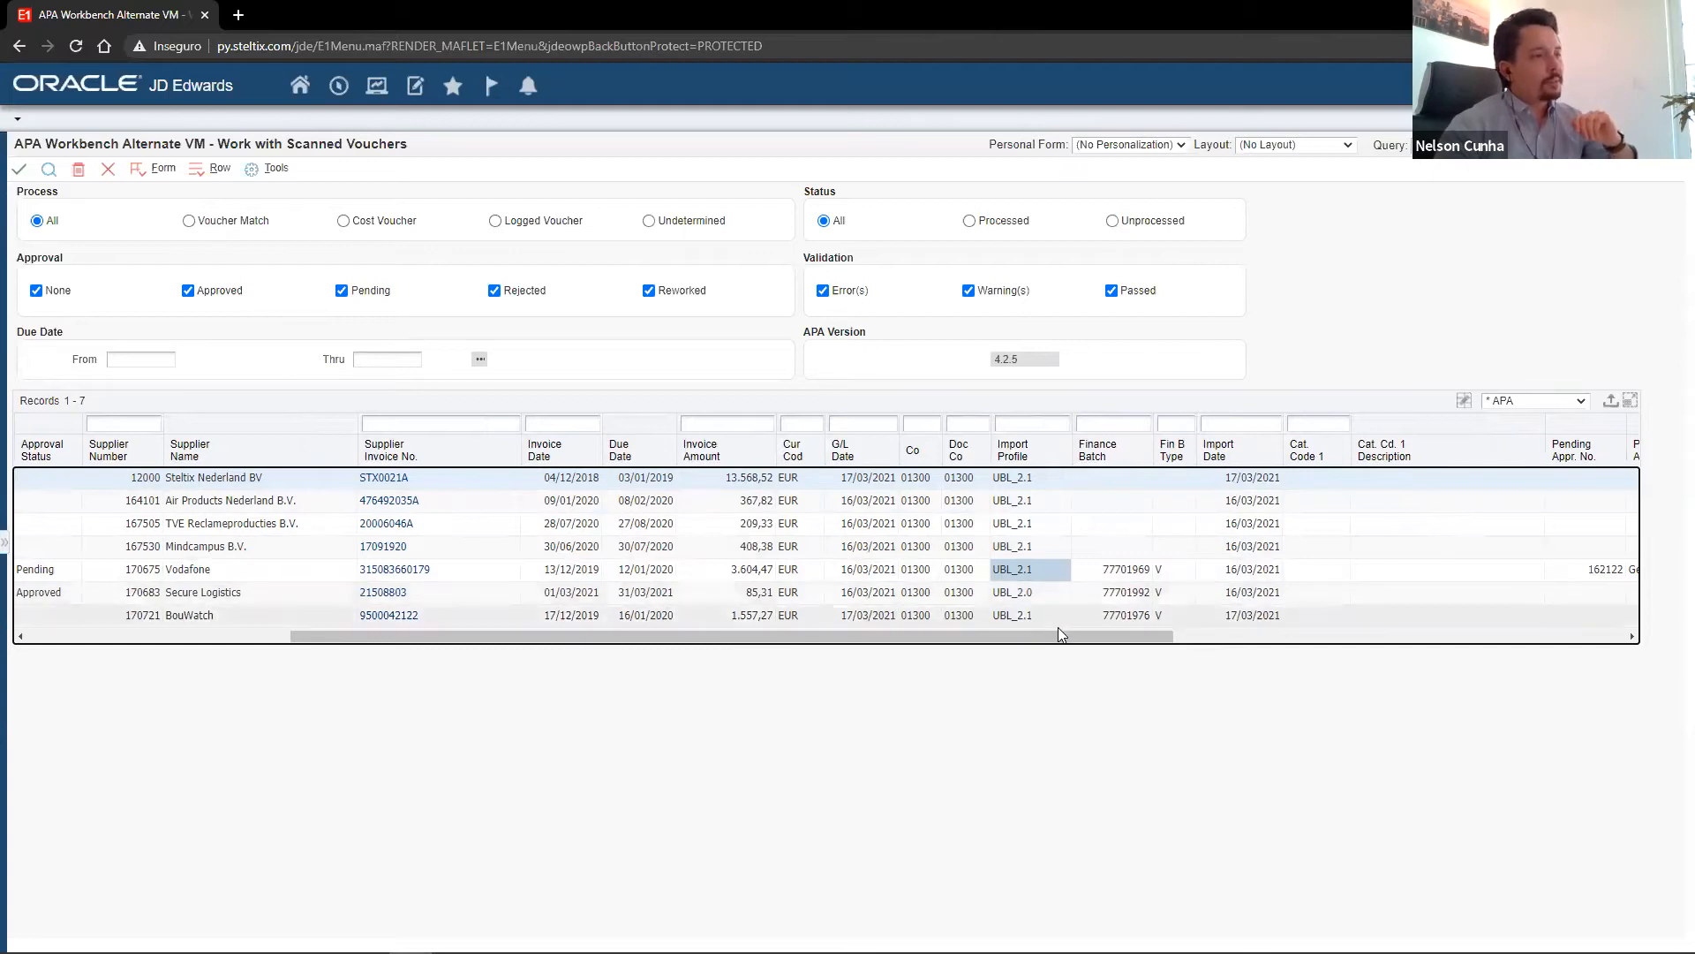
Examine the pending approver and pay status columns of the scanned vouchers, and return to the first columns.
{"action": "left_click_drag", "start_coordinate": [1052, 649], "coordinate": [1137, 638]}
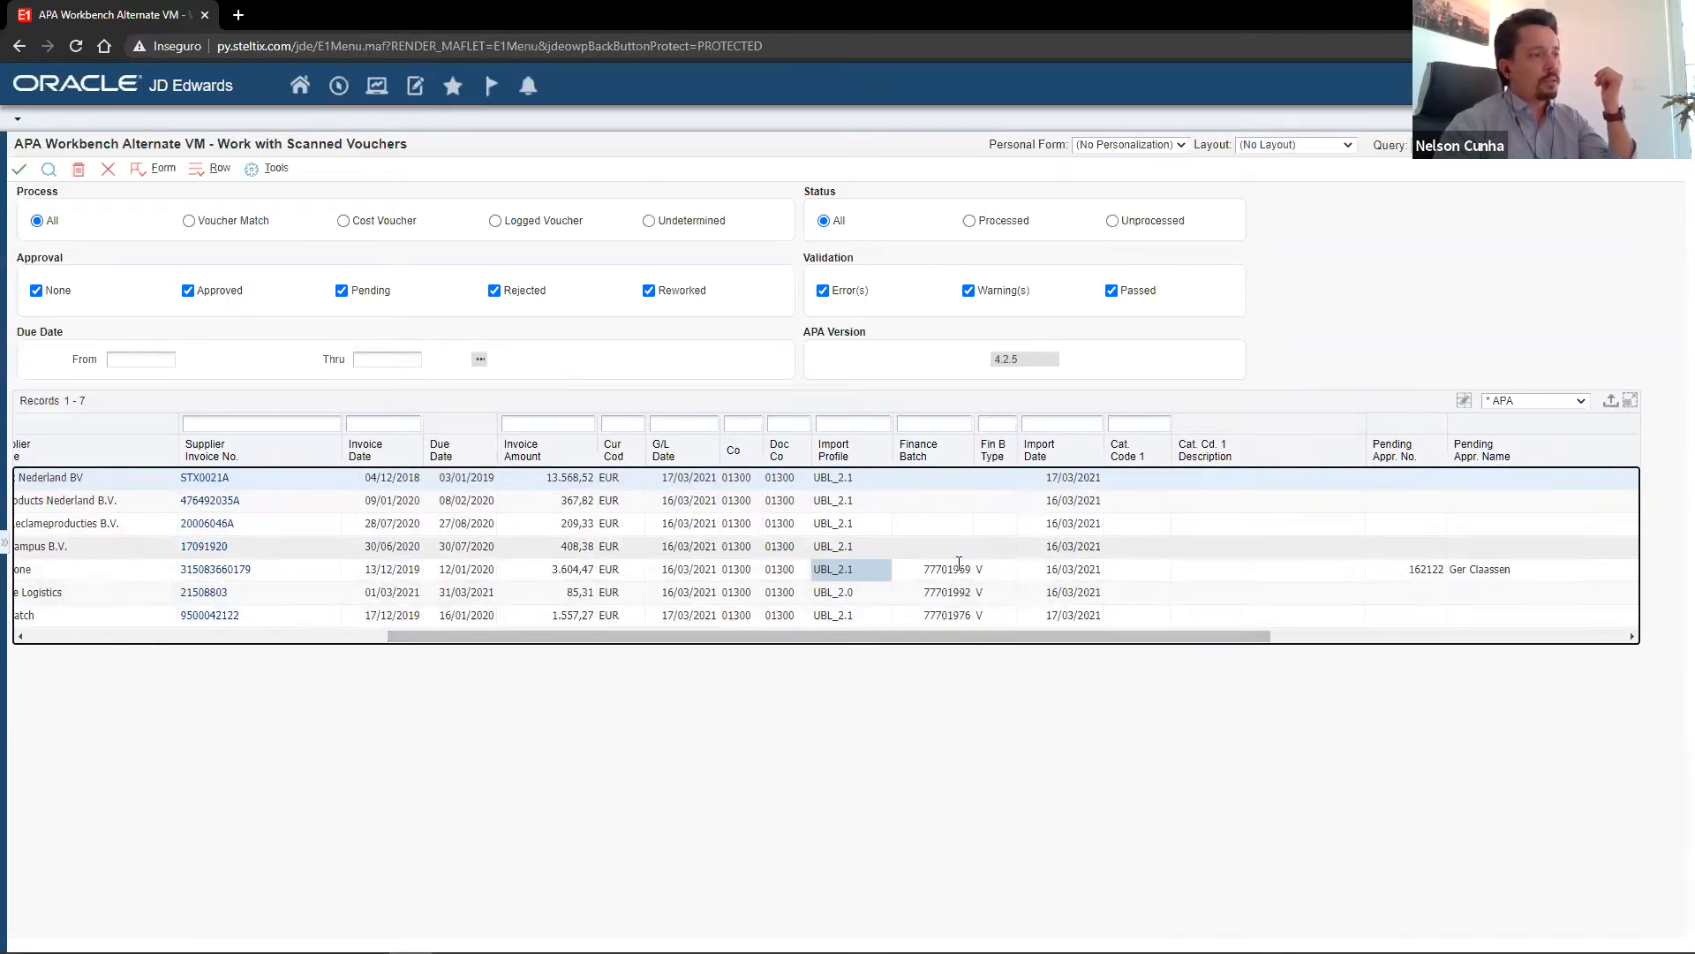
{"action": "left_click_drag", "start_coordinate": [1021, 639], "coordinate": [1206, 639]}
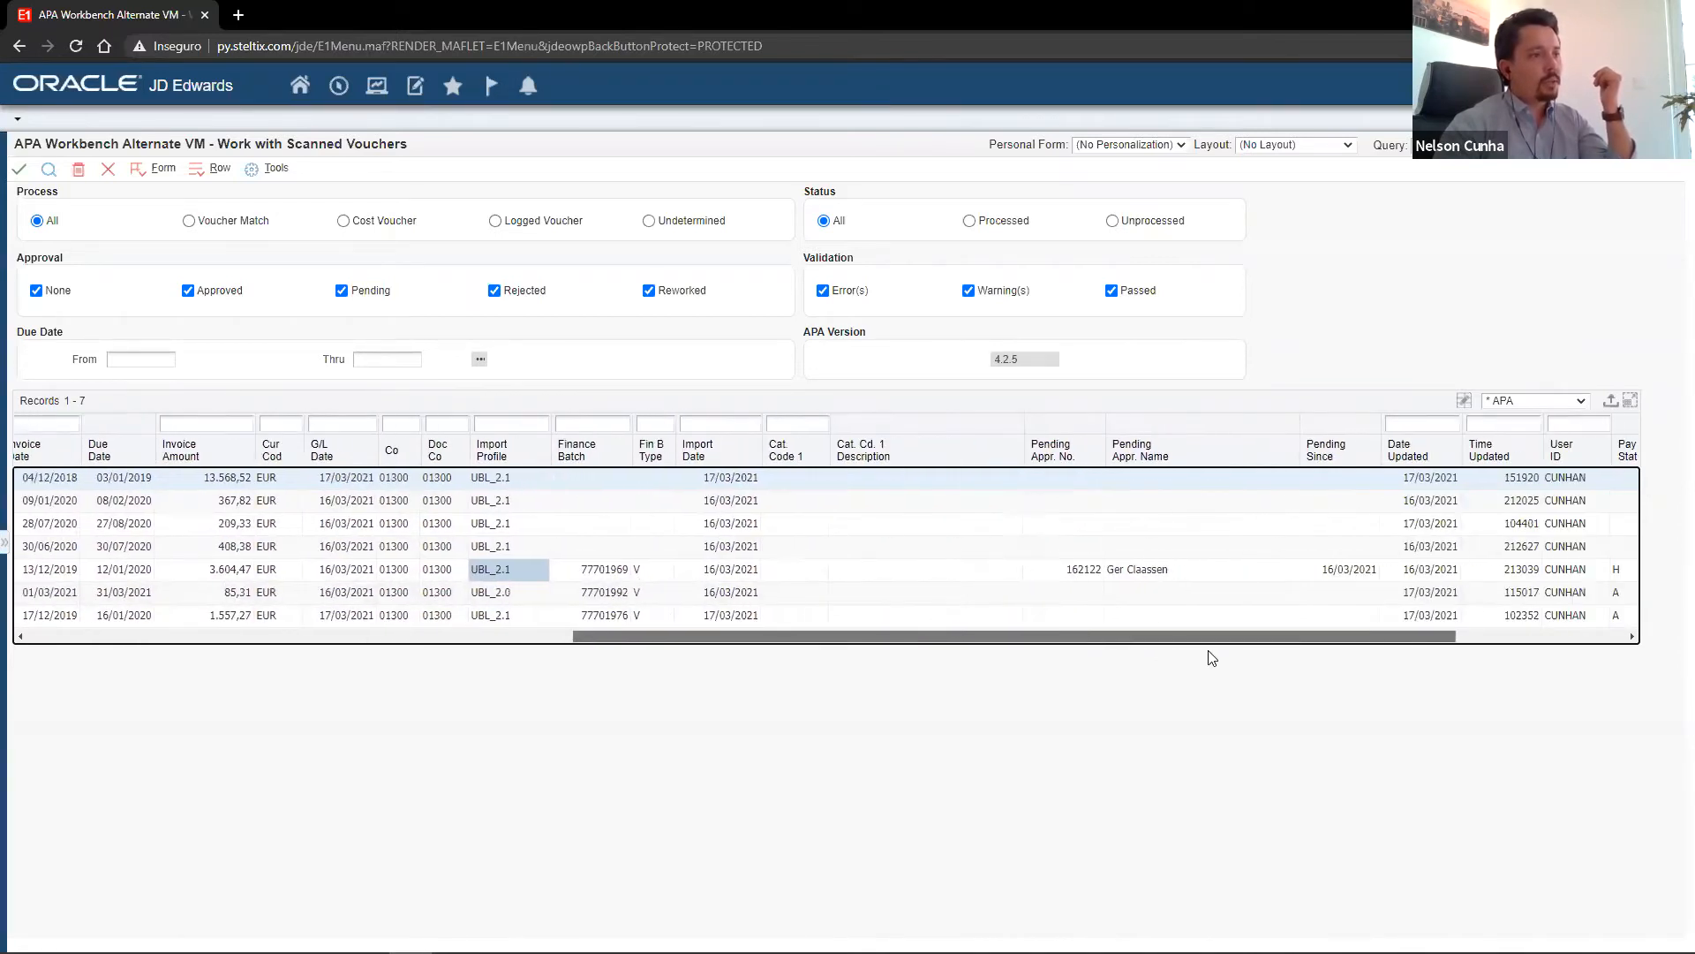
{"action": "left_click", "coordinate": [1093, 569]}
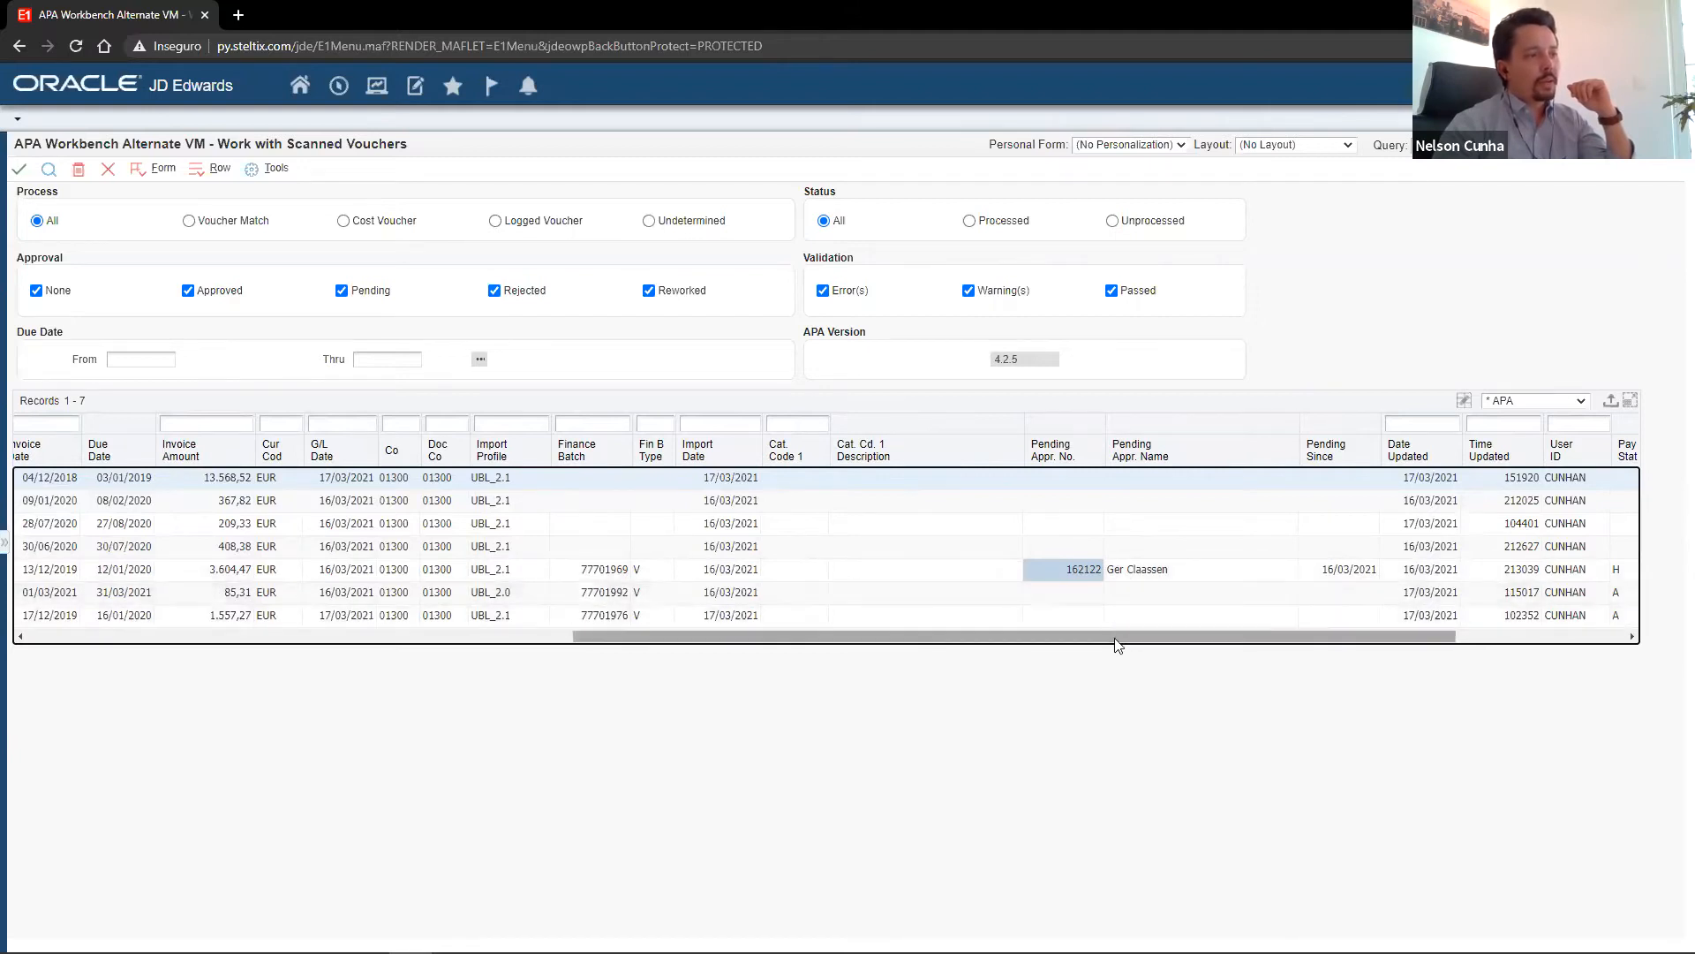
{"action": "left_click_drag", "start_coordinate": [1145, 635], "coordinate": [1351, 643]}
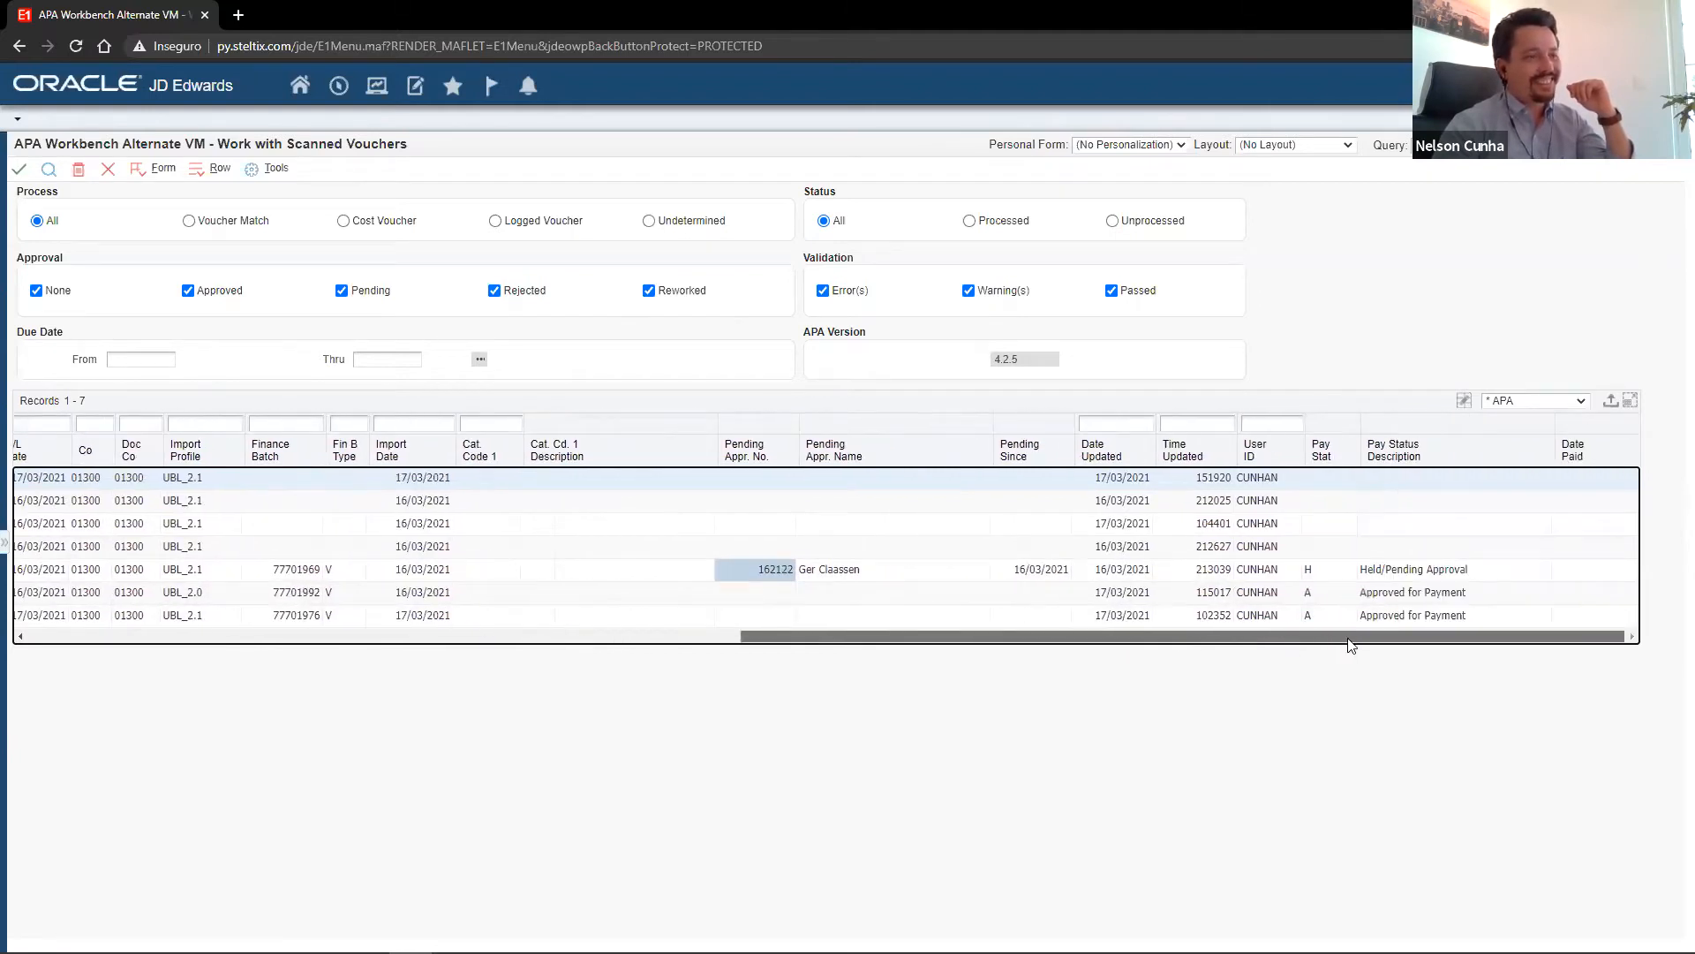
{"action": "left_click", "coordinate": [1331, 571]}
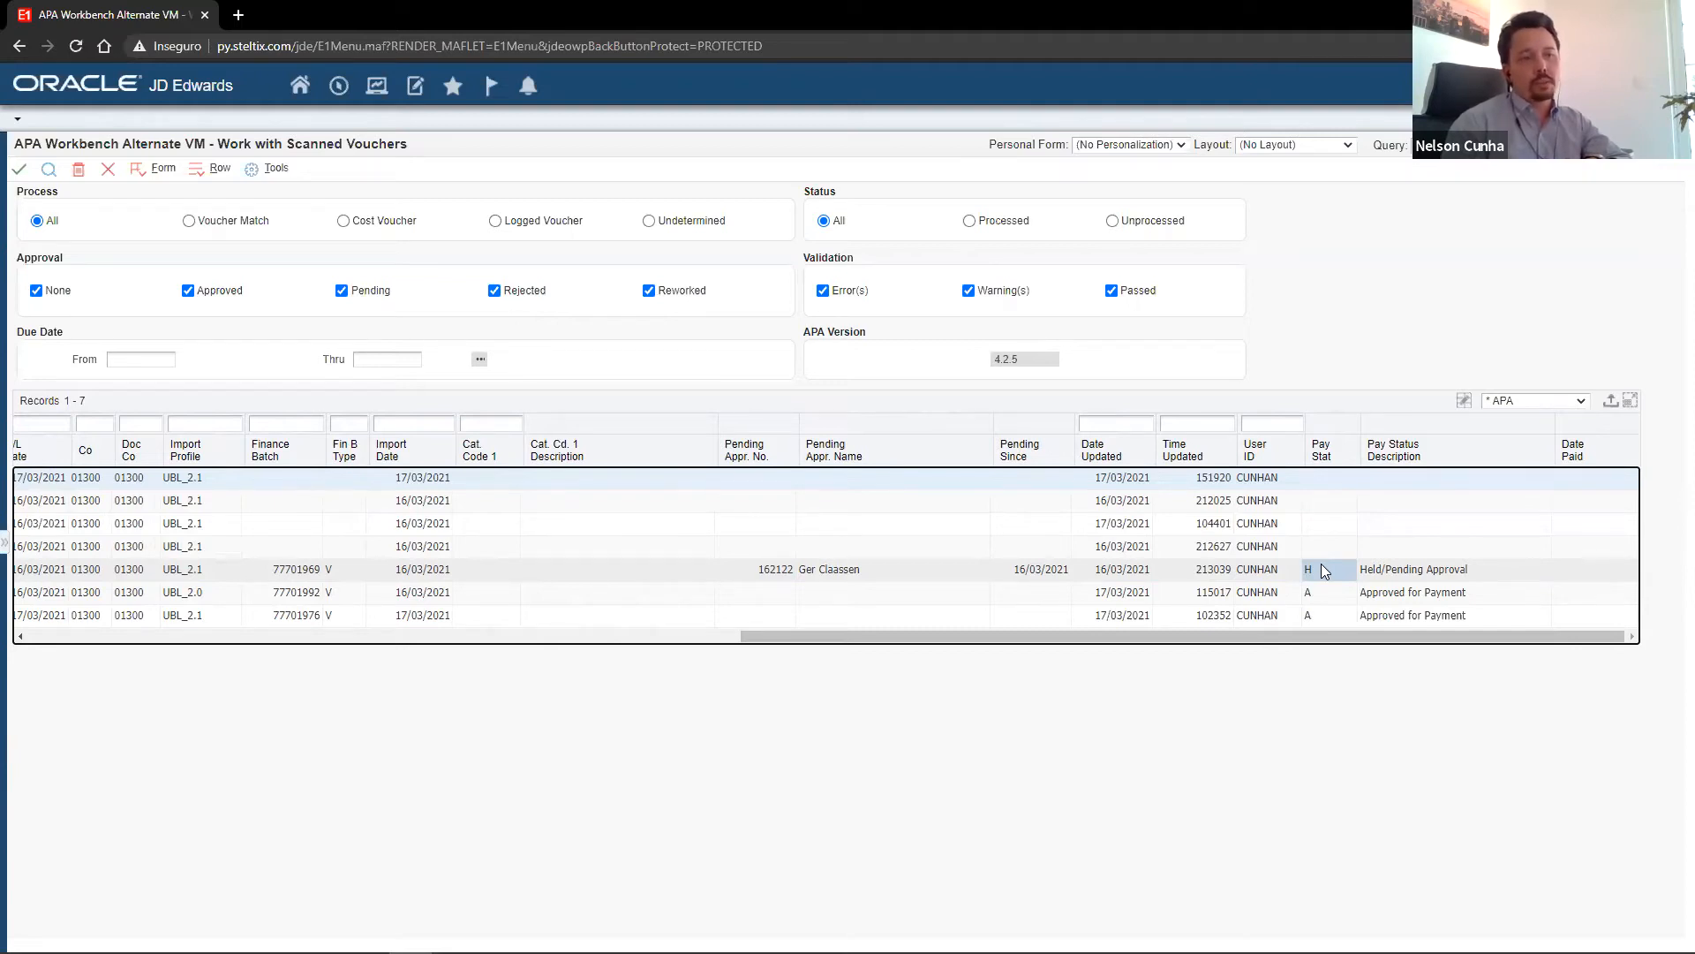
{"action": "left_click", "coordinate": [1329, 591]}
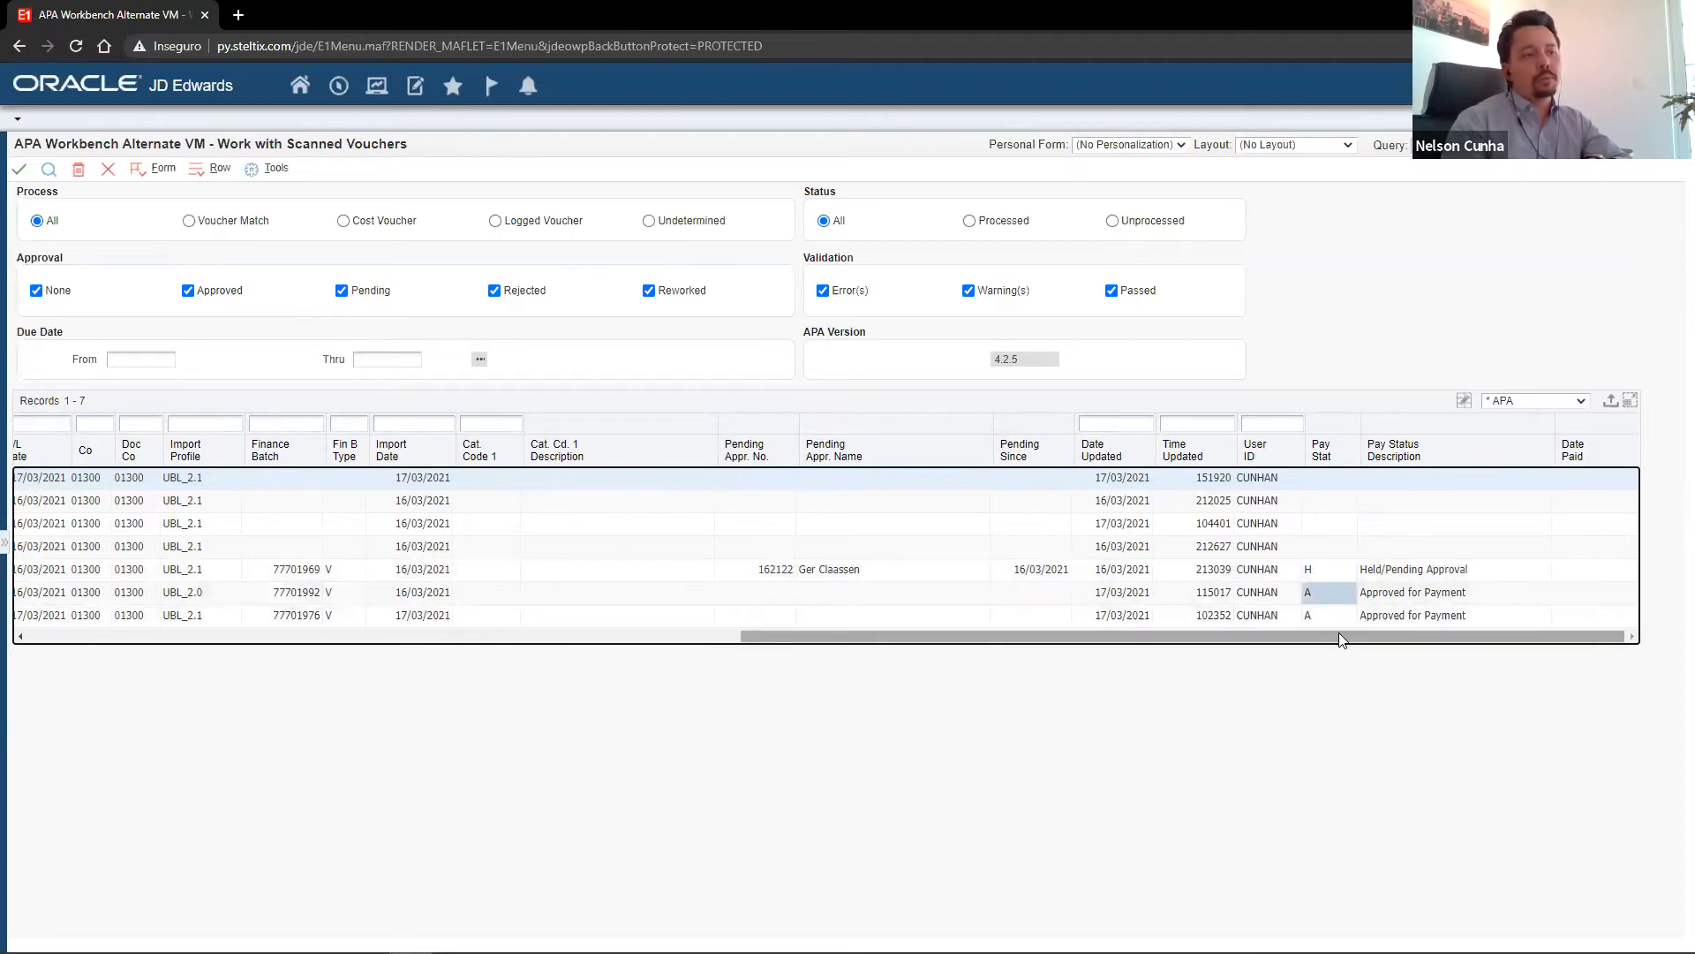
{"action": "left_click_drag", "start_coordinate": [1338, 632], "coordinate": [493, 668]}
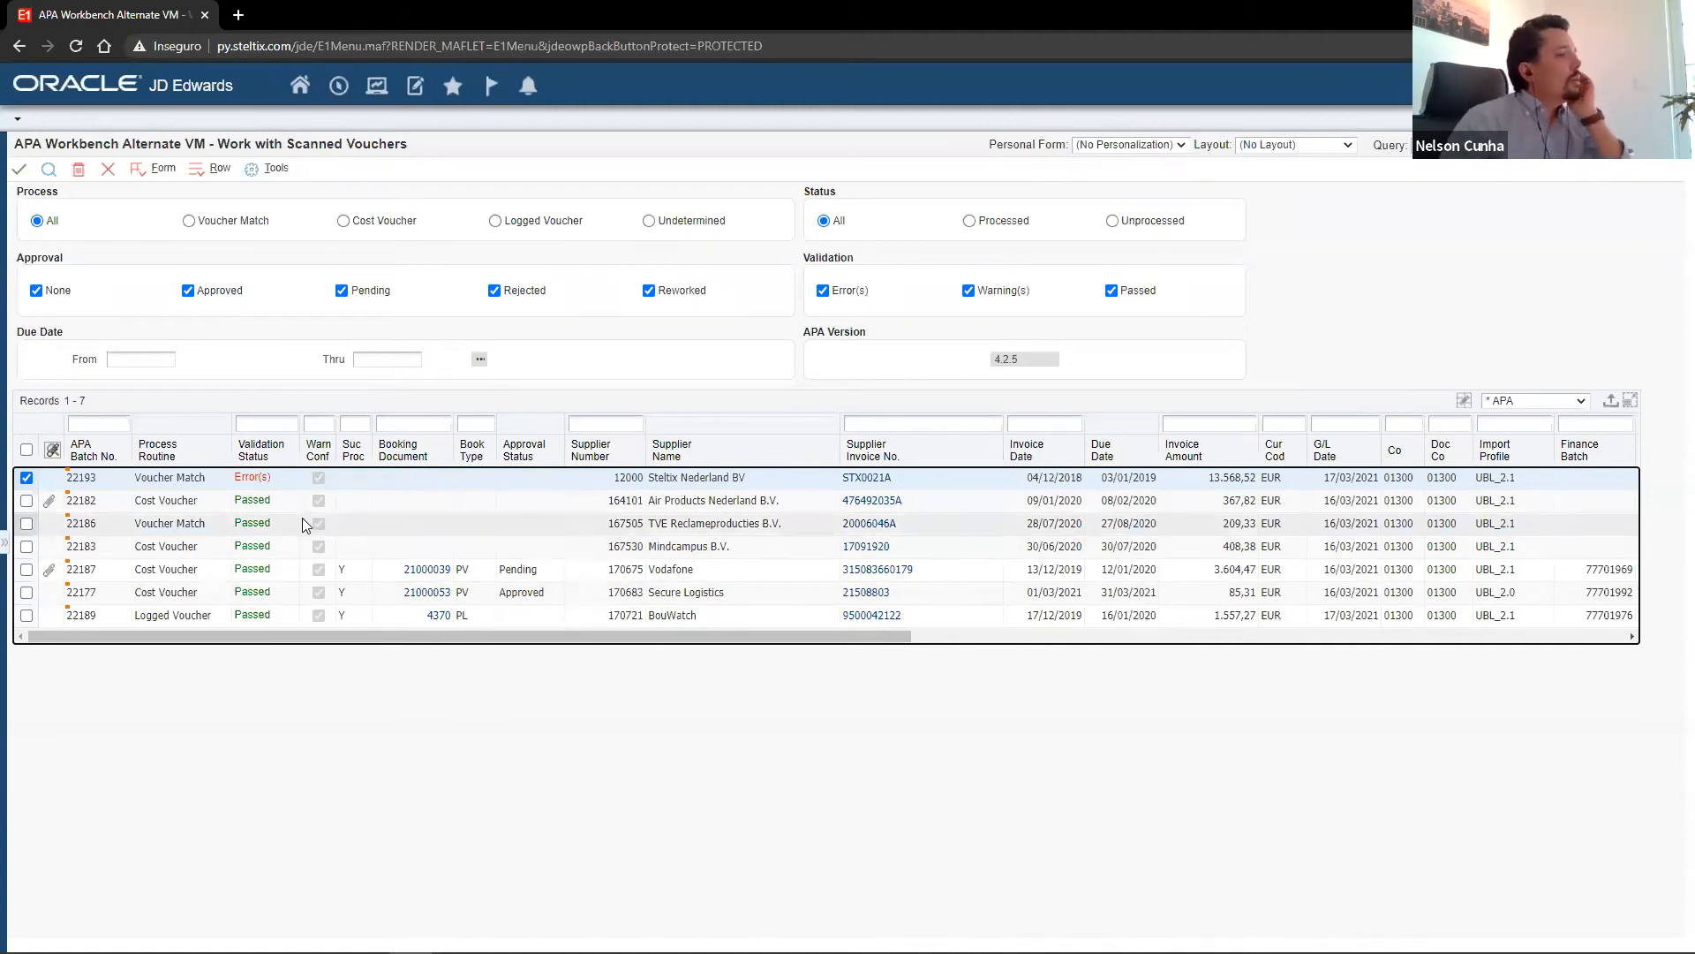
Review the validation messages of the Steltix Nederland BV voucher, and return to the scanned voucher list.
{"action": "left_click", "coordinate": [251, 481]}
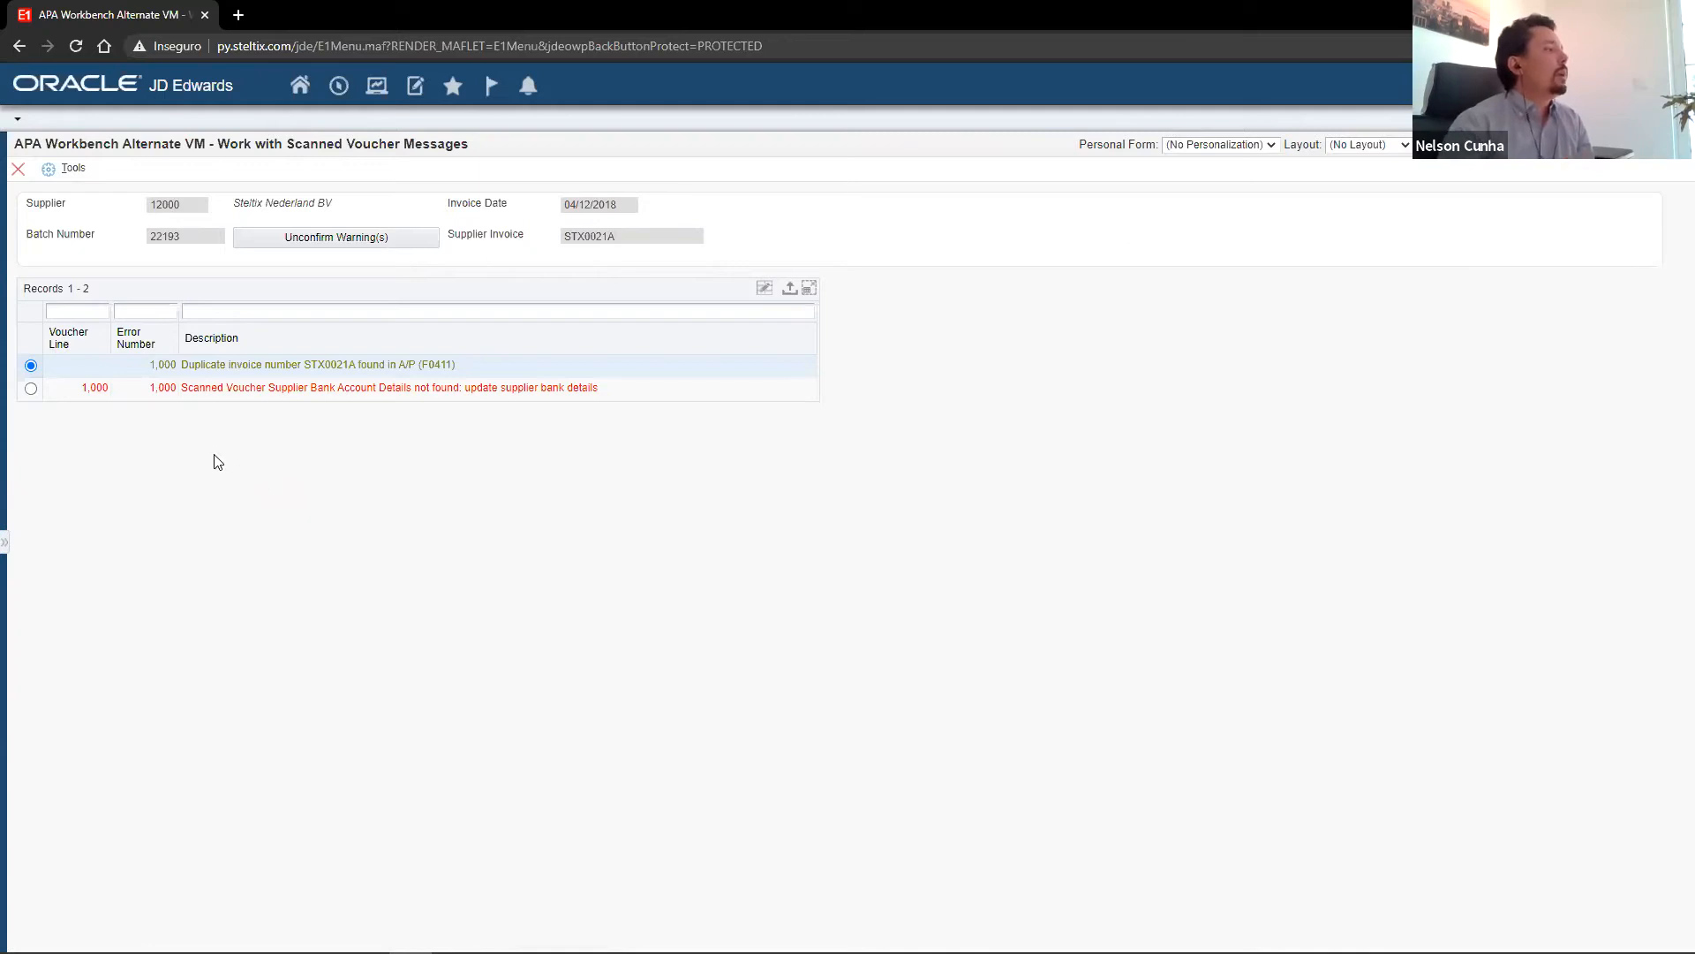
{"action": "left_click", "coordinate": [31, 387]}
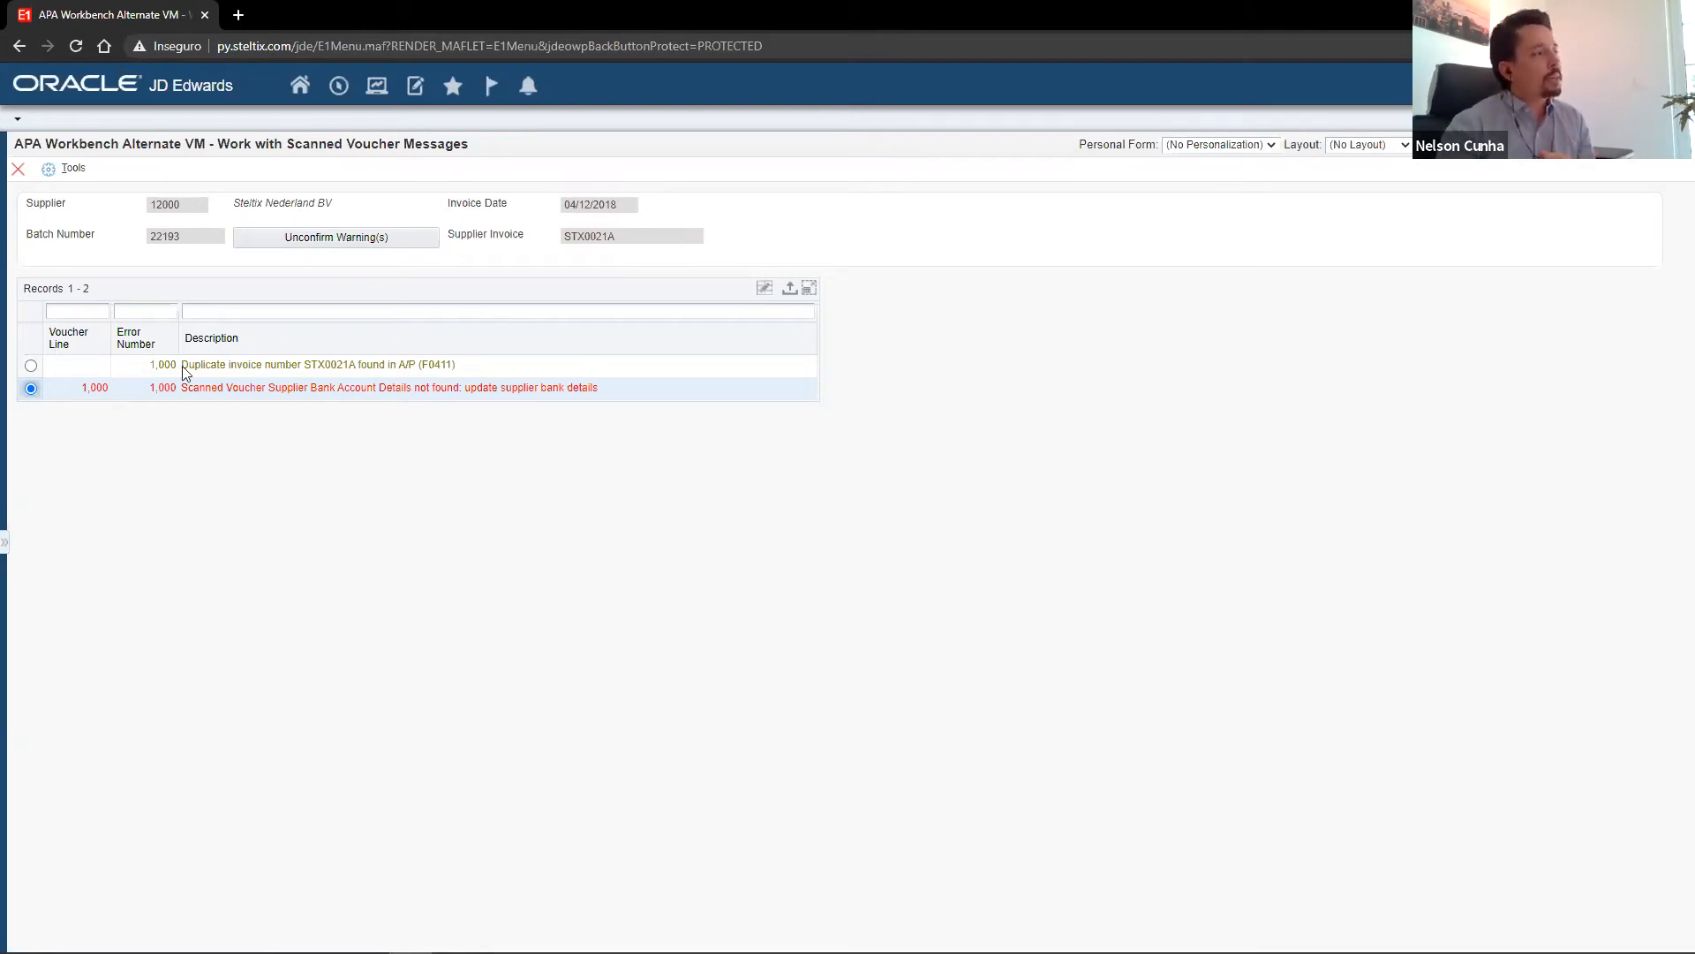
{"action": "left_click", "coordinate": [18, 171]}
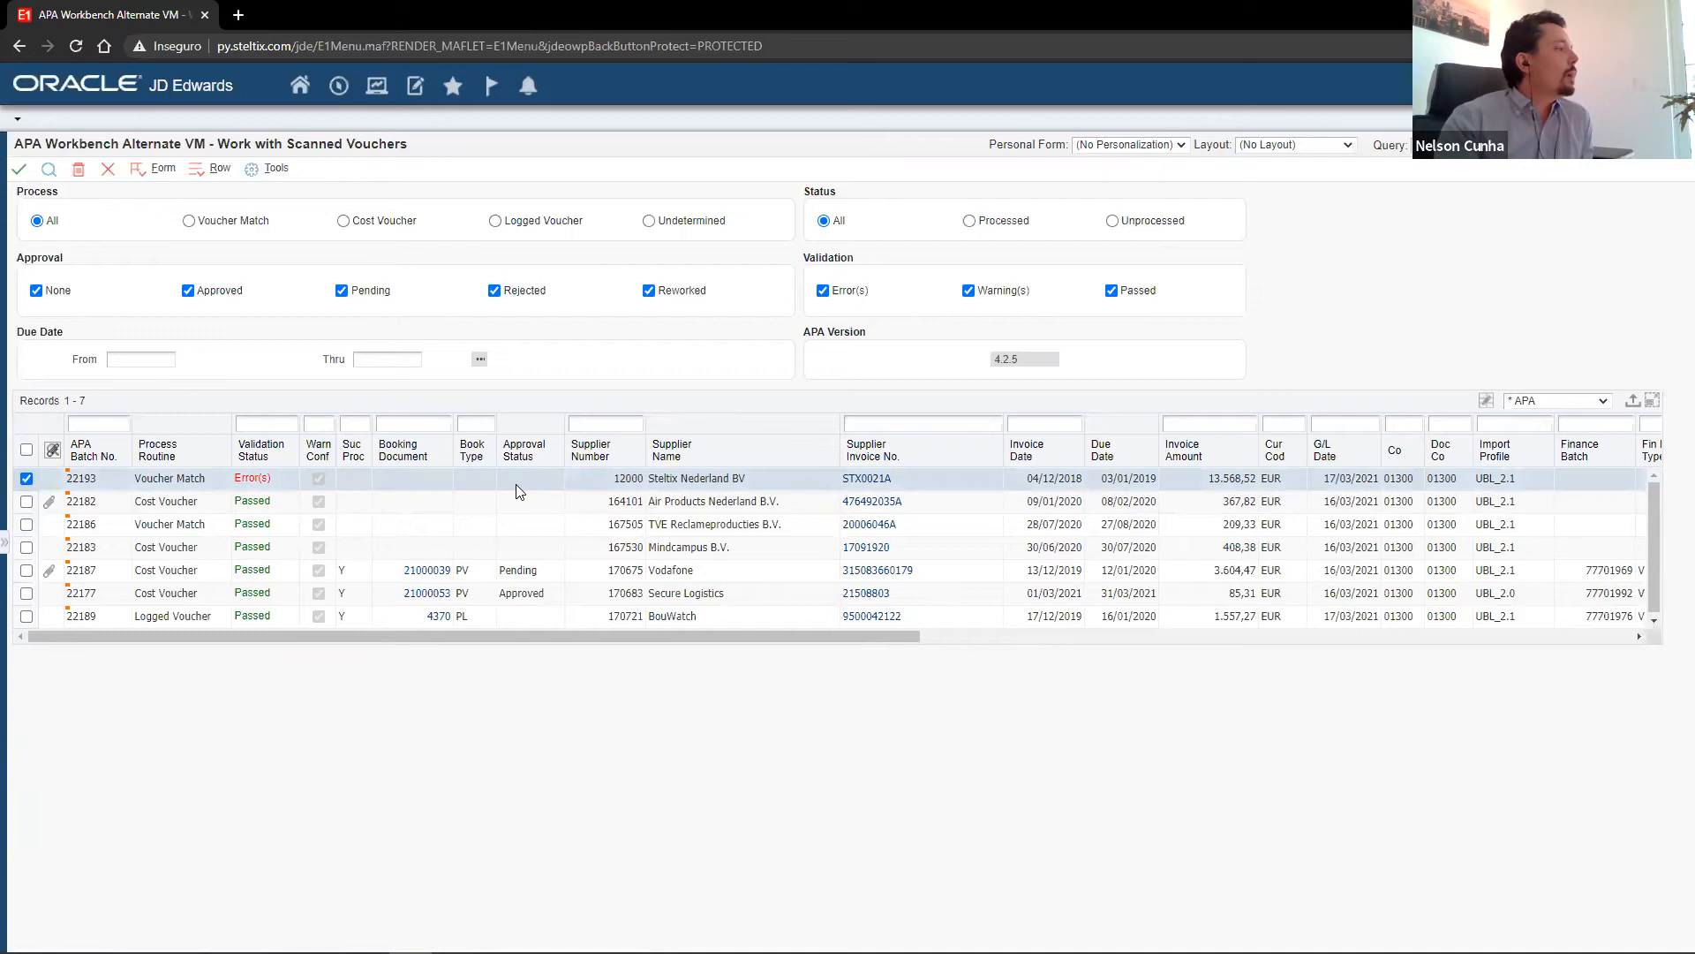
Open the Steltix Nederland BV voucher STX0021A for revision and display it in the APA PDF Viewer layout.
{"action": "left_click", "coordinate": [869, 483]}
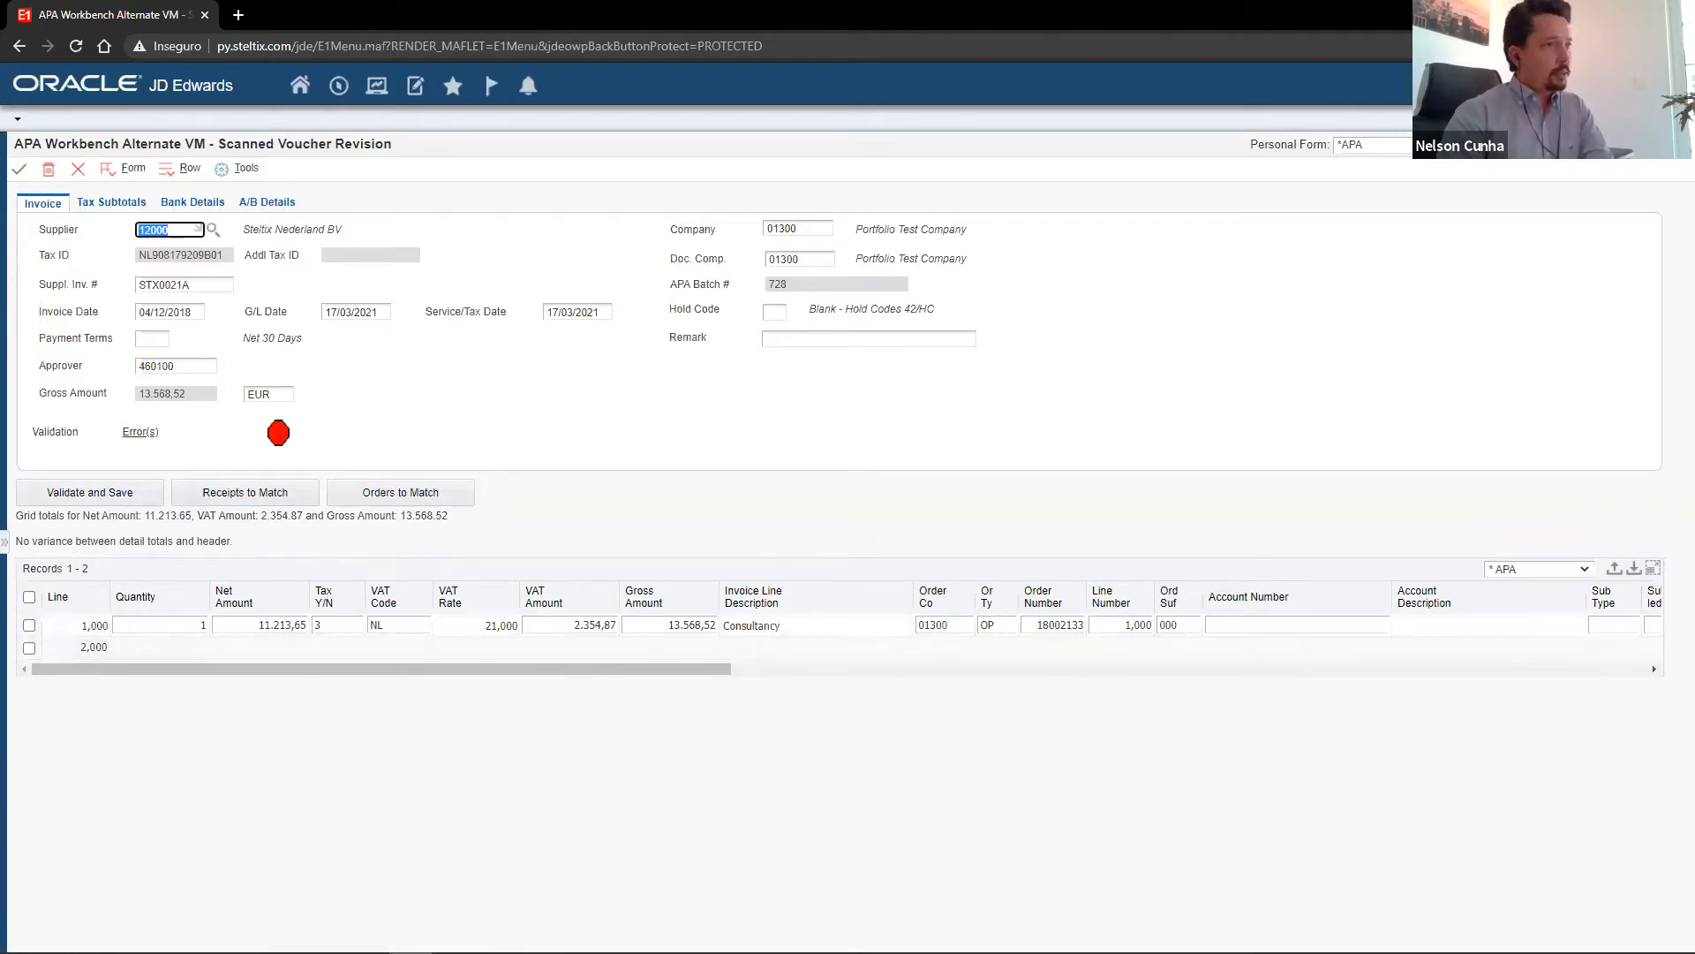
{"action": "left_click", "coordinate": [1554, 145]}
{"action": "left_click", "coordinate": [1462, 170]}
{"action": "left_click", "coordinate": [1554, 145]}
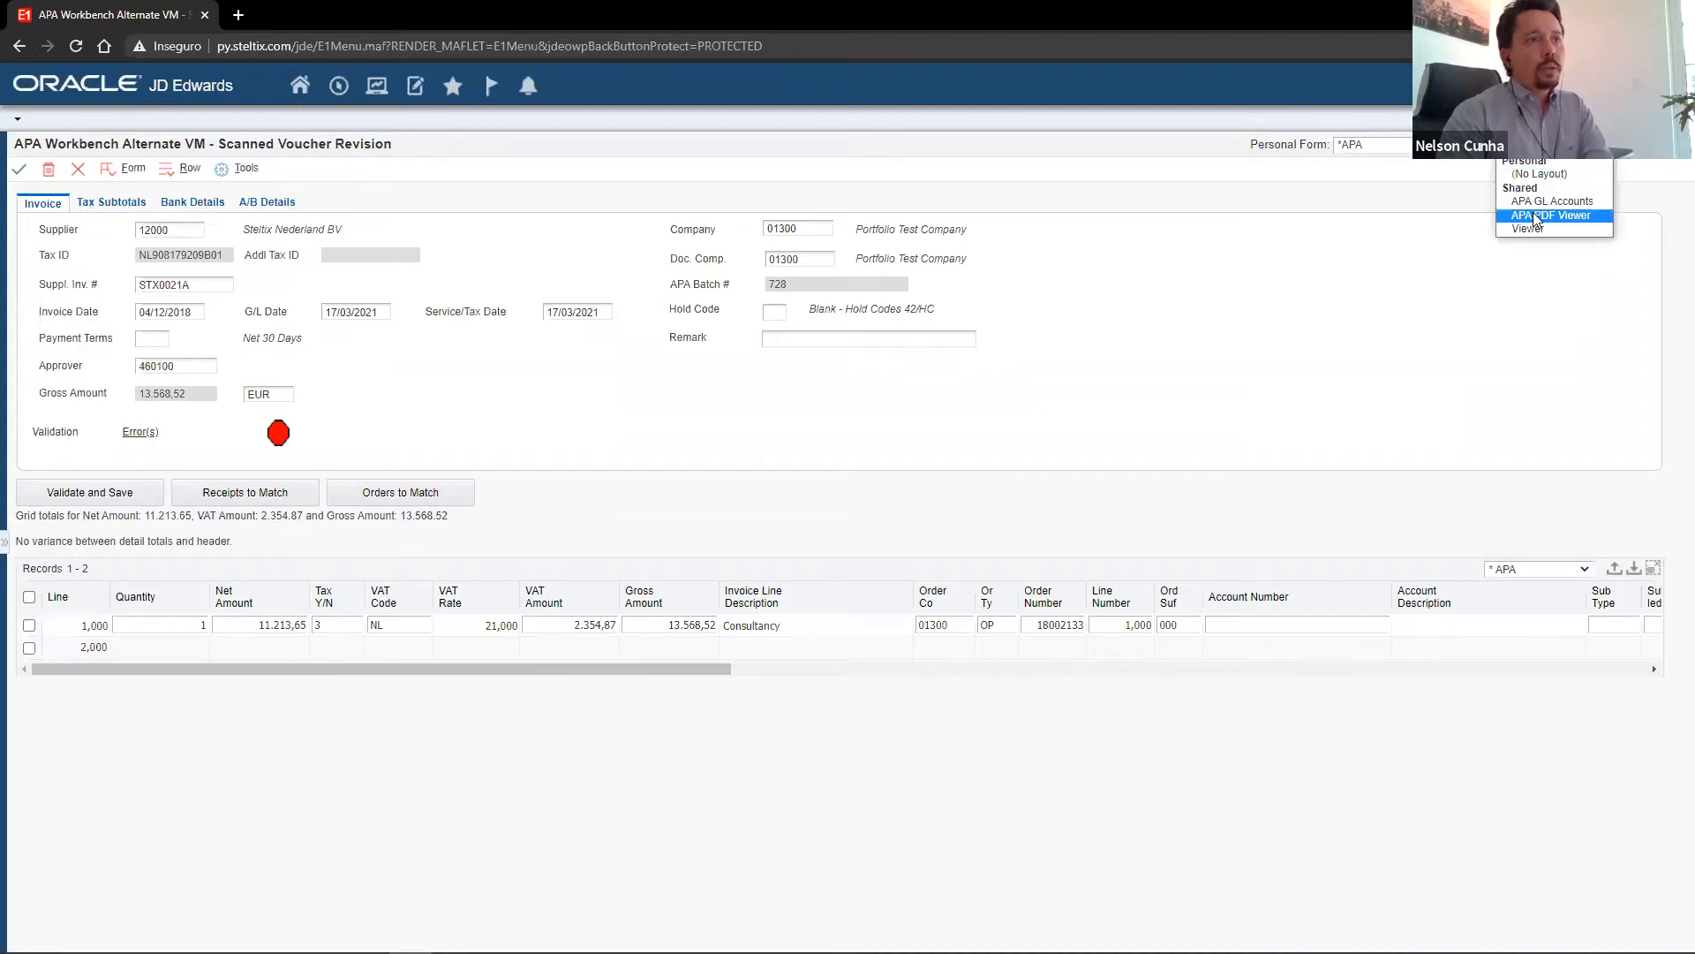
{"action": "left_click", "coordinate": [1536, 214]}
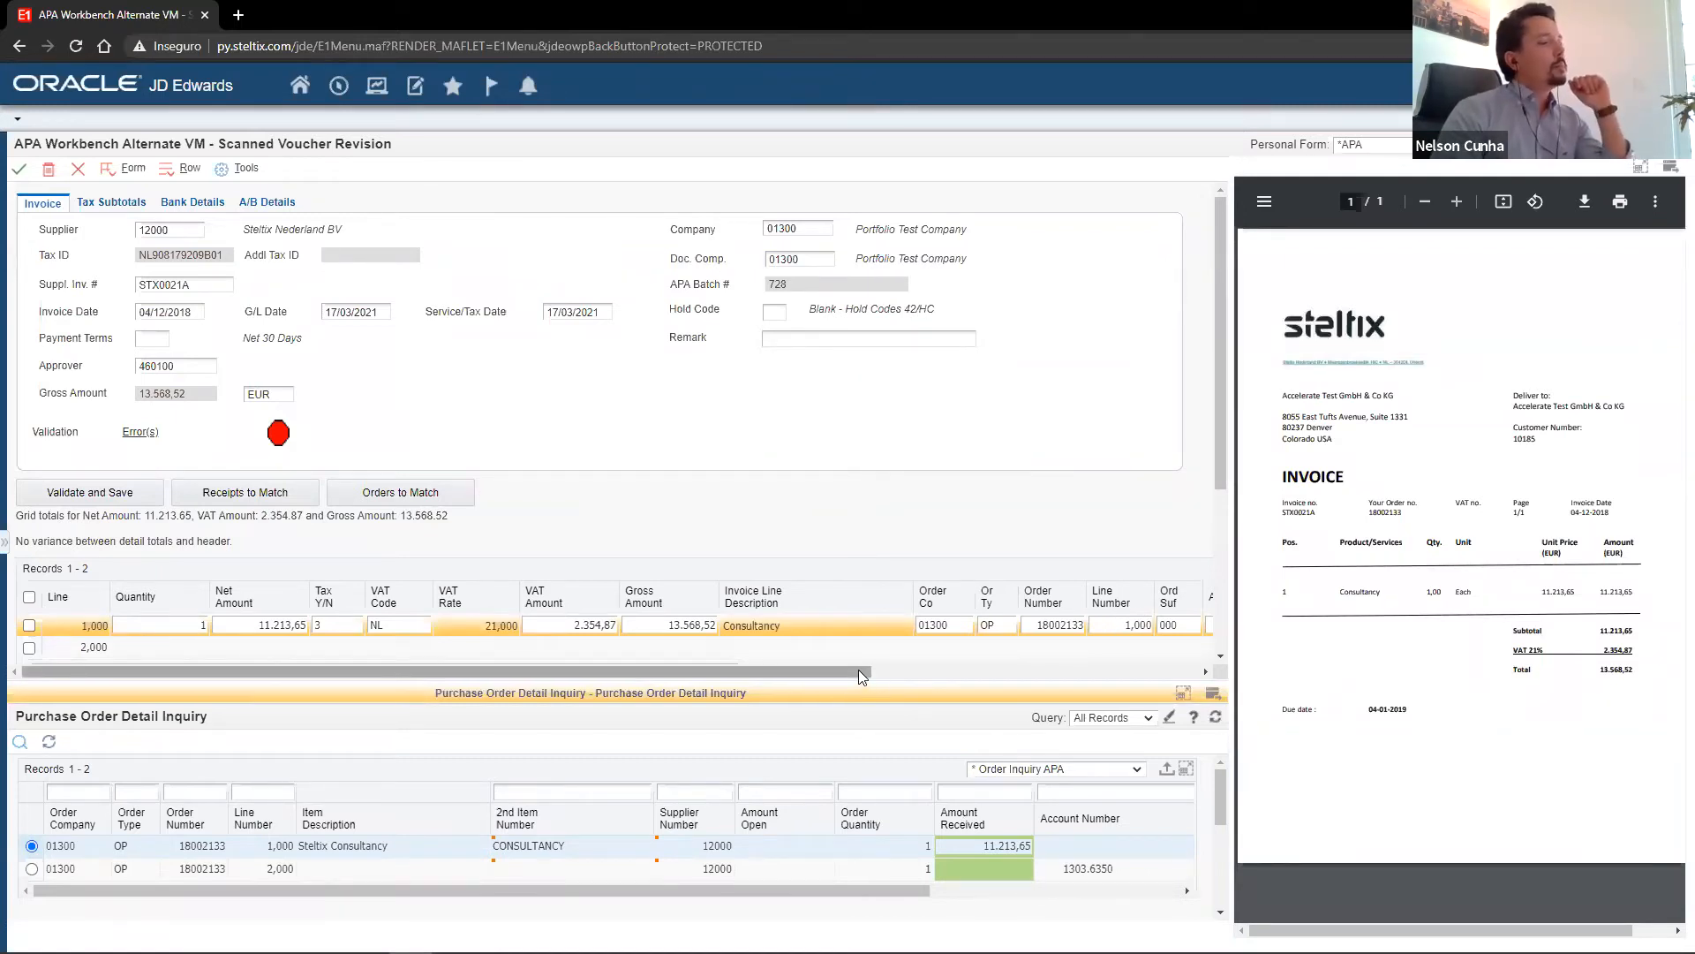
Examine the purchase order and account columns of the voucher's Consultancy line, and return to its first columns.
{"action": "left_click_drag", "start_coordinate": [858, 670], "coordinate": [888, 671]}
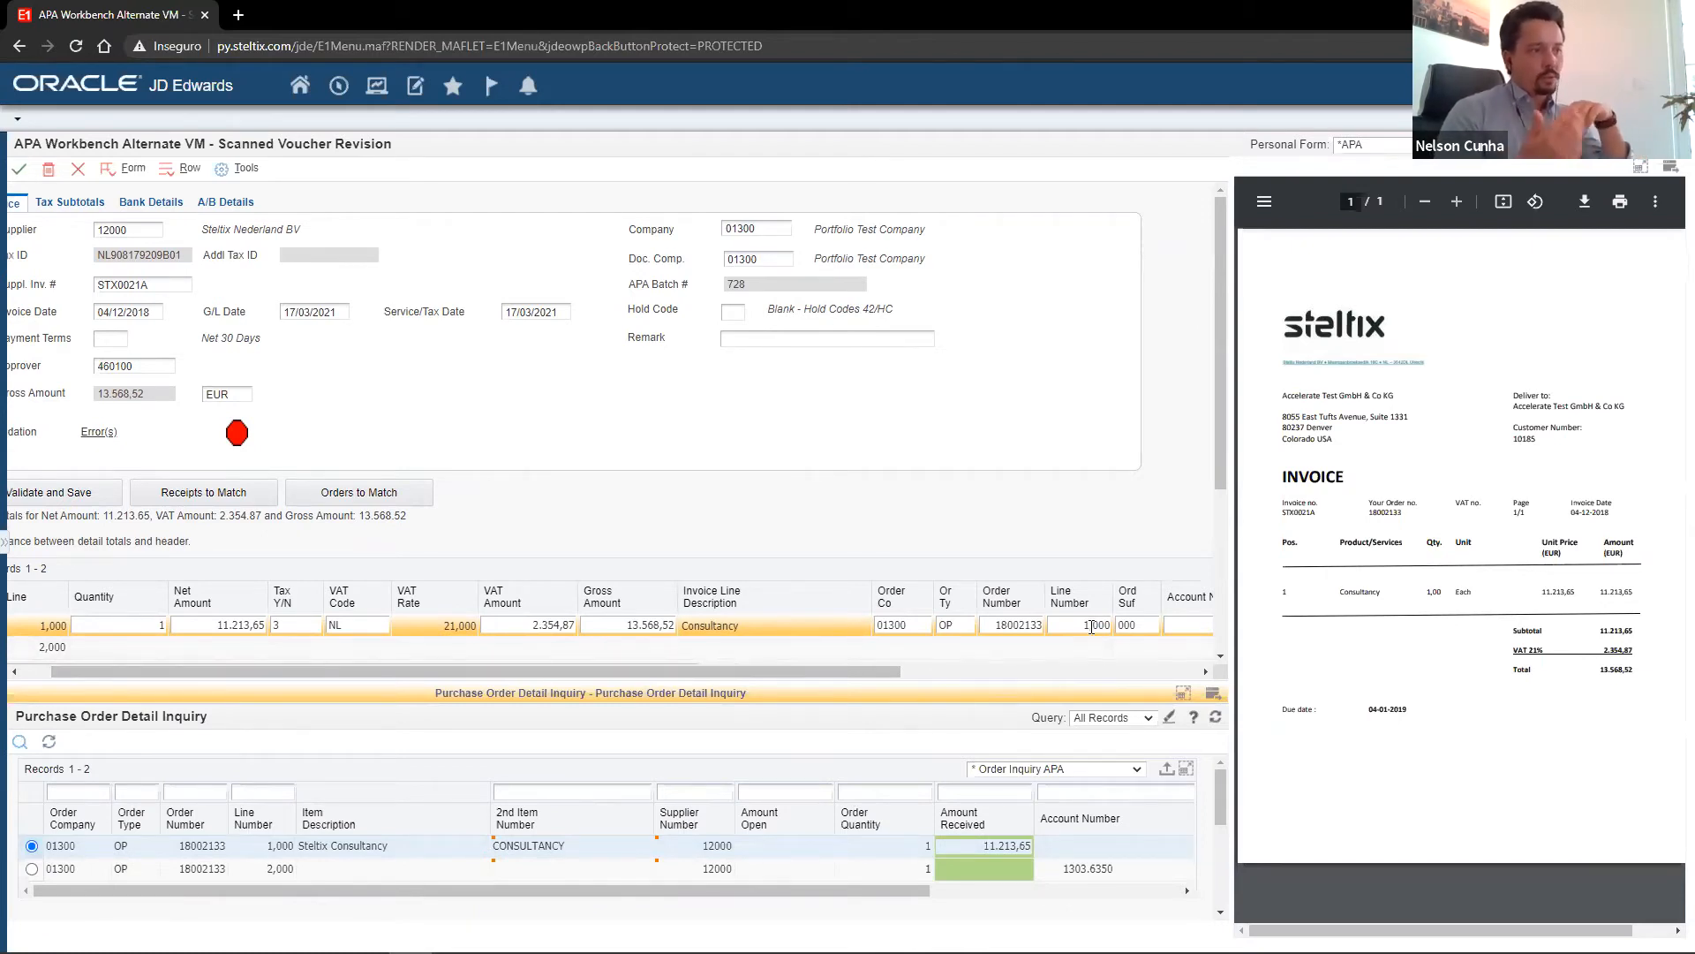
{"action": "left_click_drag", "start_coordinate": [882, 674], "coordinate": [1167, 674]}
{"action": "left_click_drag", "start_coordinate": [1046, 670], "coordinate": [592, 665]}
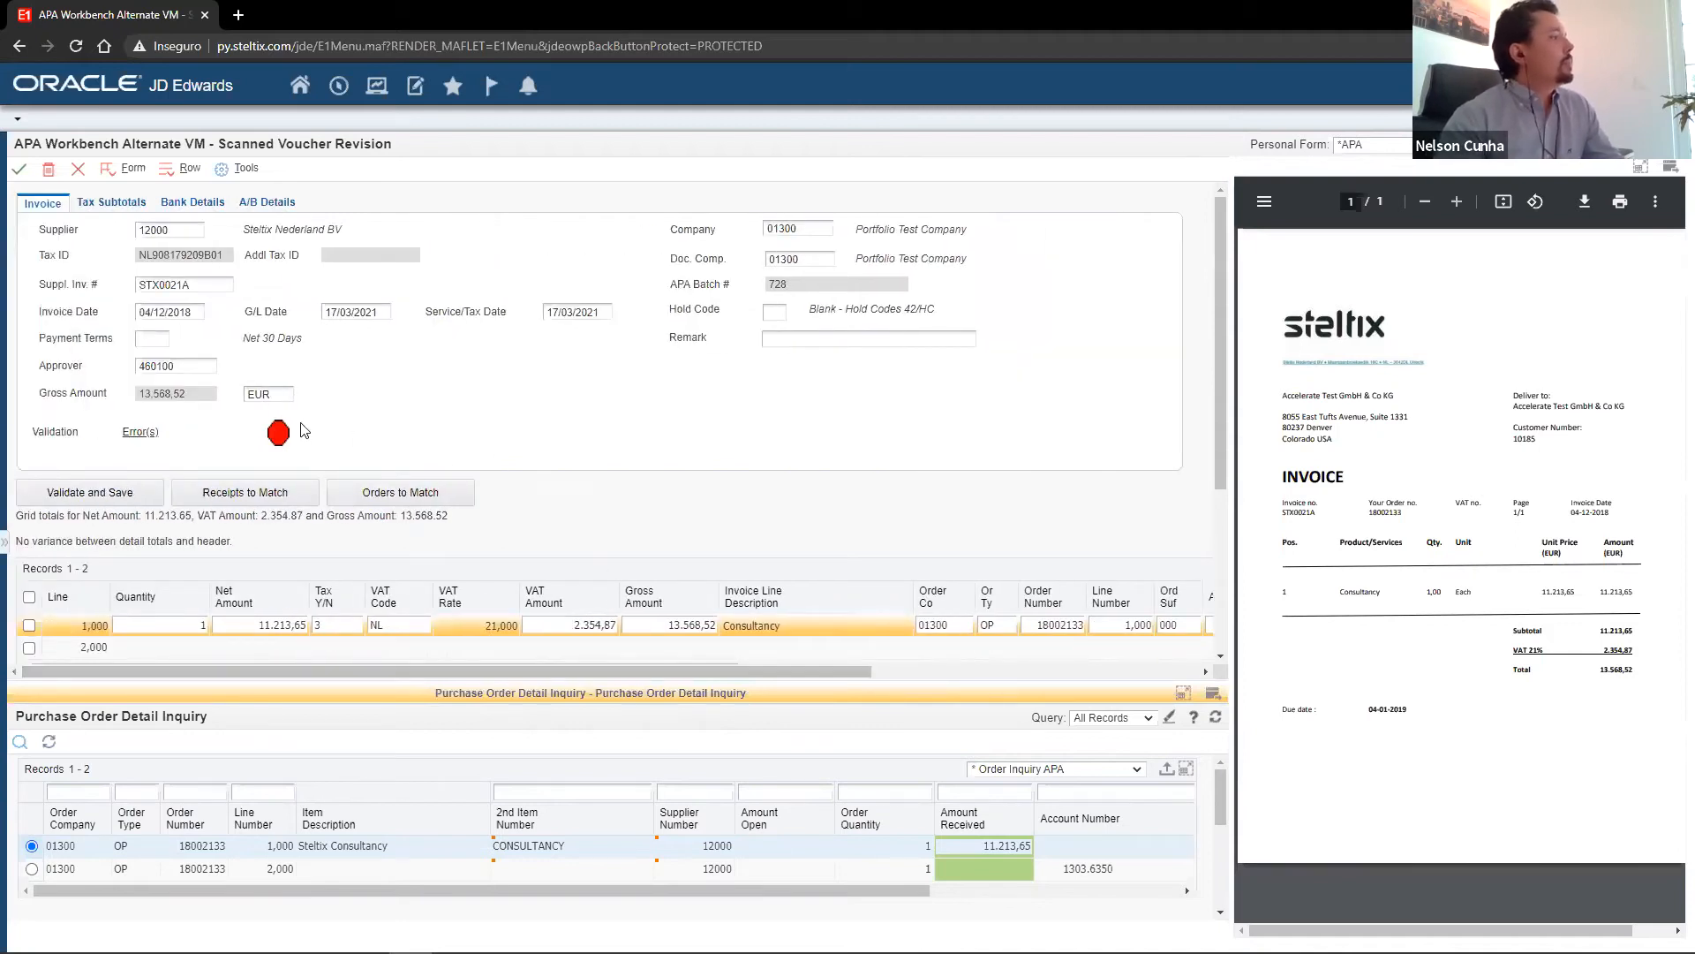
Review the voucher's tax subtotals, bank details and validation messages, and return to the voucher revision.
{"action": "left_click", "coordinate": [111, 207]}
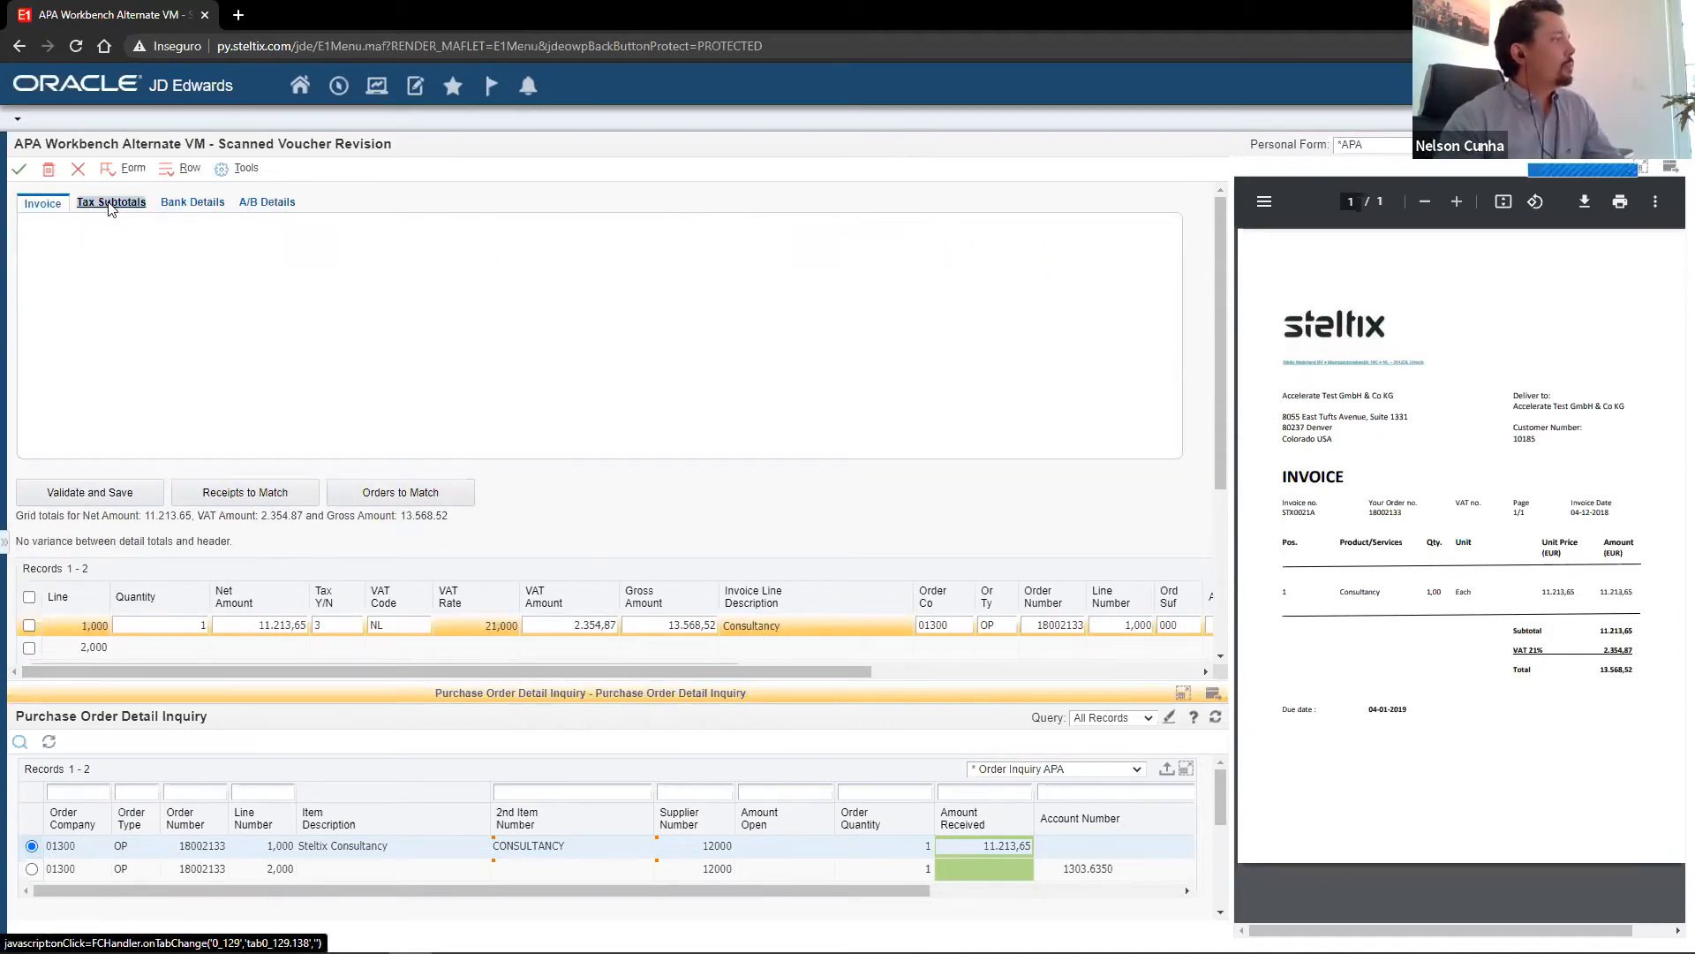
{"action": "left_click", "coordinate": [176, 205]}
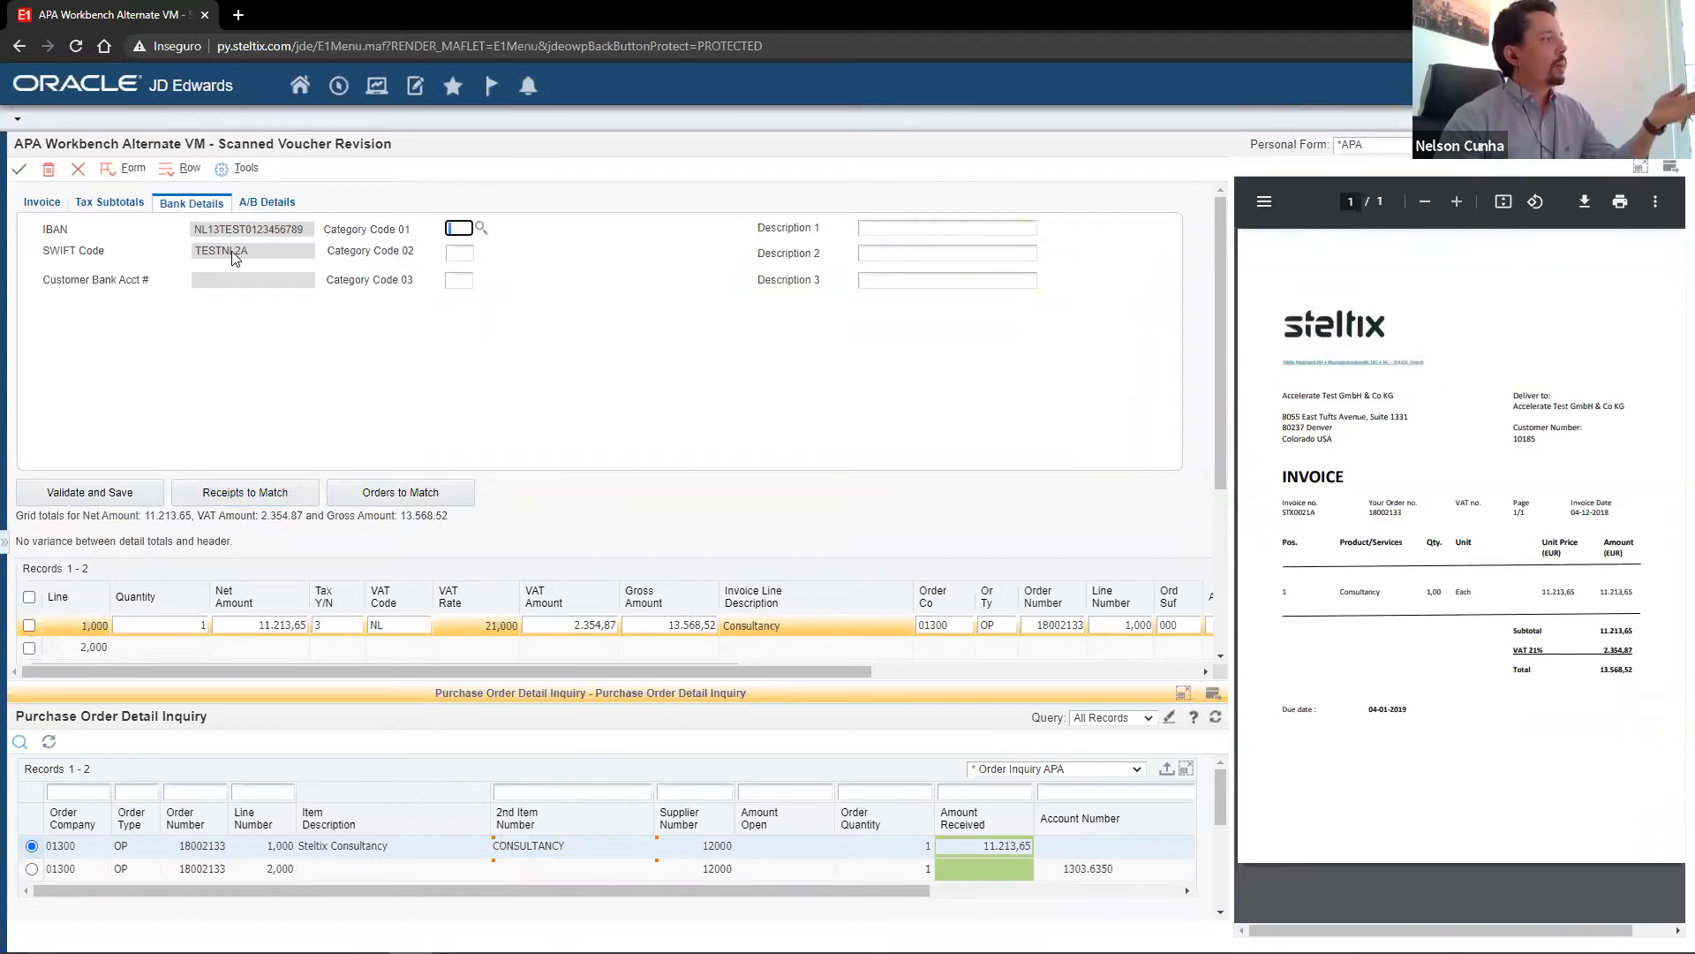
{"action": "left_click", "coordinate": [41, 202]}
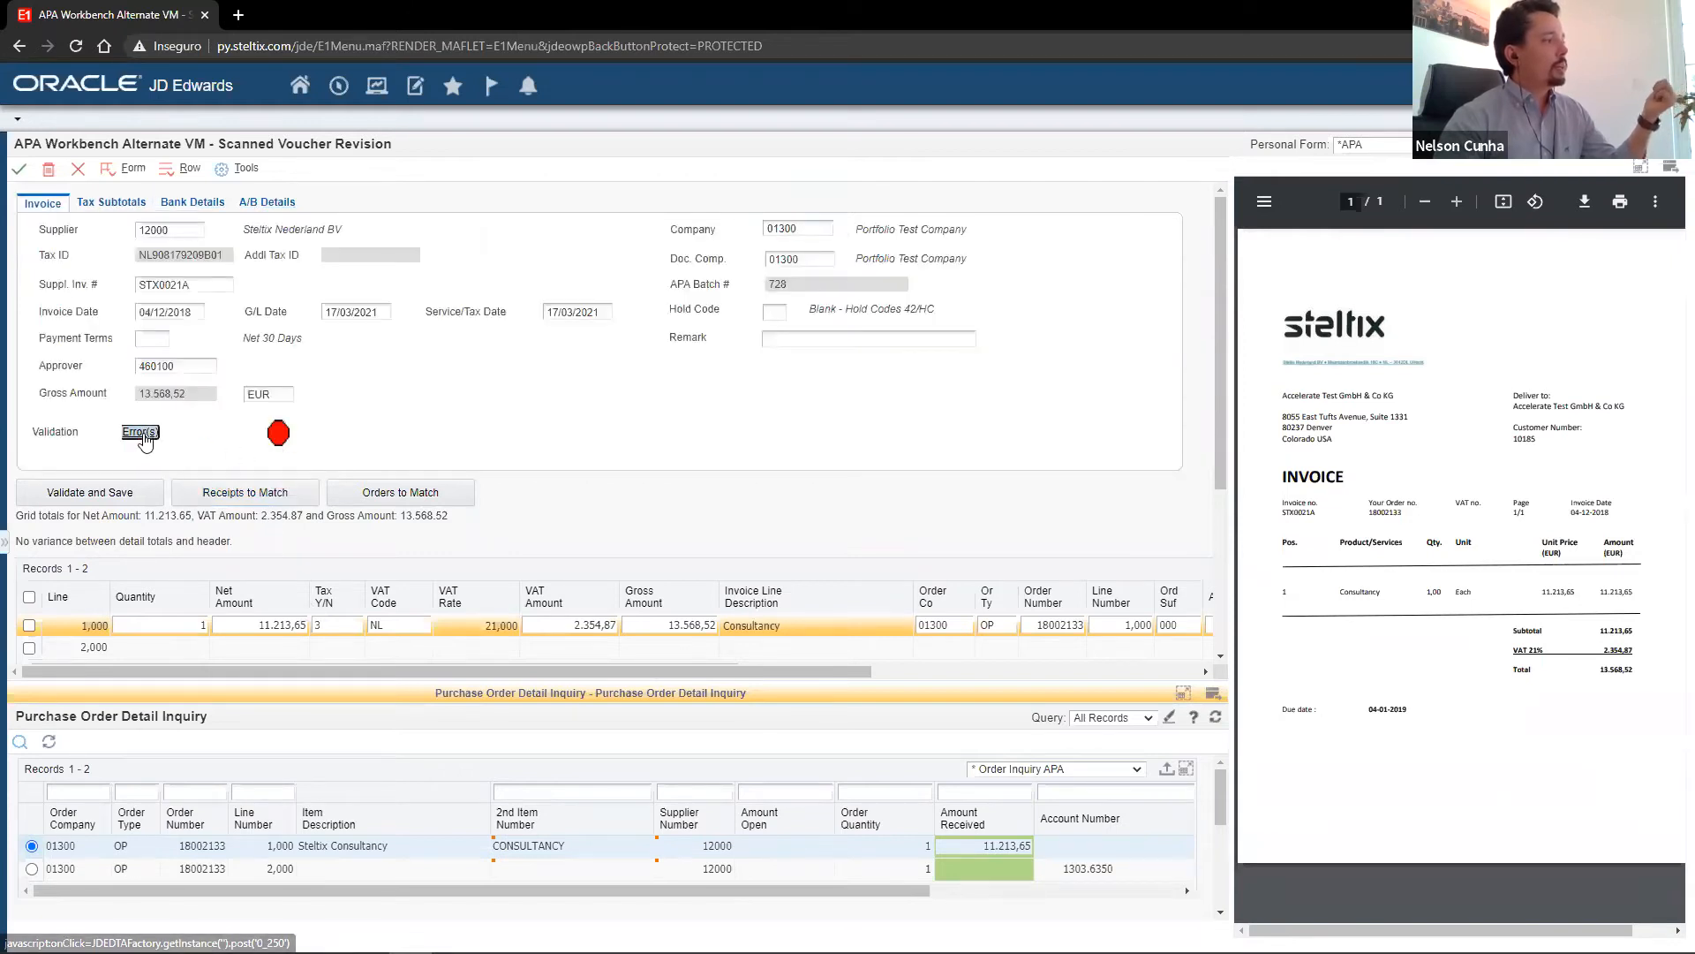
{"action": "left_click", "coordinate": [150, 444]}
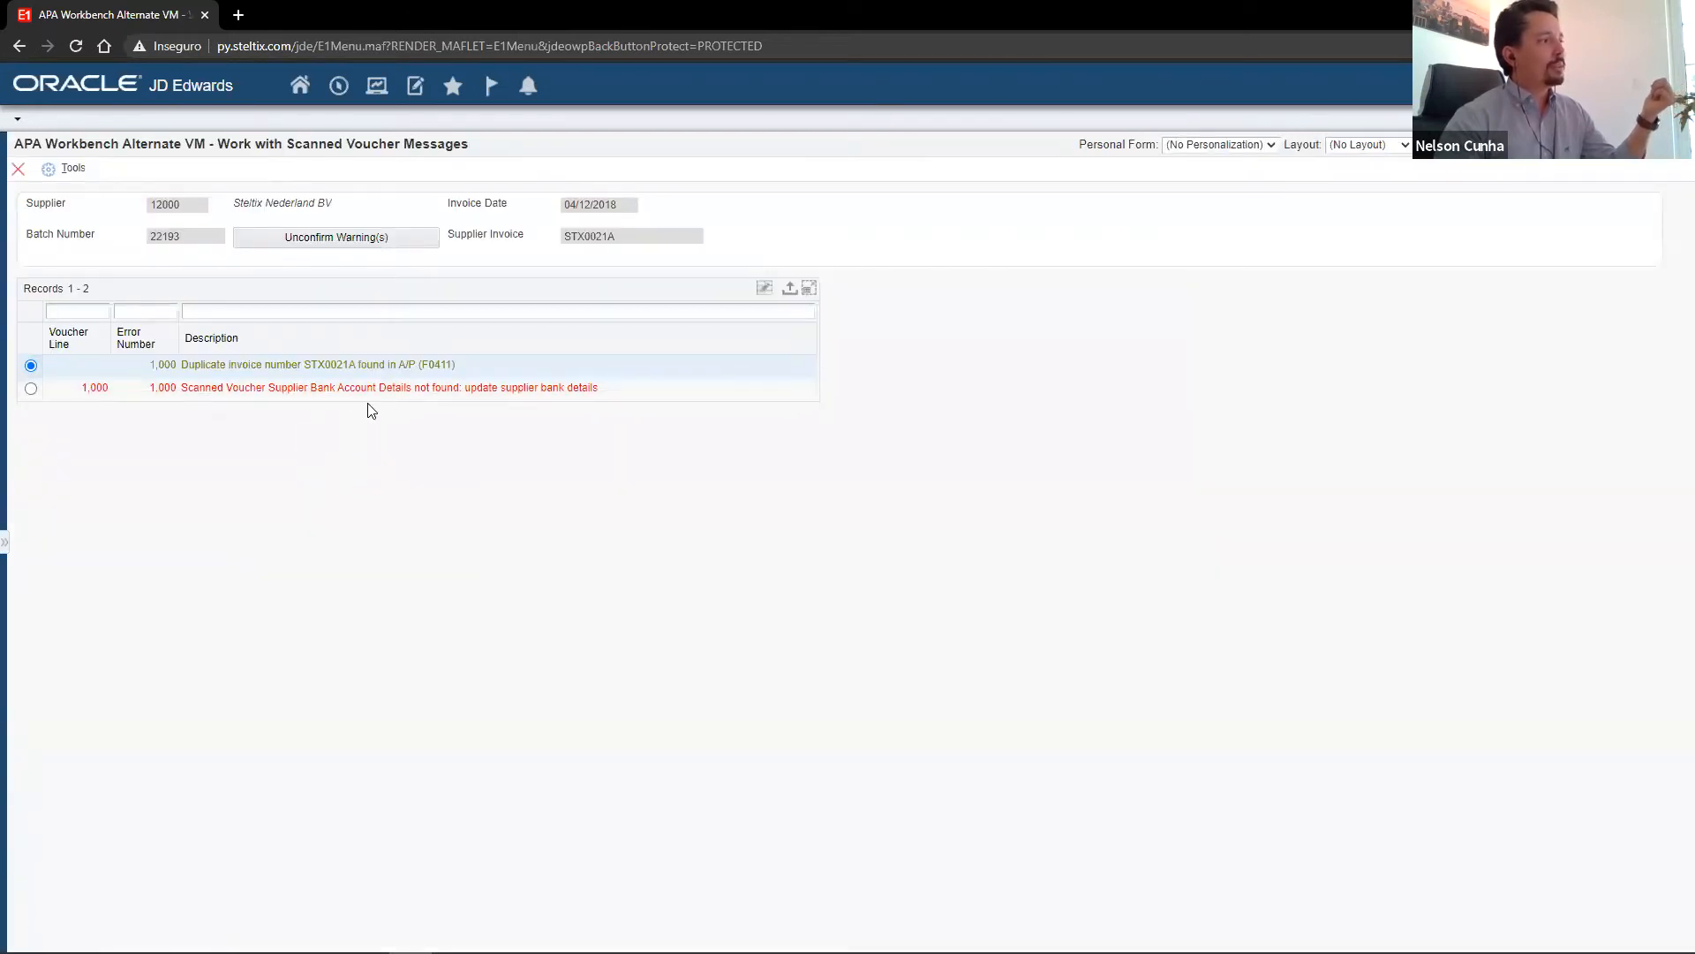
{"action": "left_click", "coordinate": [17, 168]}
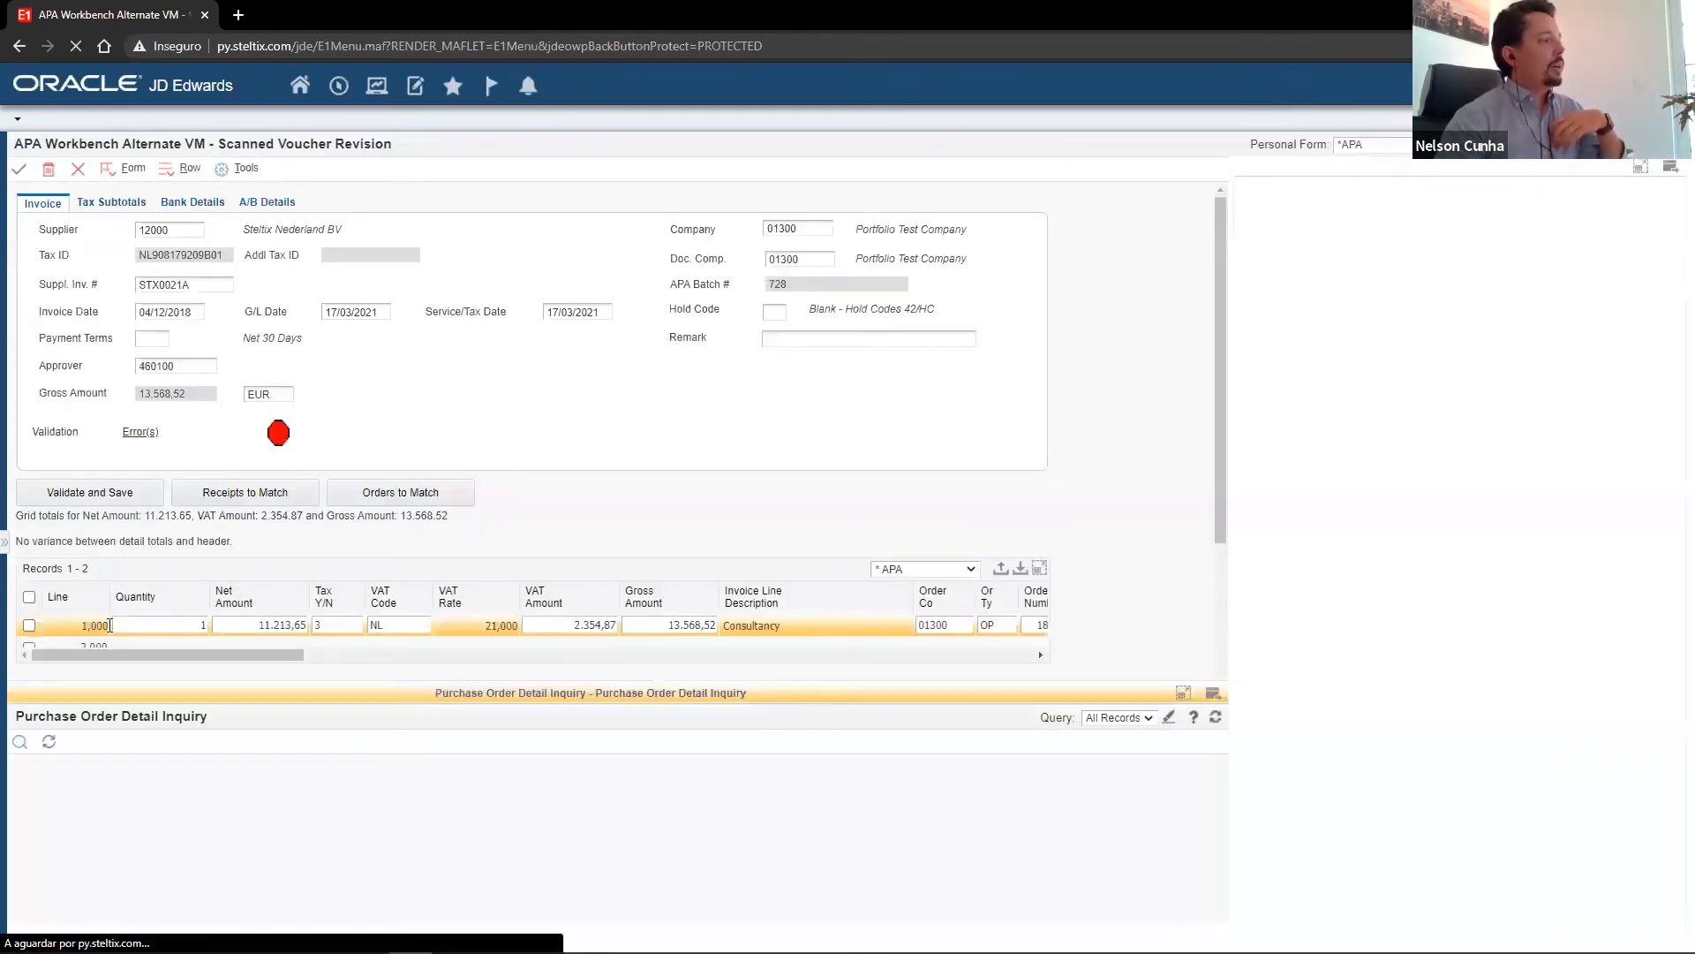
Register the new supplier bank account from the voucher's Consultancy line, and save the voucher.
{"action": "left_click", "coordinate": [29, 625]}
{"action": "right_click", "coordinate": [49, 632]}
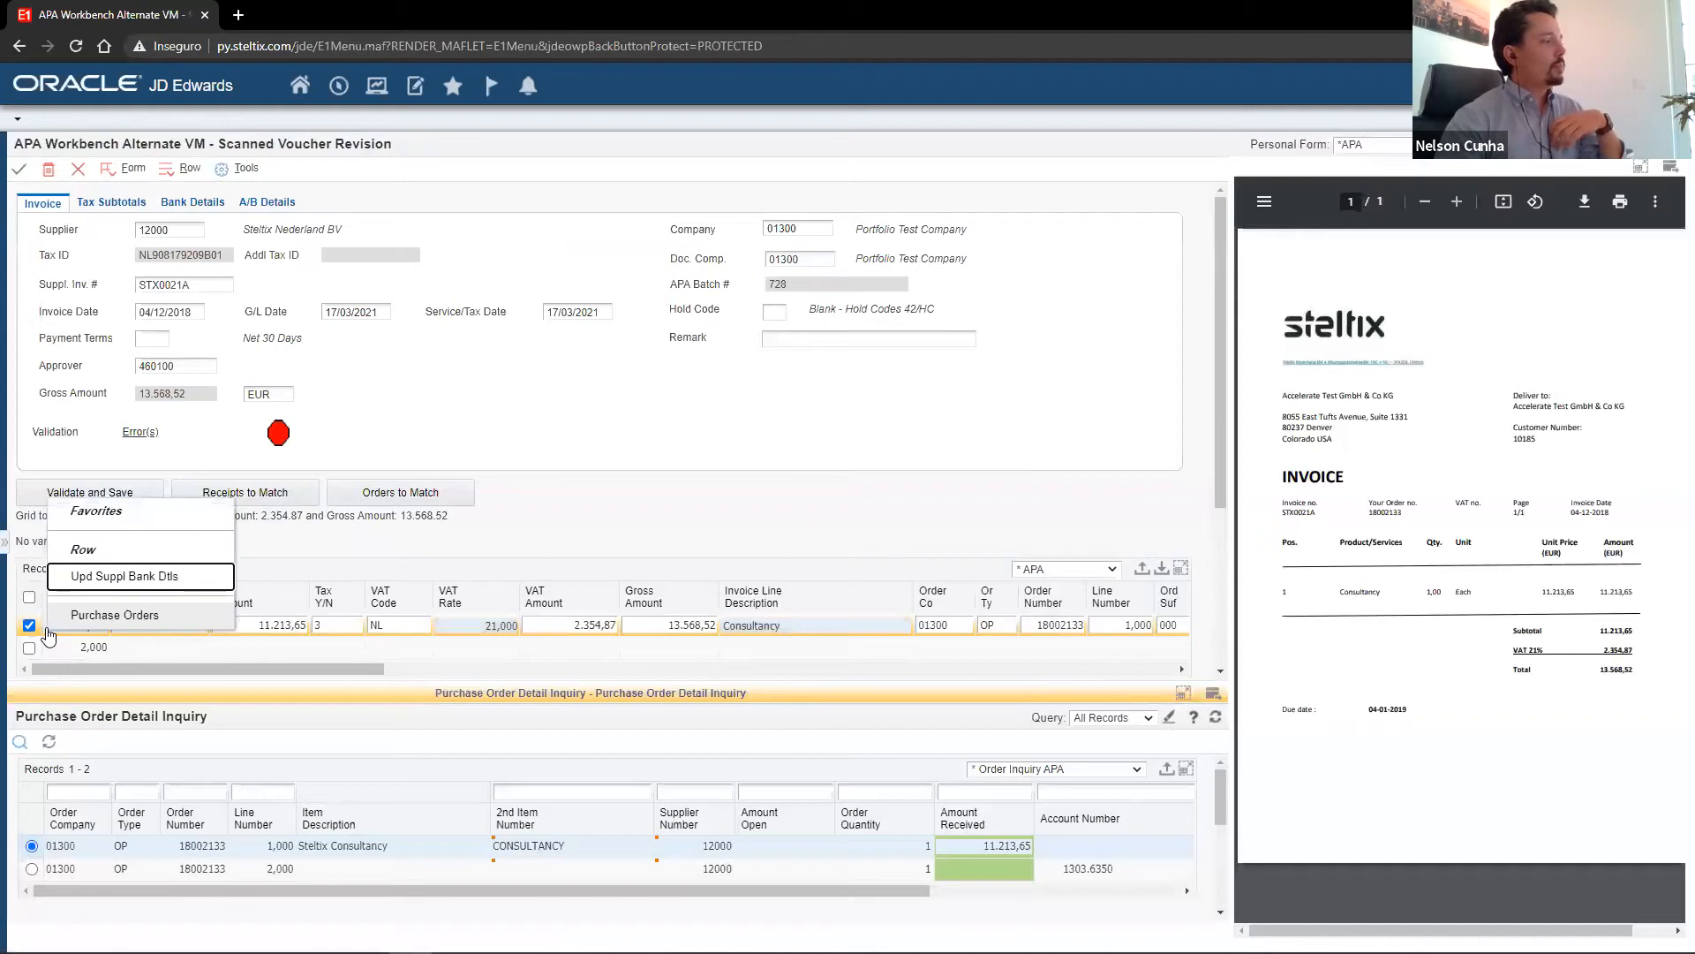
{"action": "left_click", "coordinate": [149, 576]}
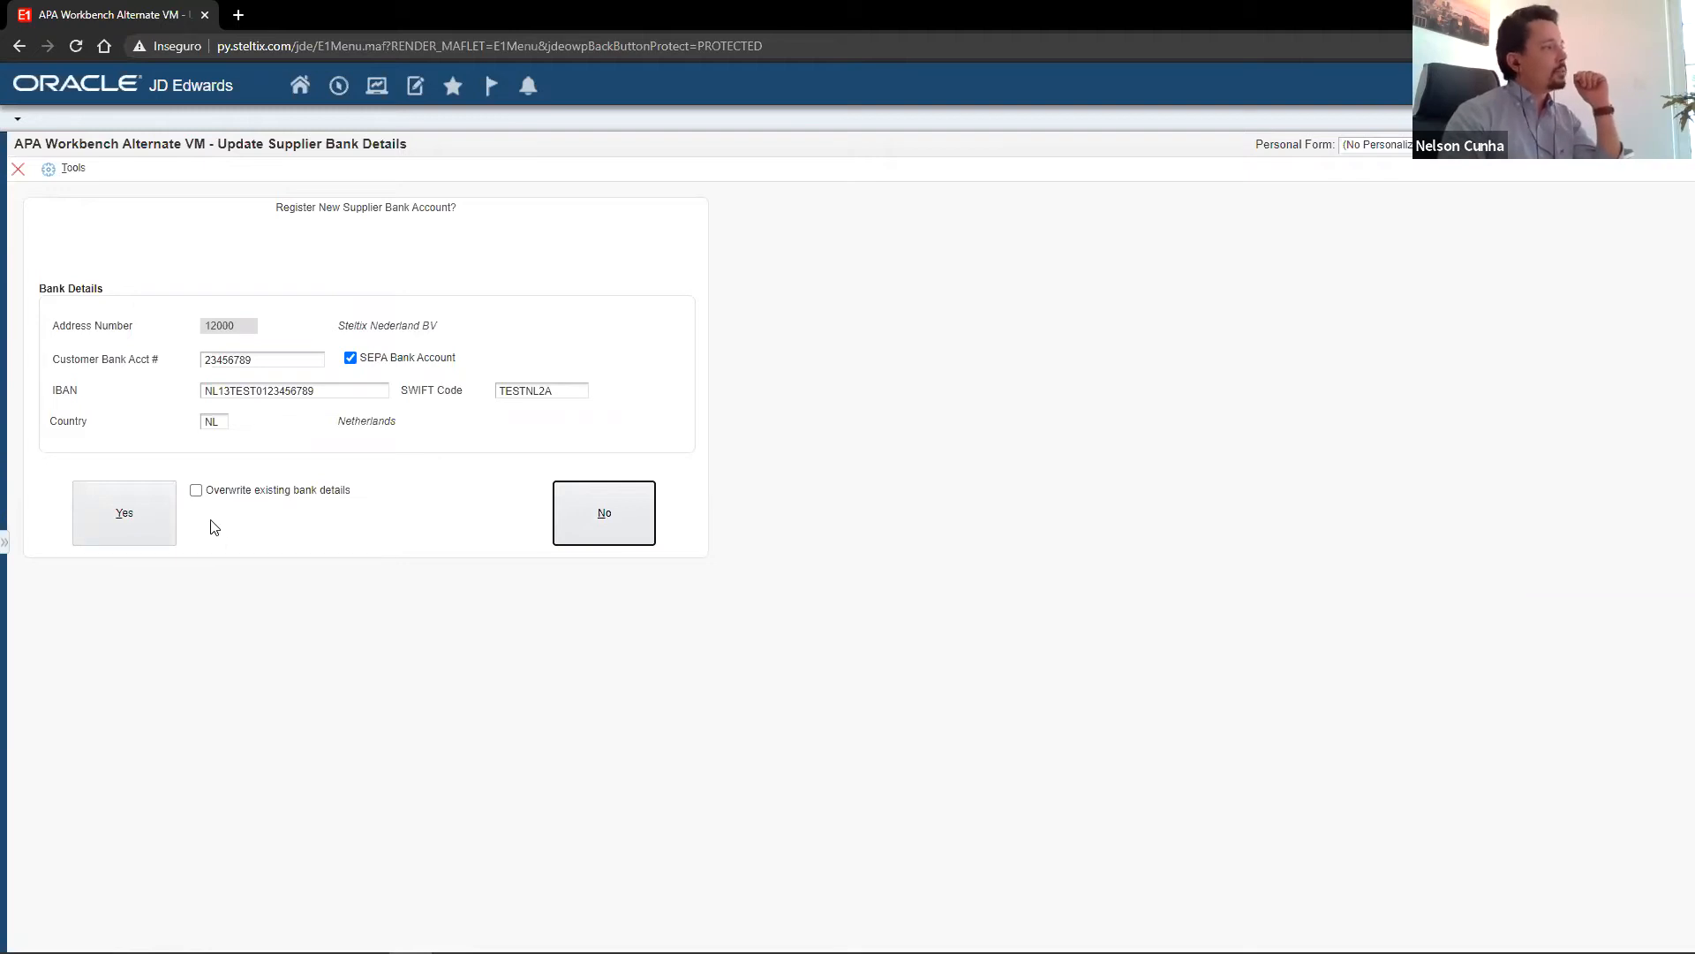
{"action": "left_click", "coordinate": [112, 521]}
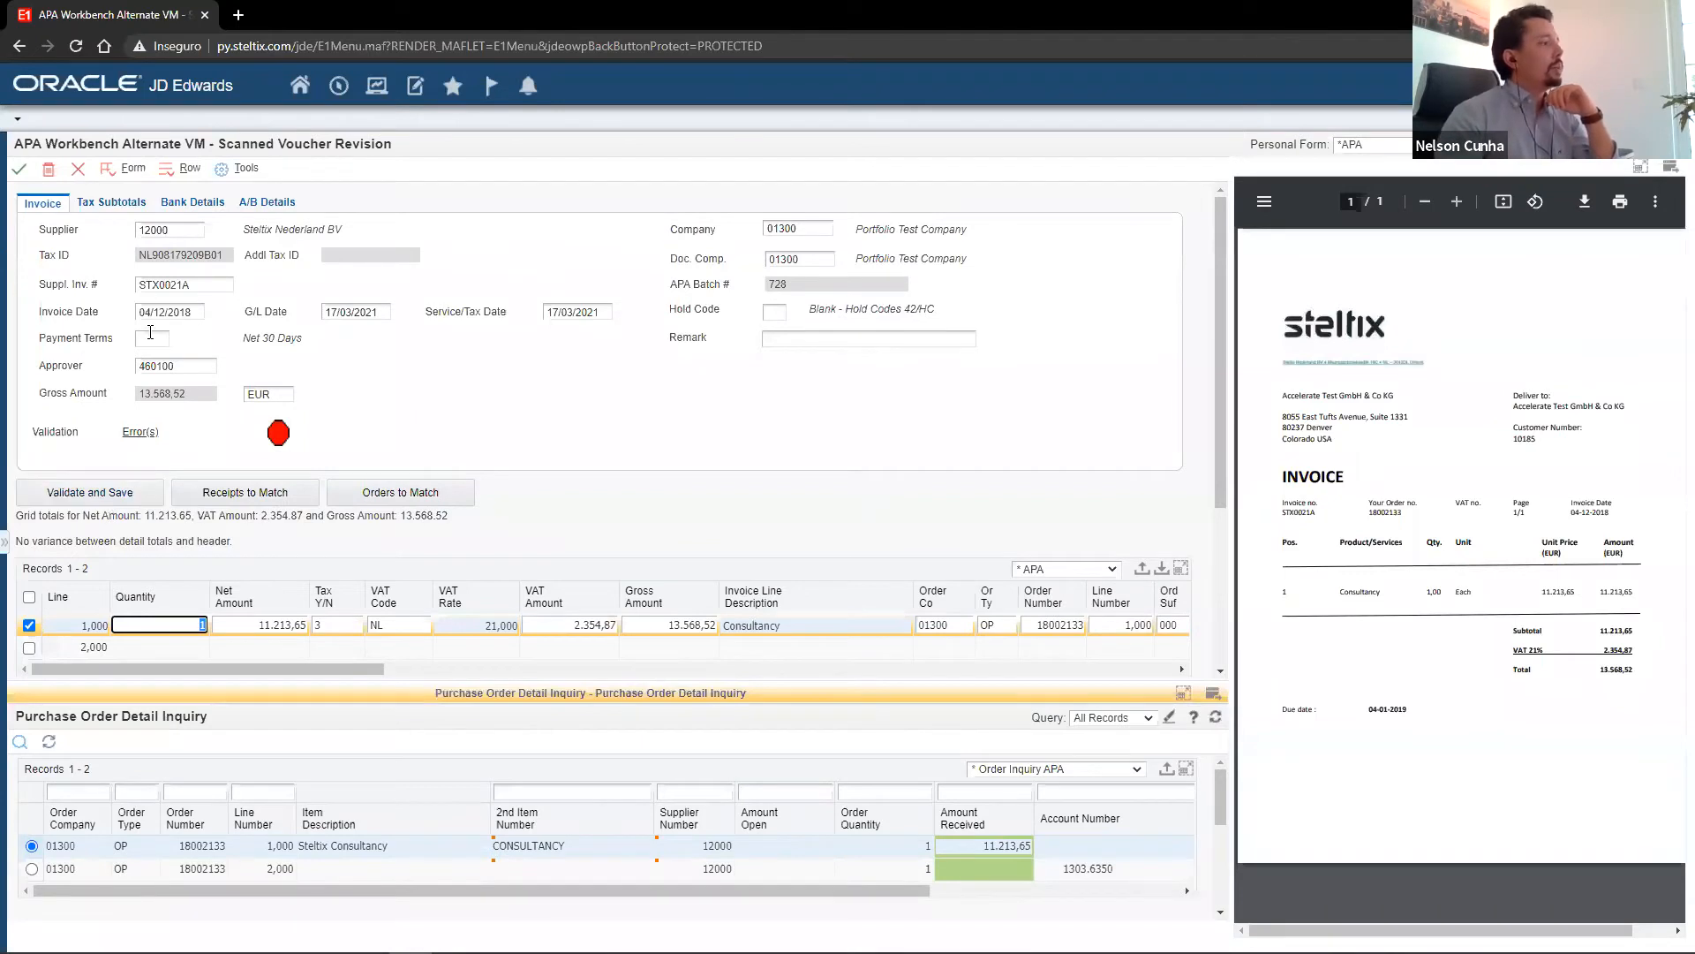
{"action": "left_click", "coordinate": [18, 168]}
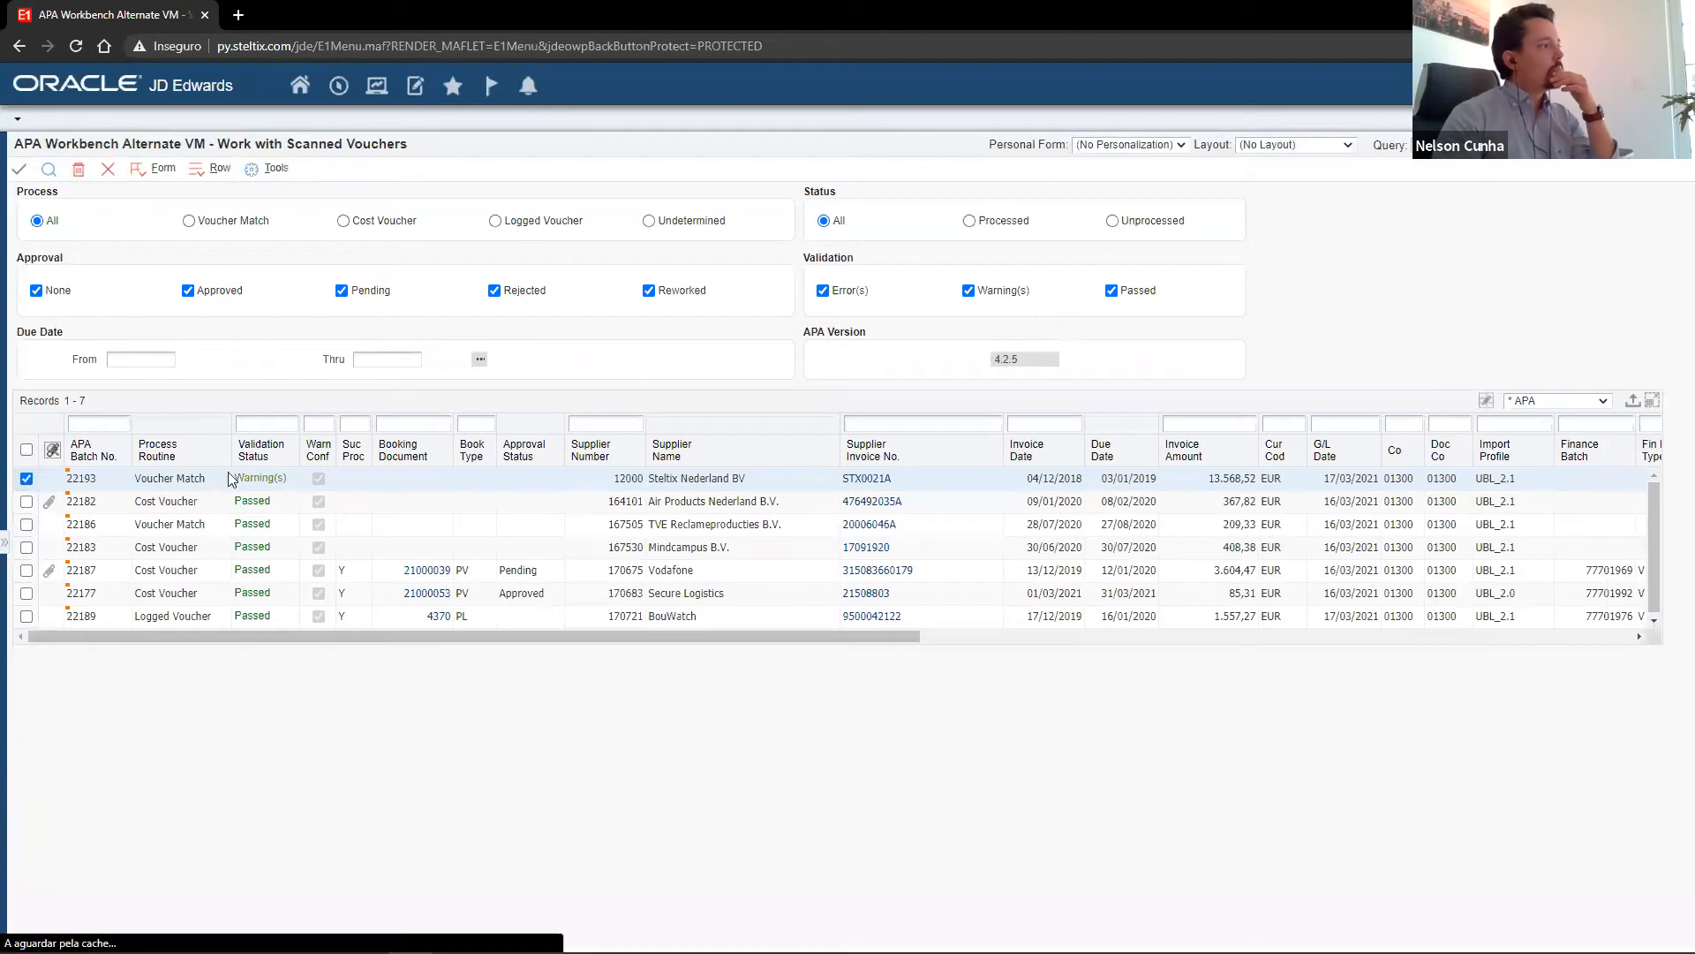
Process the Steltix Nederland BV voucher and refresh the scanned voucher list.
{"action": "right_click", "coordinate": [273, 482]}
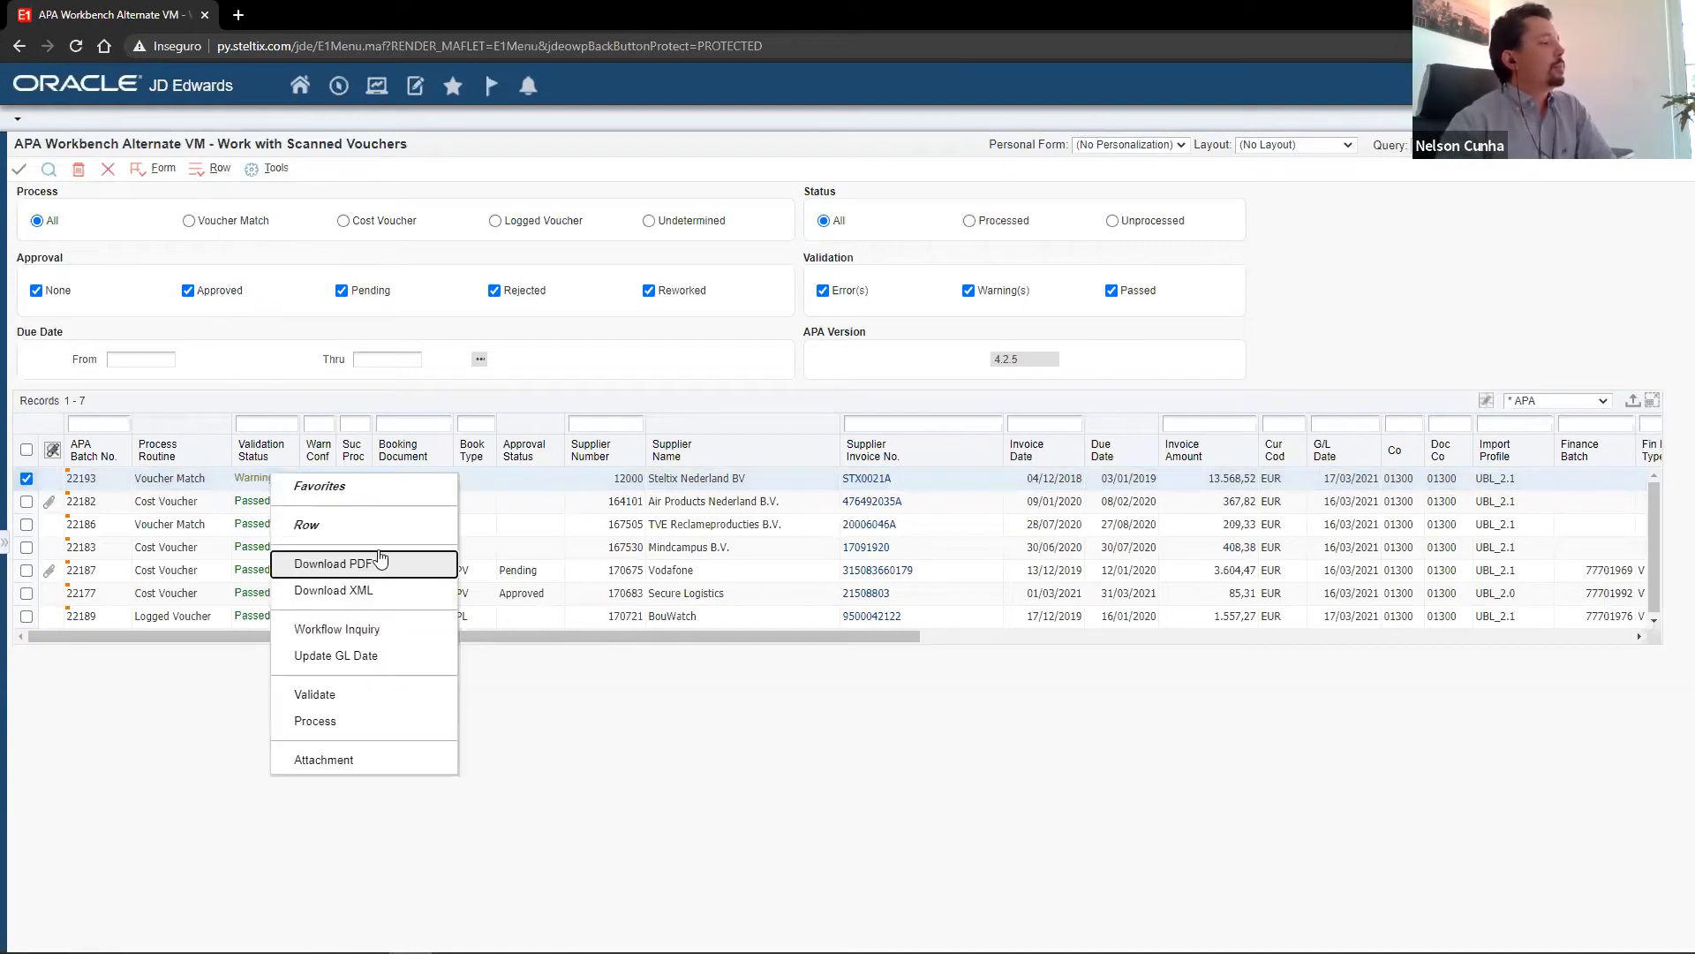
{"action": "left_click", "coordinate": [362, 722]}
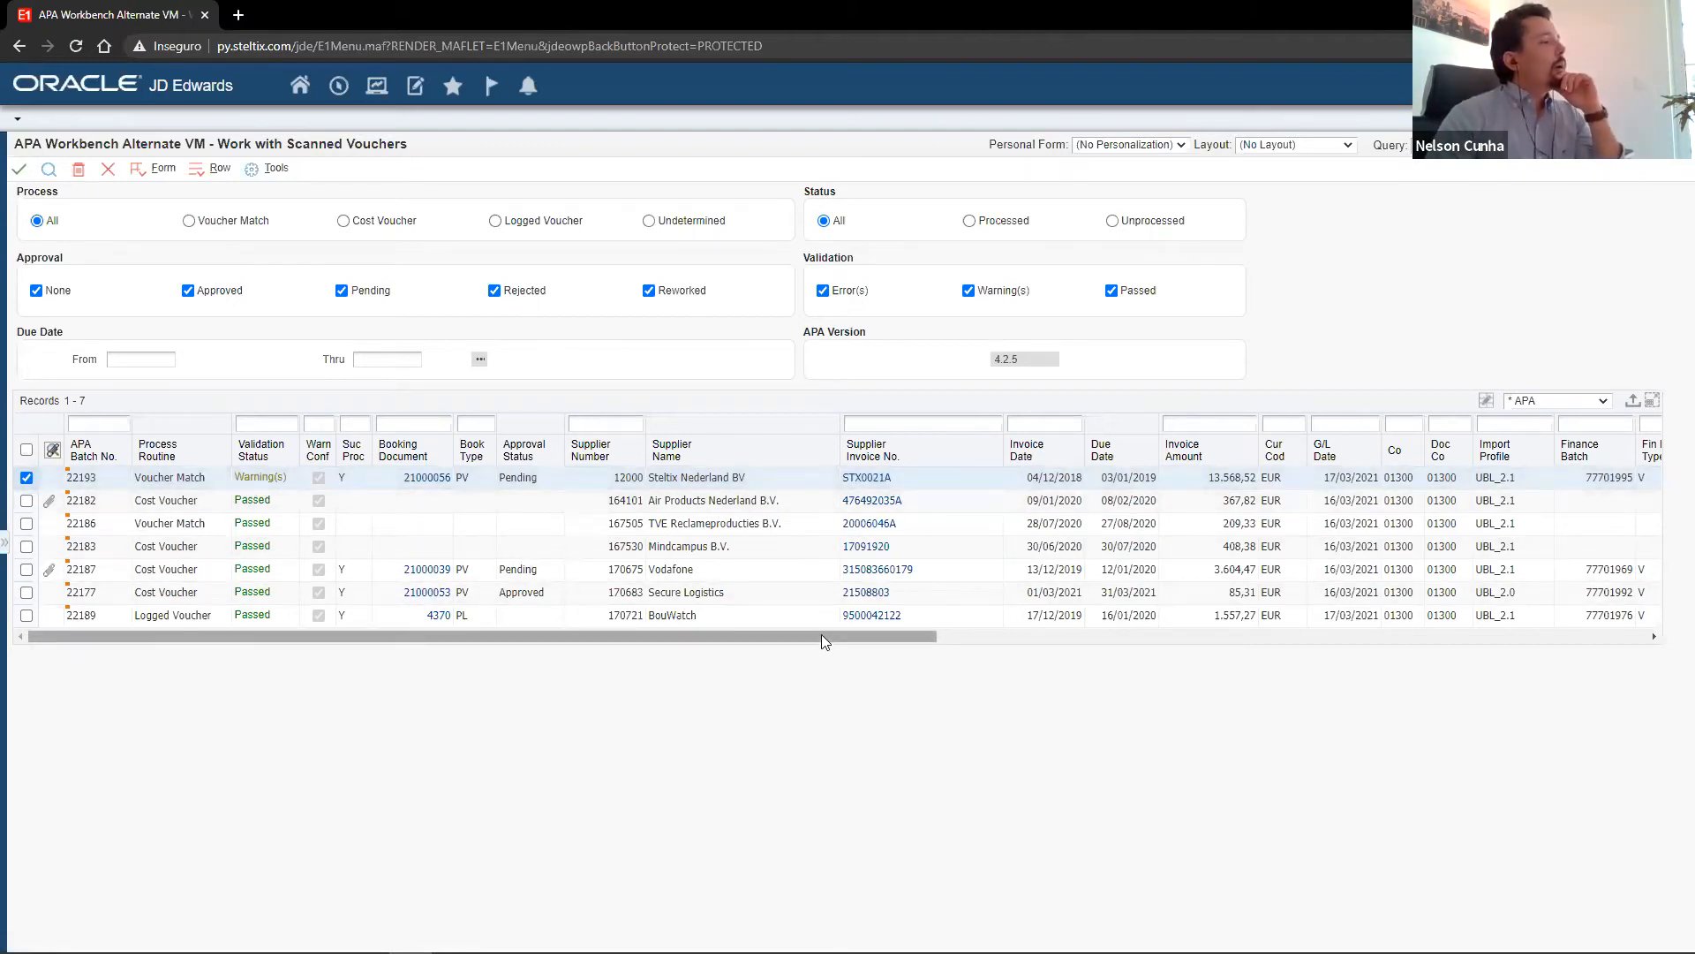
{"action": "left_click", "coordinate": [526, 479]}
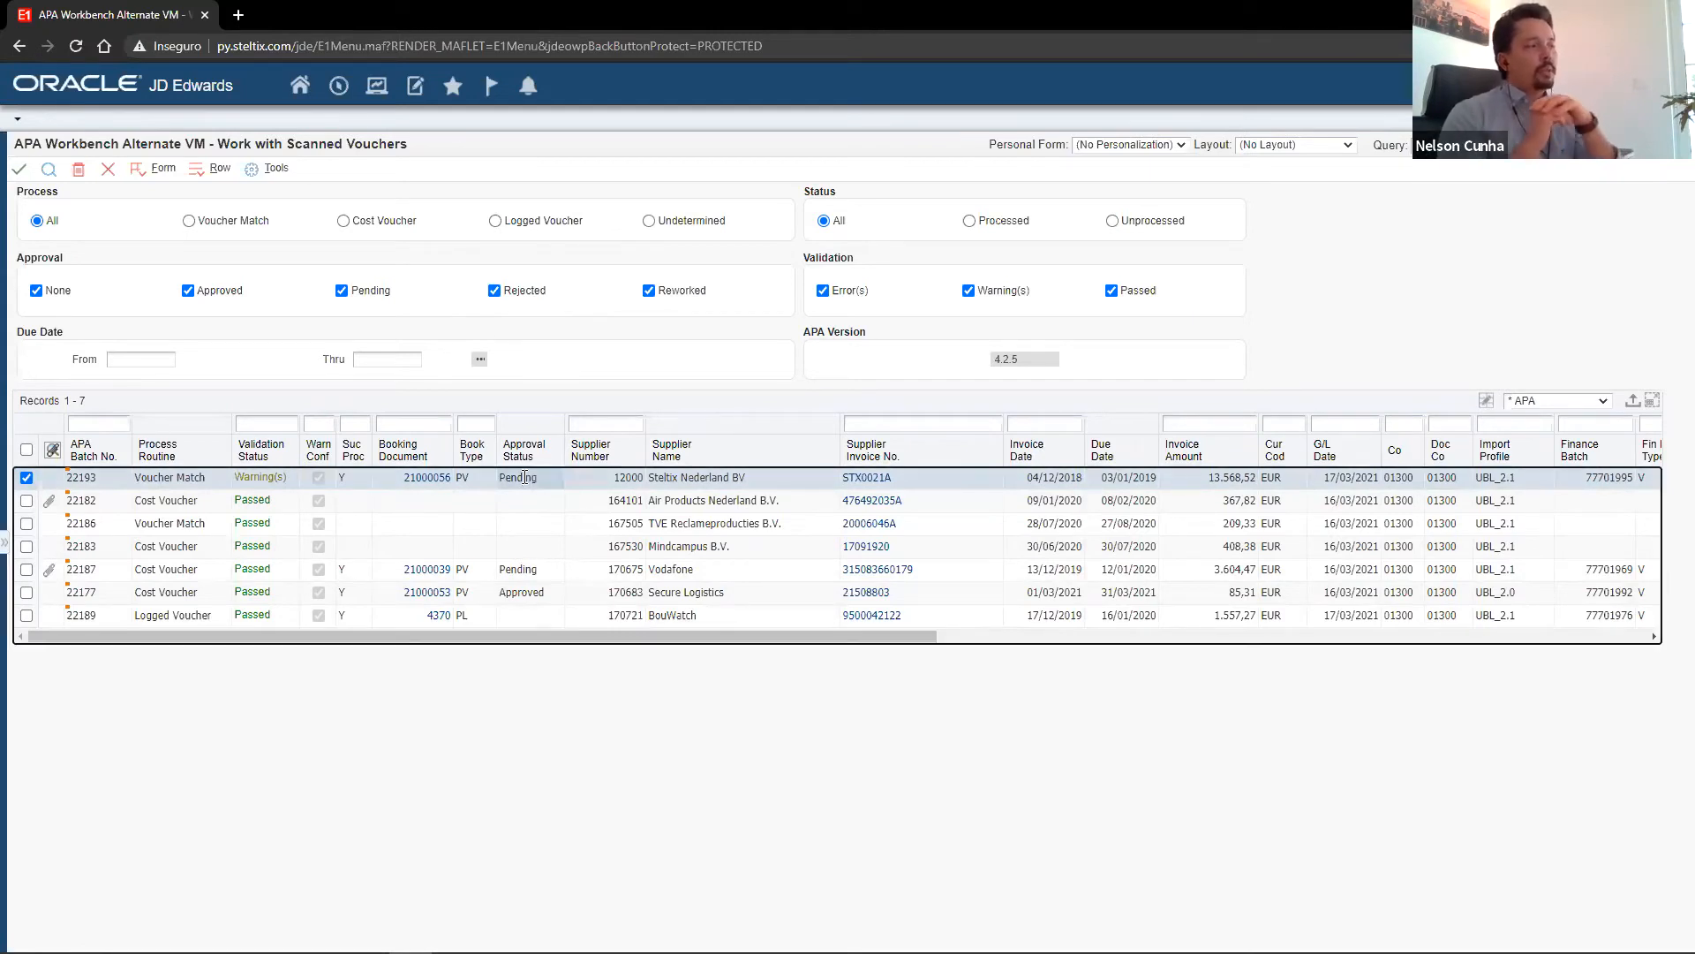
{"action": "left_click", "coordinate": [49, 168]}
Check the pending approver and pay status columns of the processed Steltix Nederland BV voucher, and return to the first columns.
{"action": "left_click_drag", "start_coordinate": [800, 636], "coordinate": [1538, 680]}
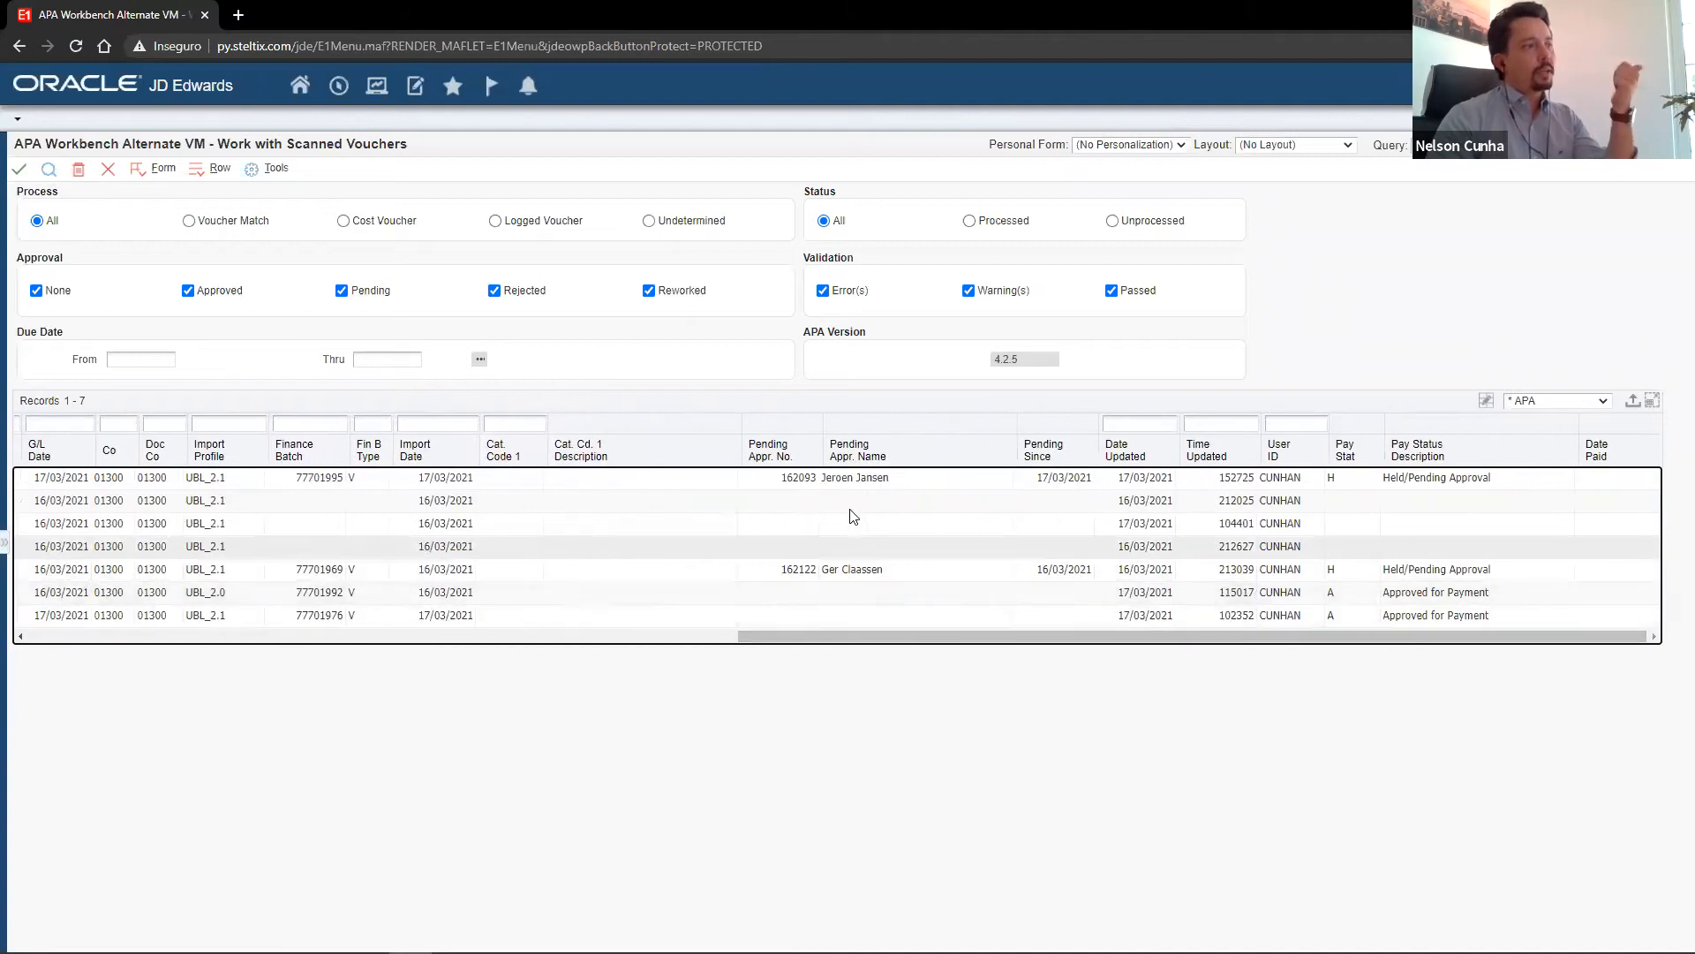
{"action": "left_click", "coordinate": [798, 481]}
{"action": "left_click_drag", "start_coordinate": [921, 487], "coordinate": [937, 484]}
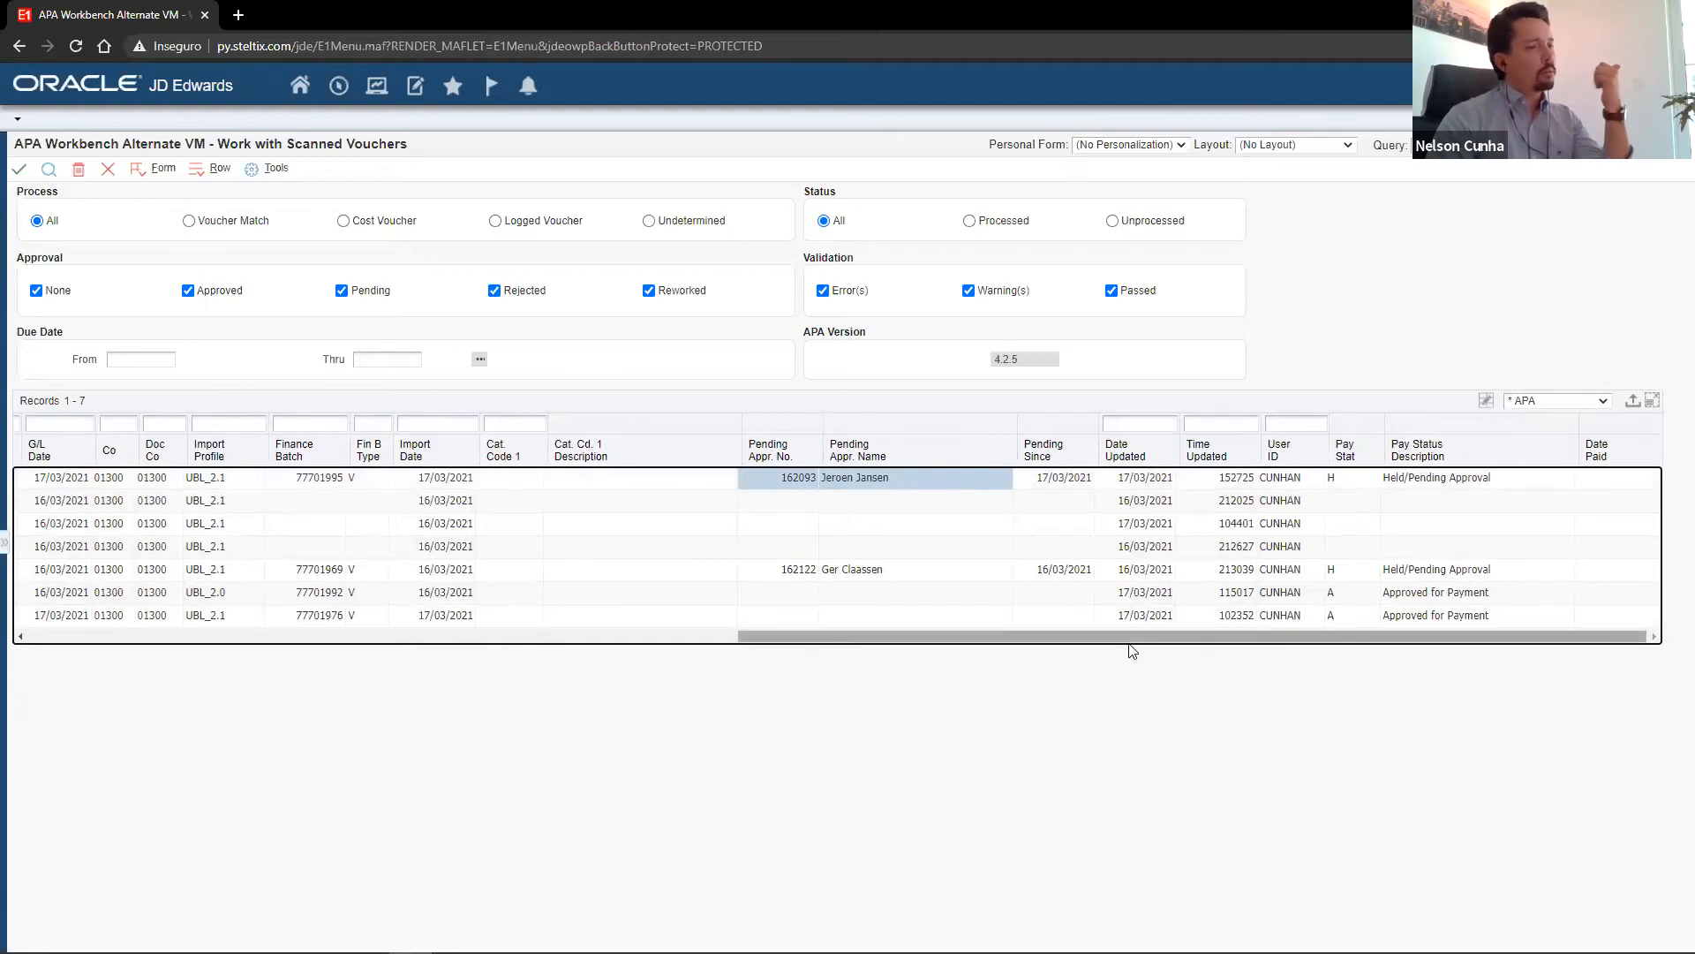
{"action": "left_click_drag", "start_coordinate": [1129, 643], "coordinate": [428, 673]}
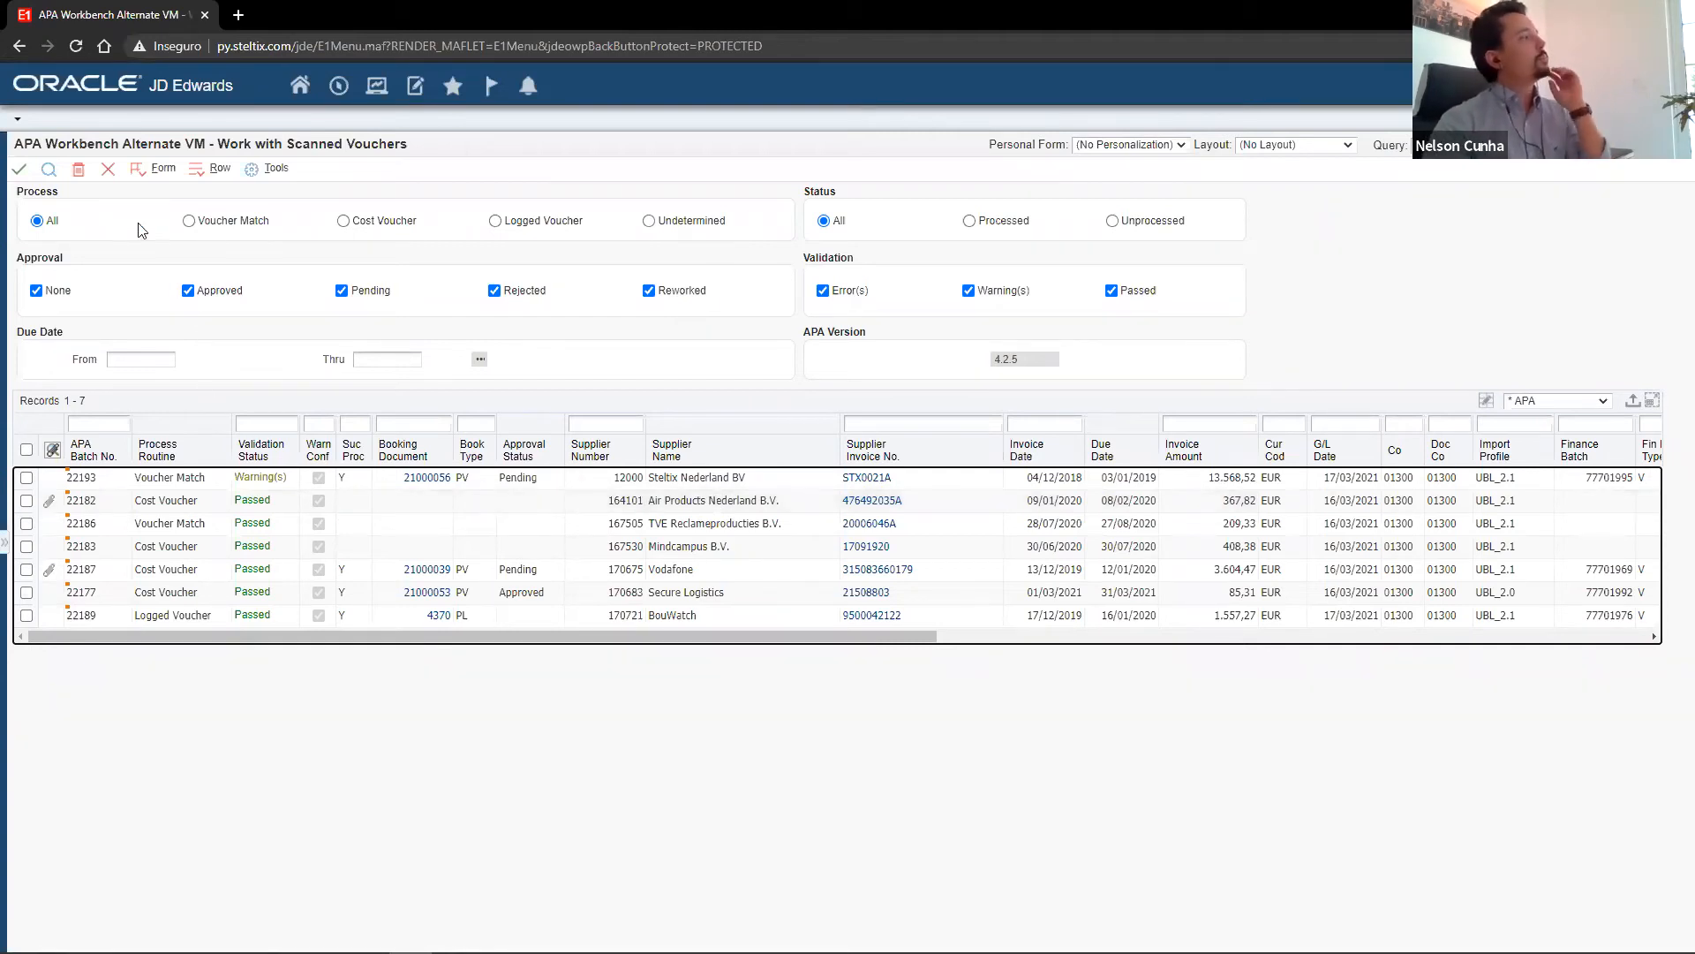
Review the Scanned Voucher Accounts setup through to its tax code and approver list columns, and return to the scanned vouchers.
{"action": "left_click", "coordinate": [139, 178]}
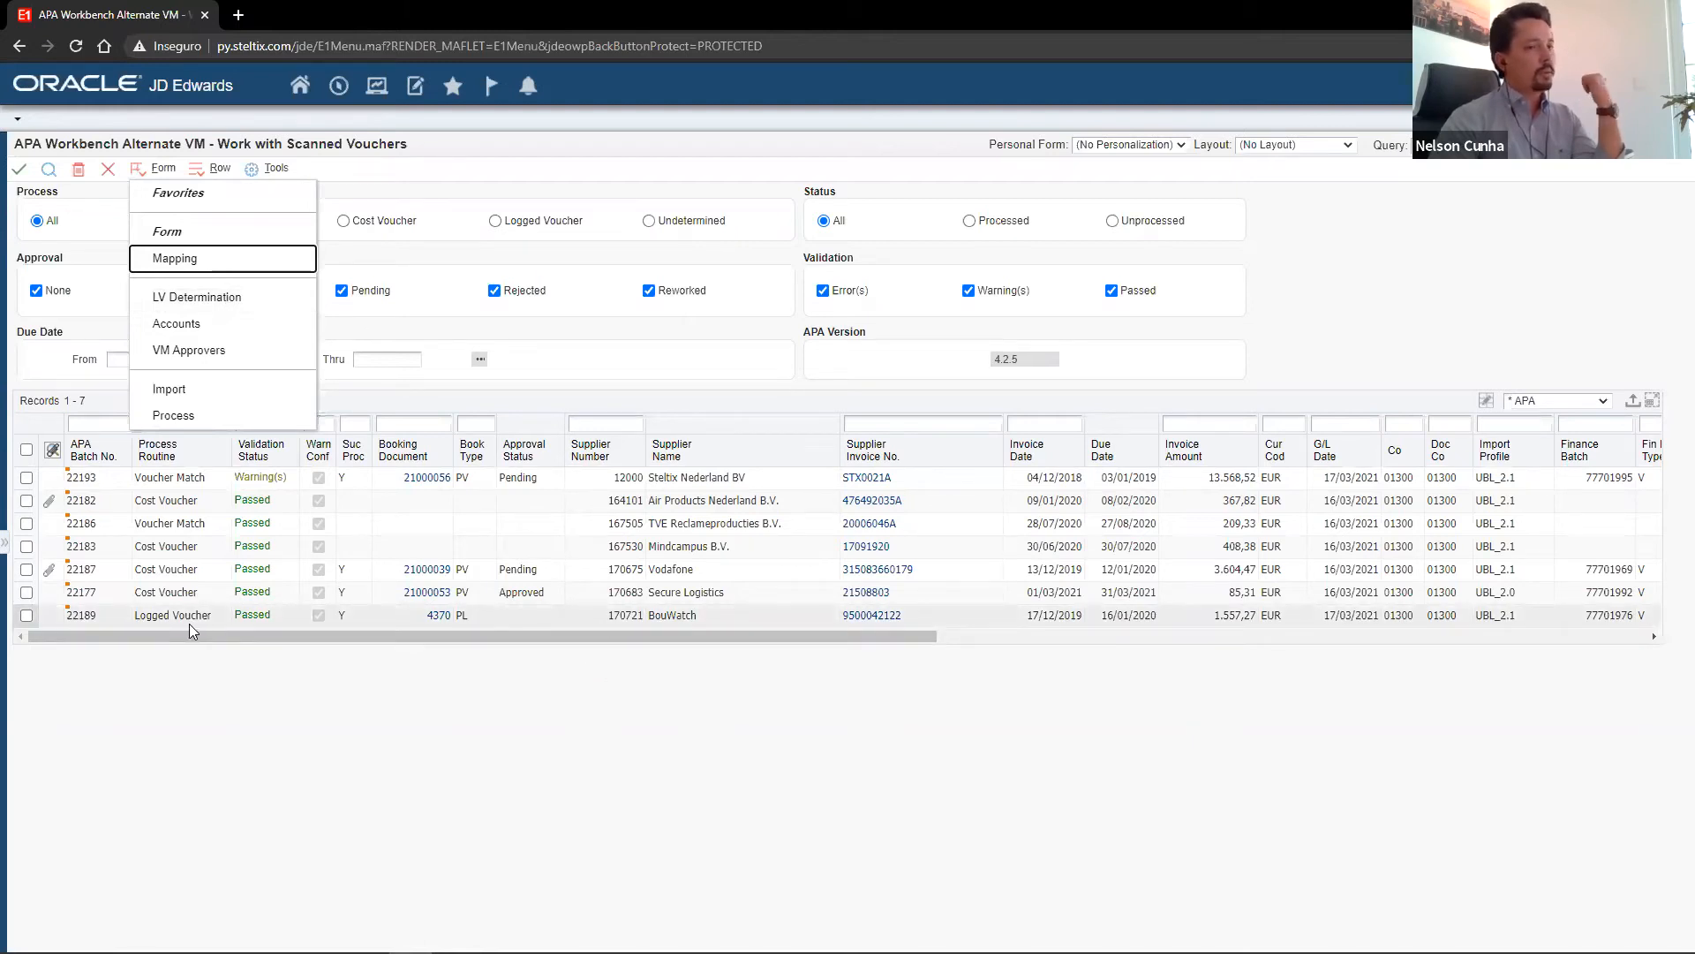
{"action": "left_click", "coordinate": [187, 327]}
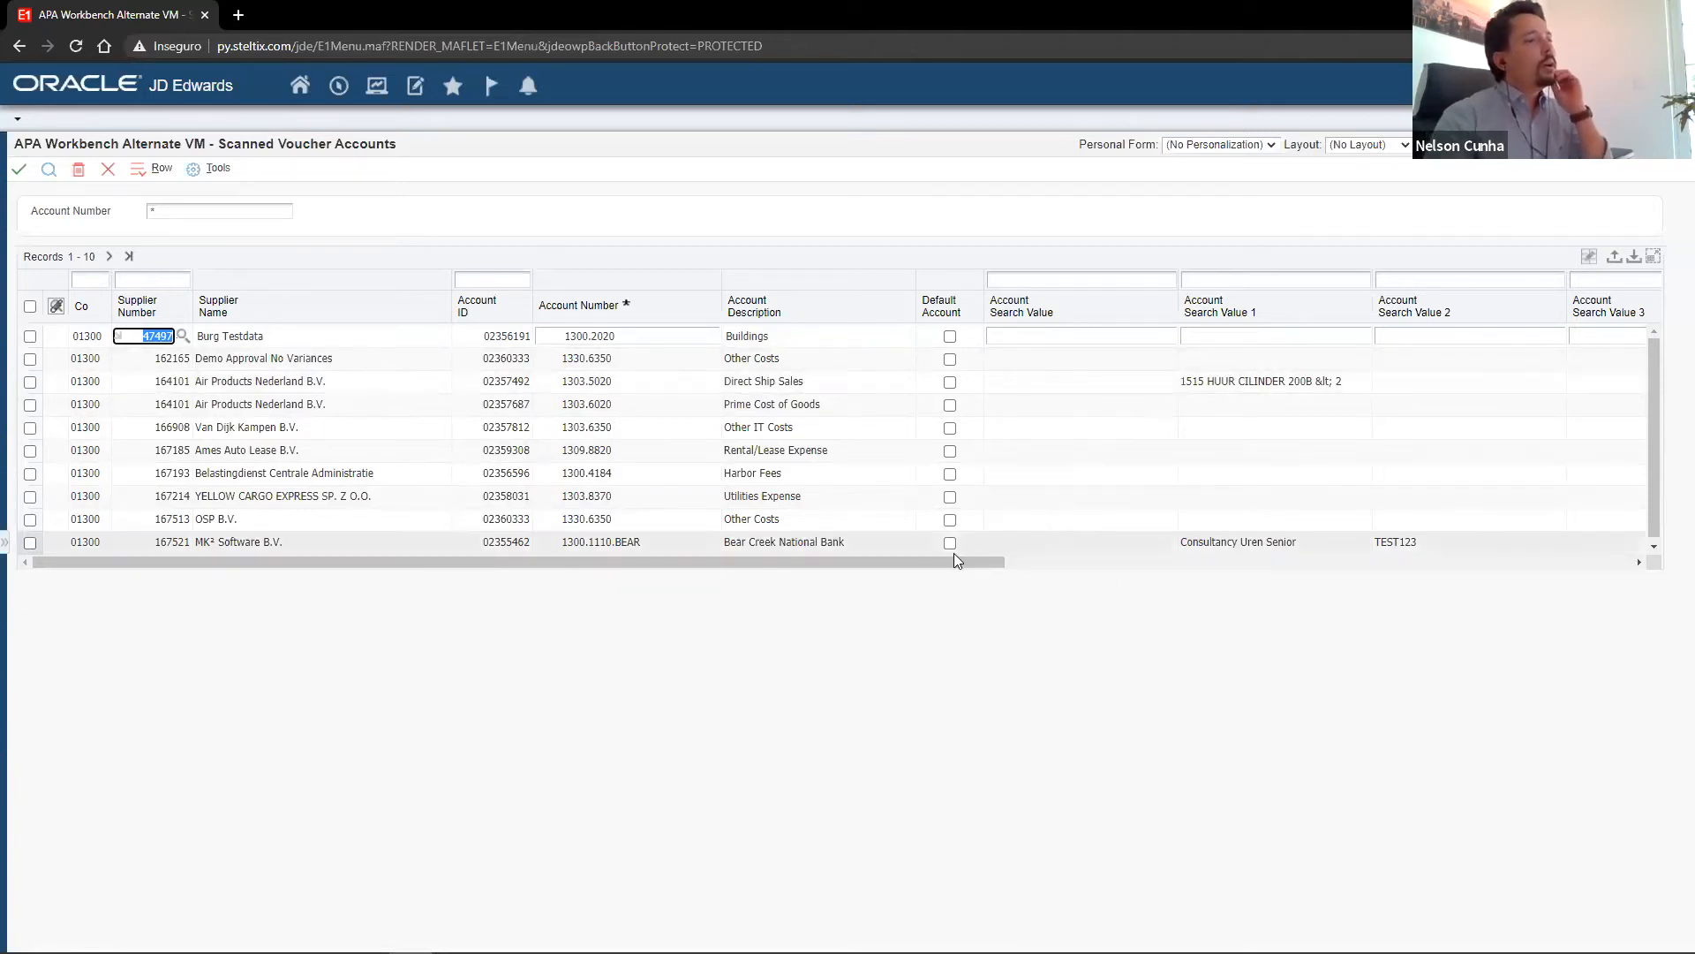
{"action": "left_click_drag", "start_coordinate": [932, 562], "coordinate": [1596, 583]}
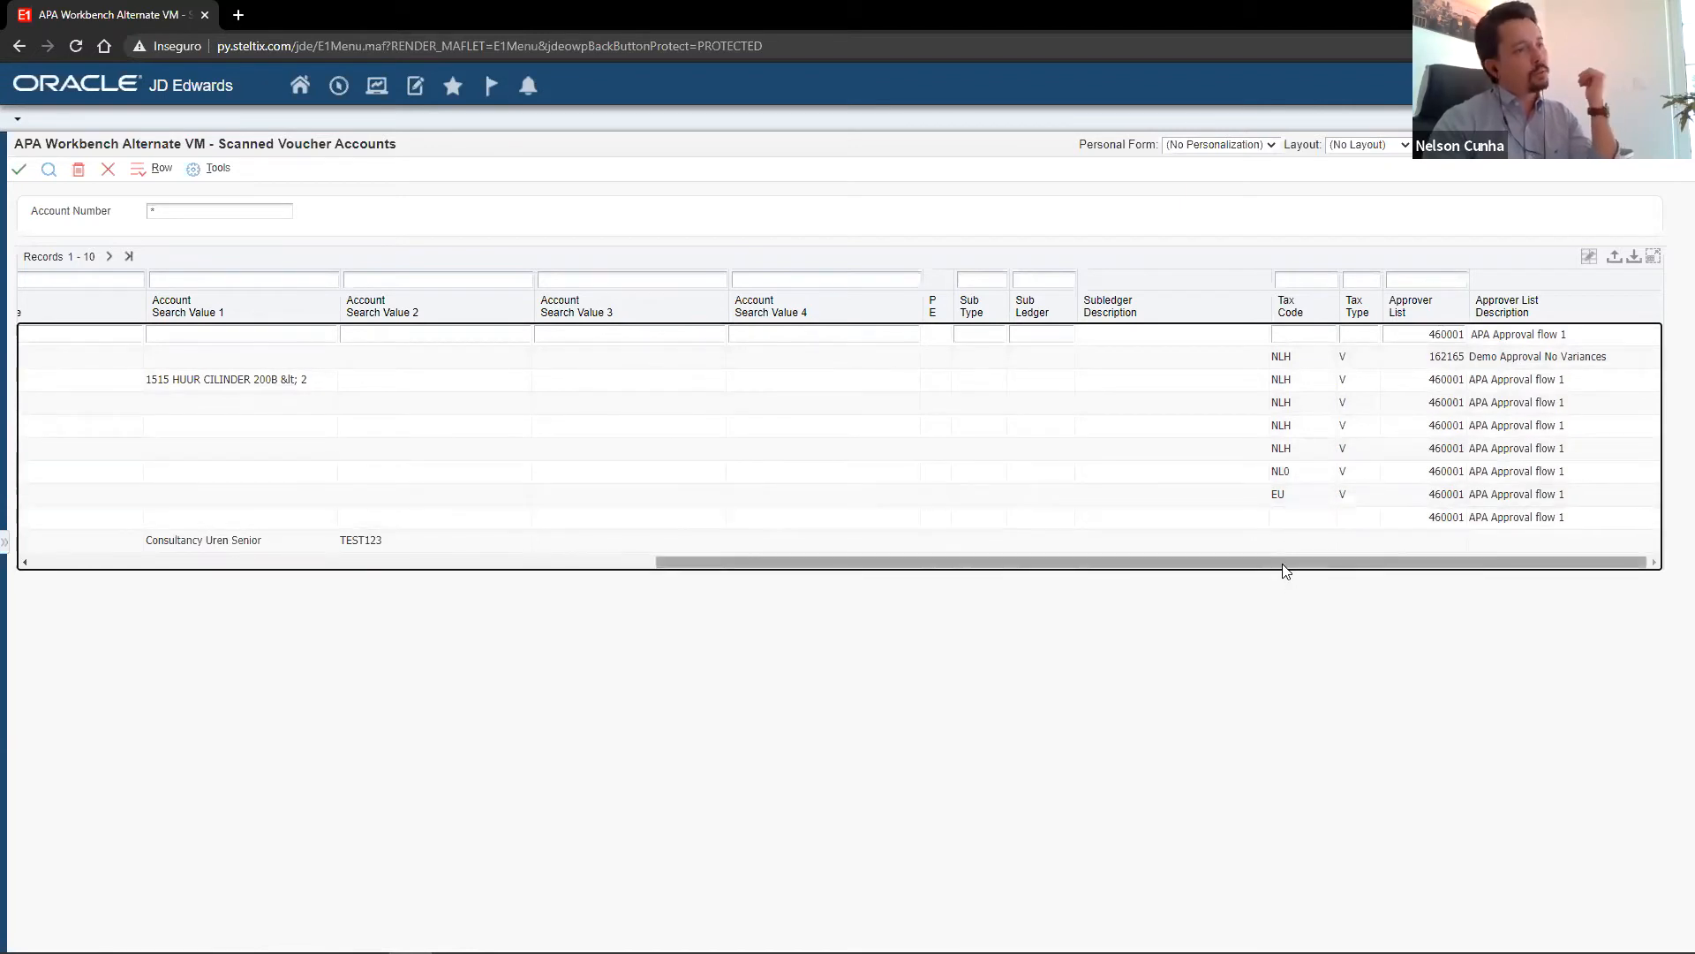
{"action": "left_click_drag", "start_coordinate": [1285, 569], "coordinate": [661, 574]}
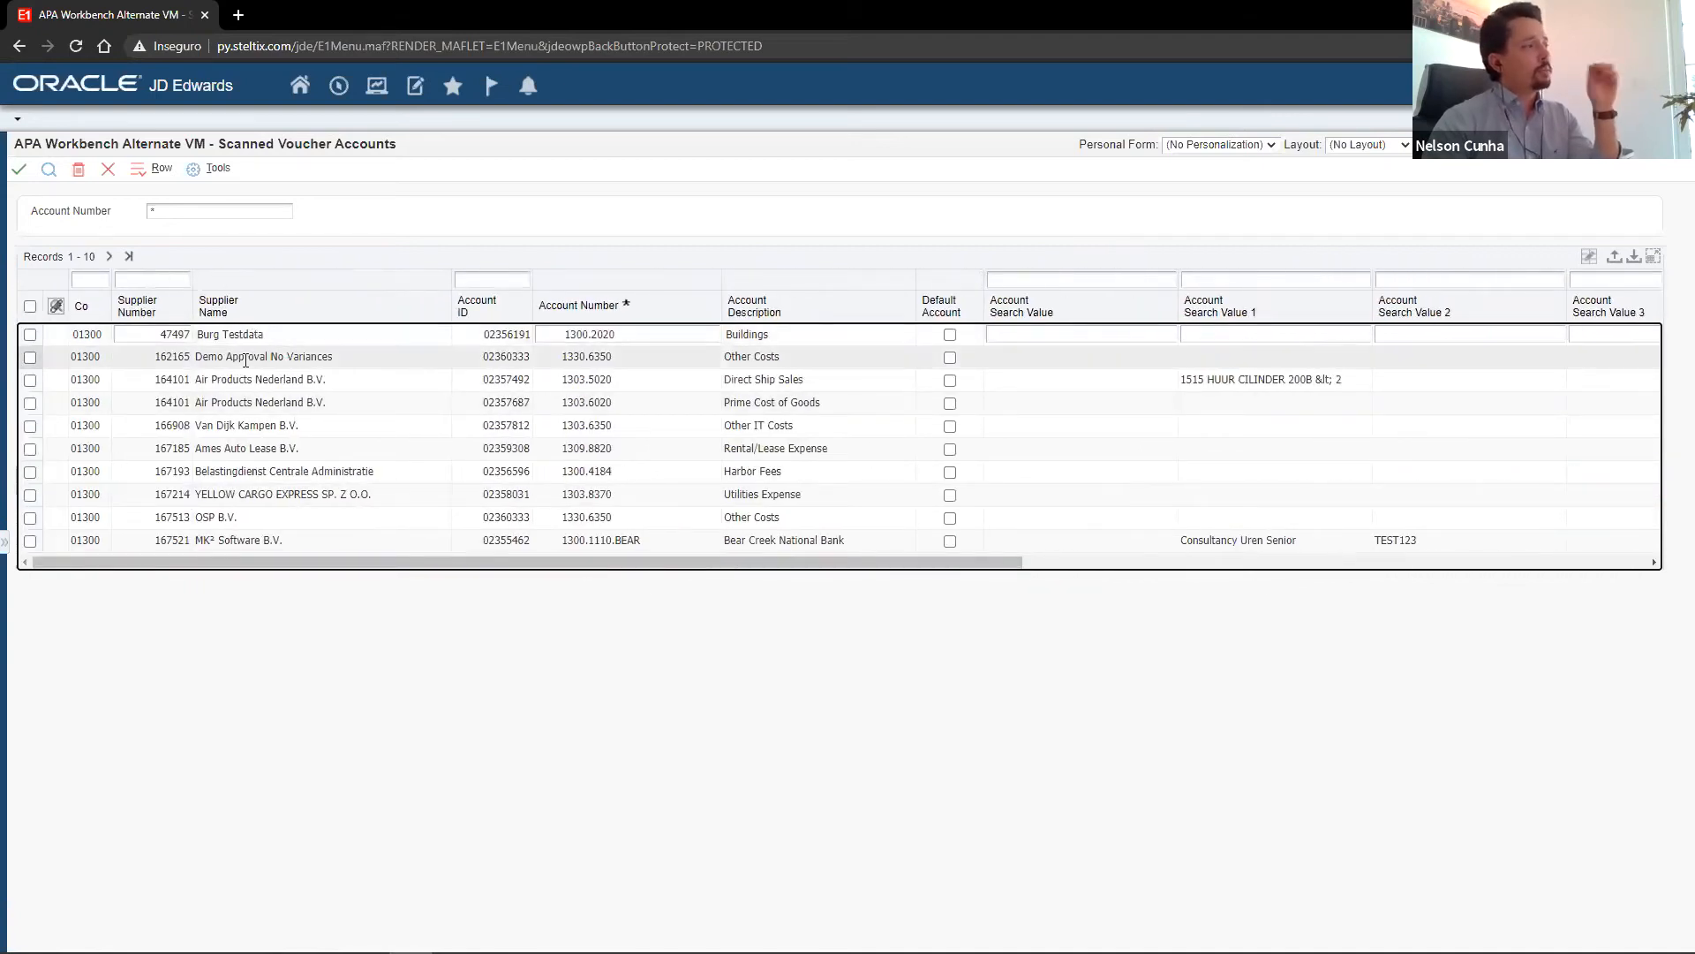
{"action": "left_click", "coordinate": [108, 168]}
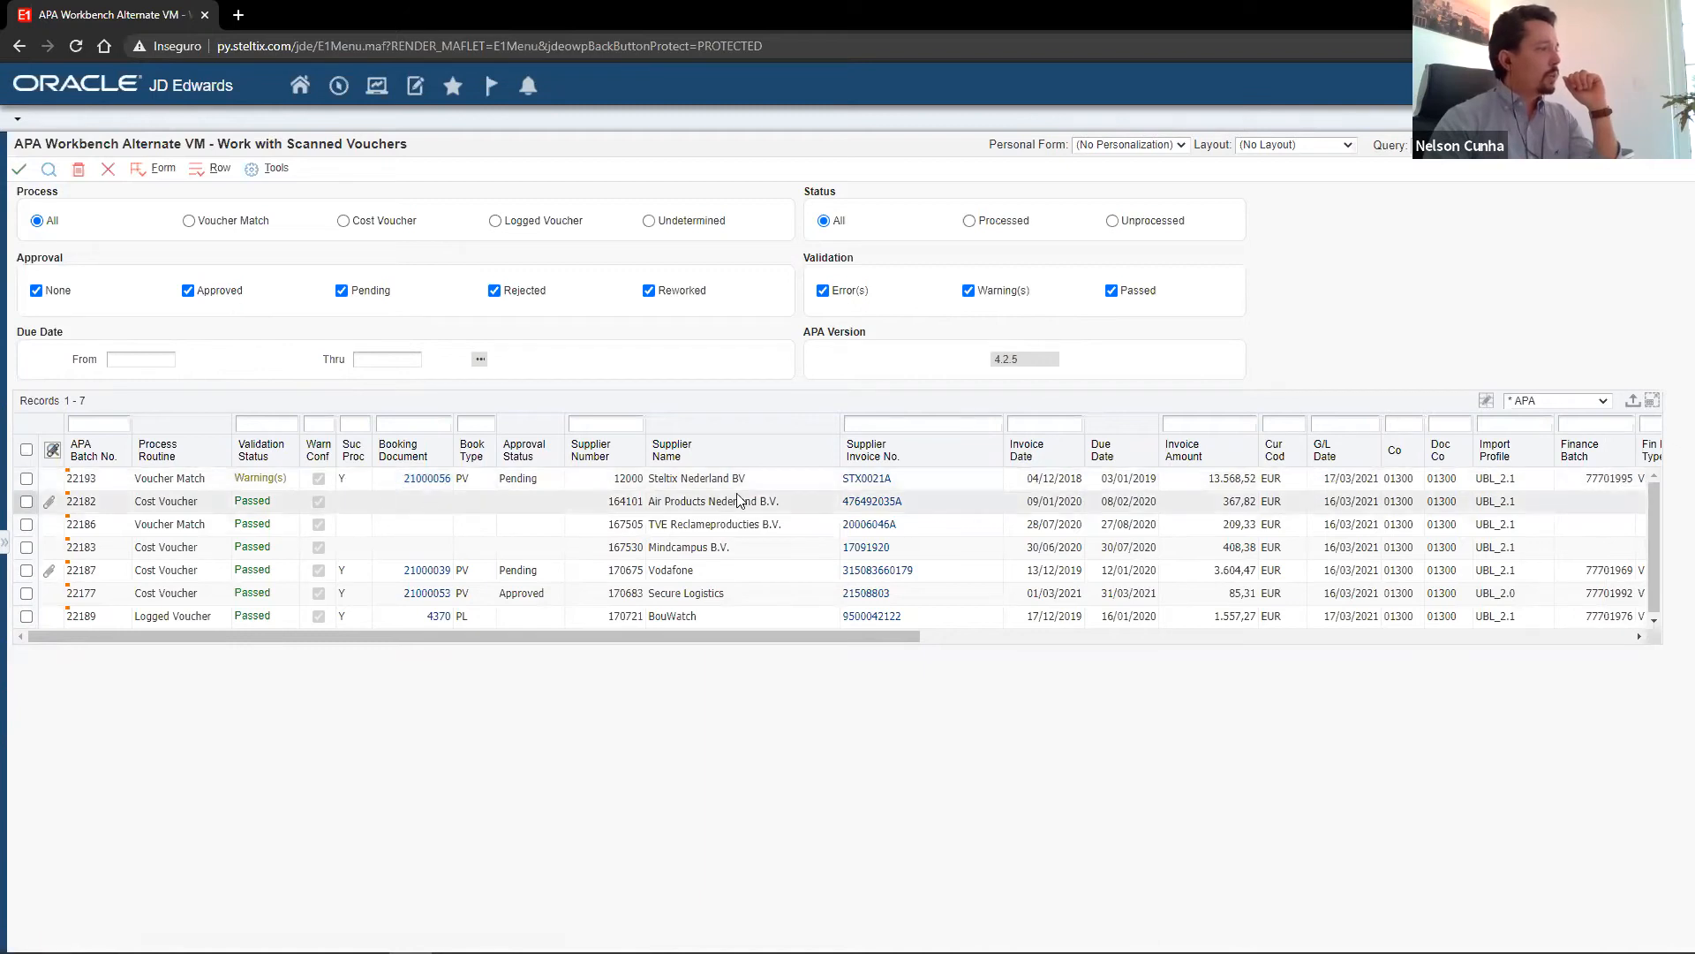
Register the Air Products Nederland B.V. voucher's line 1517 HUUR CILINDERS SPEC. GAS as a GL match search value, and return to the voucher list.
{"action": "left_click", "coordinate": [864, 504]}
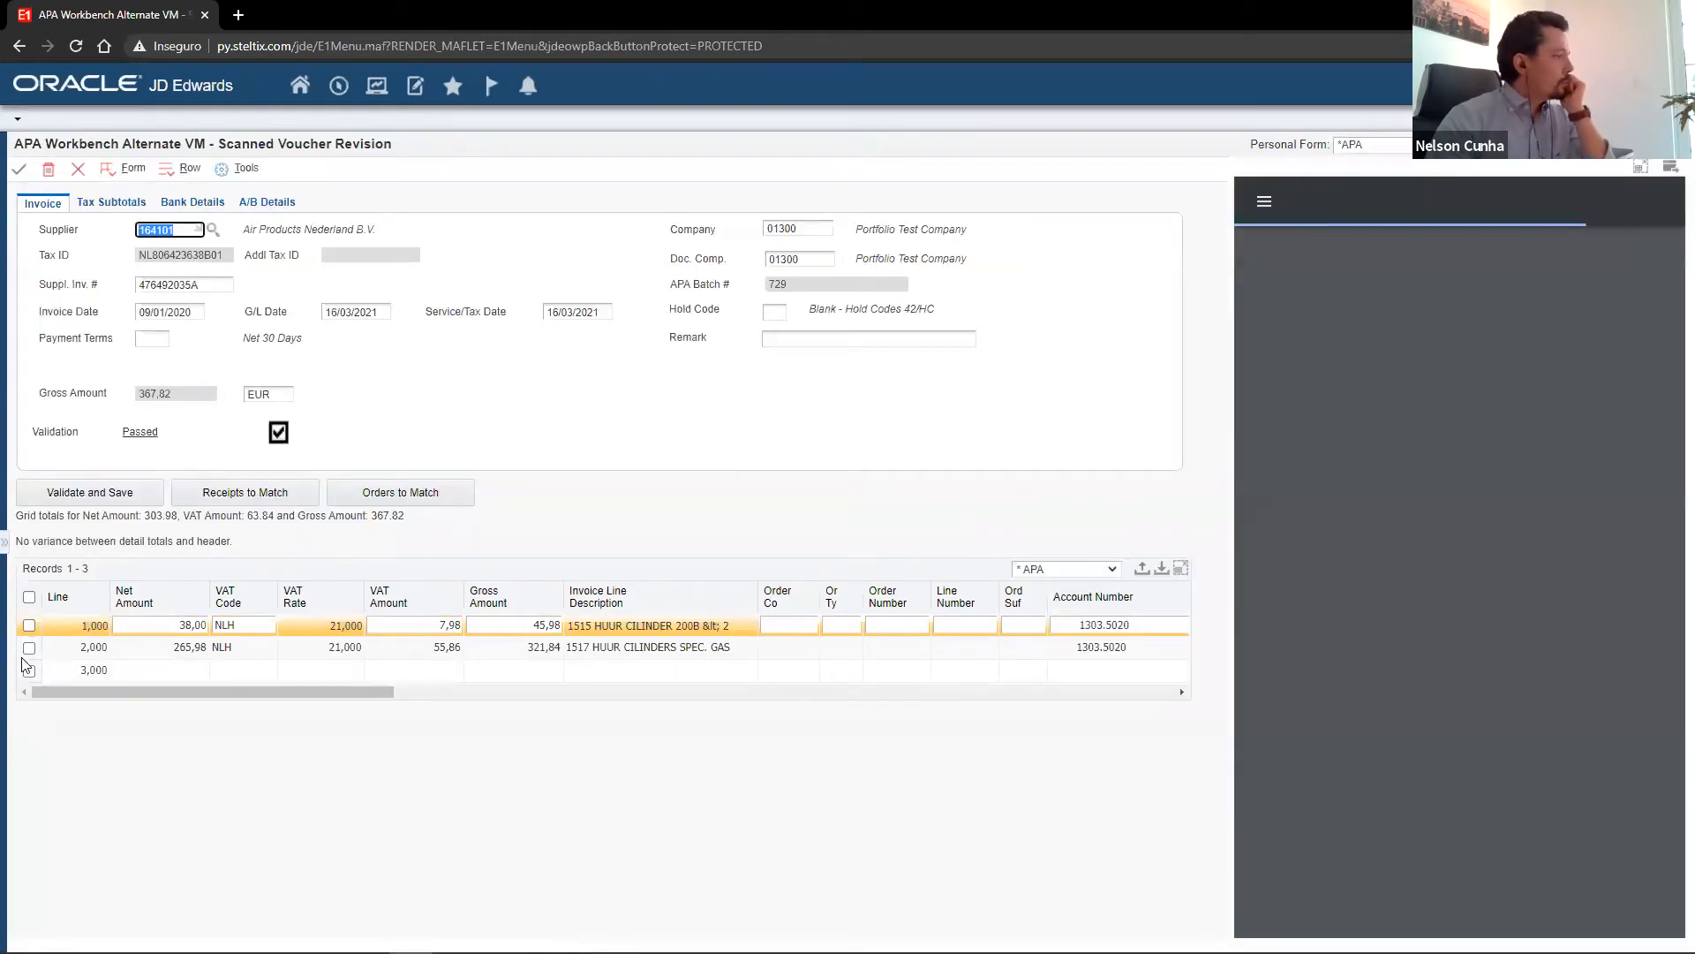
{"action": "left_click", "coordinate": [29, 649]}
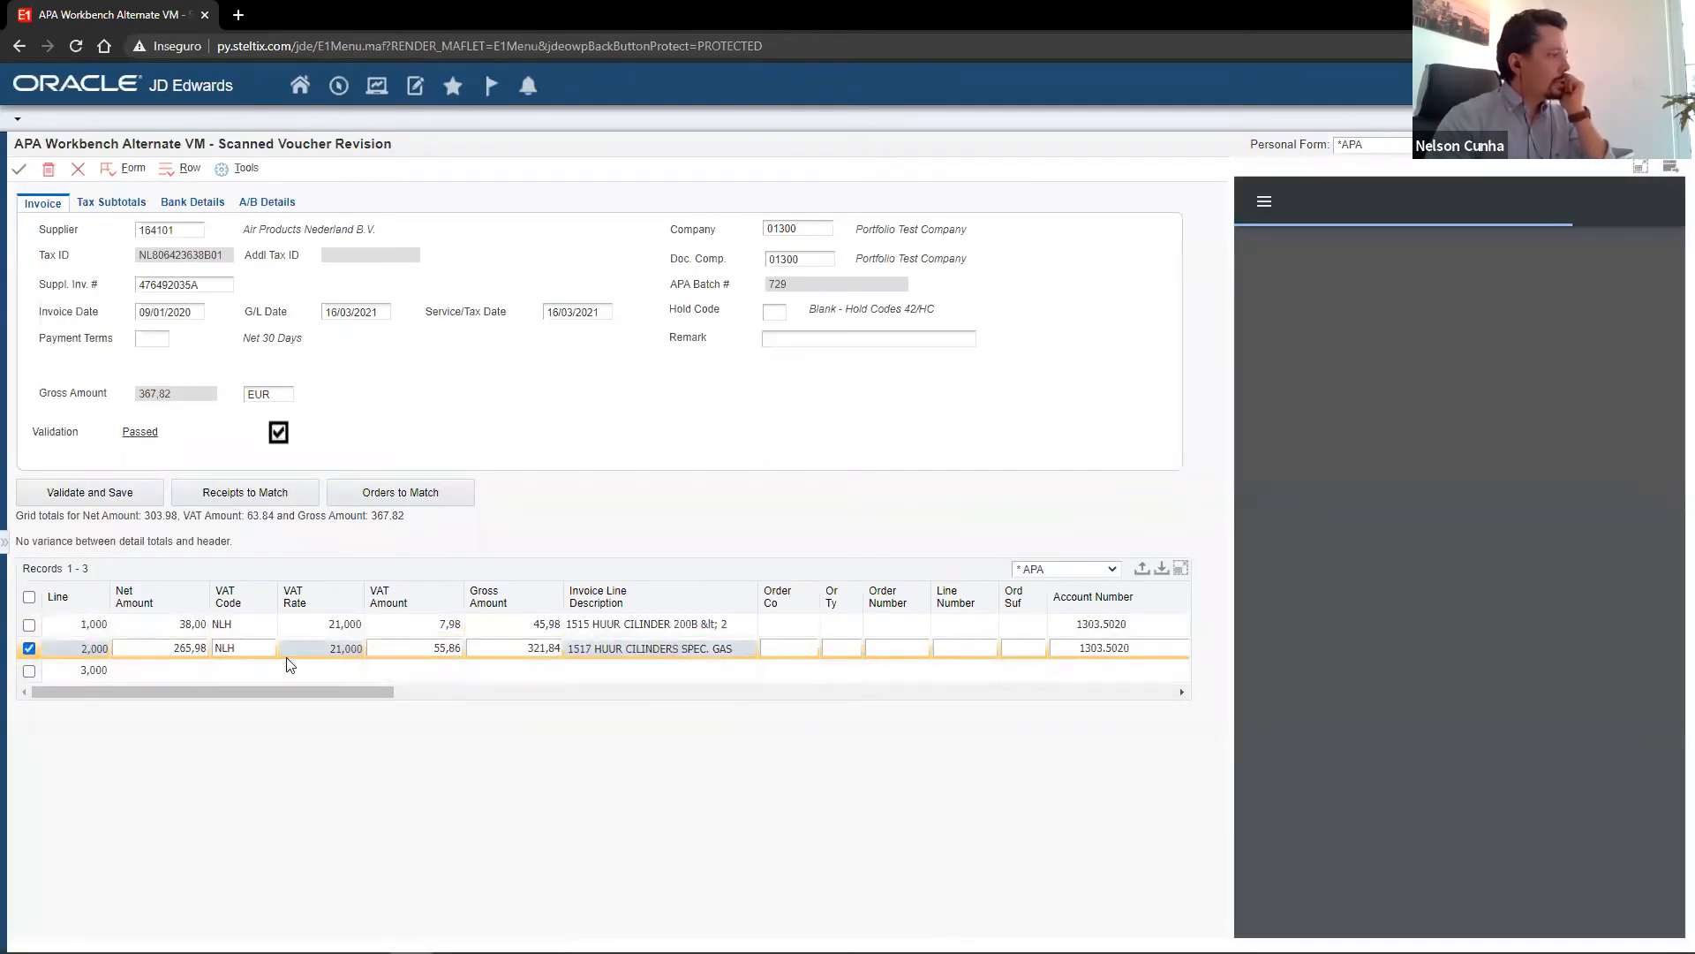
{"action": "left_click_drag", "start_coordinate": [327, 688], "coordinate": [460, 691]}
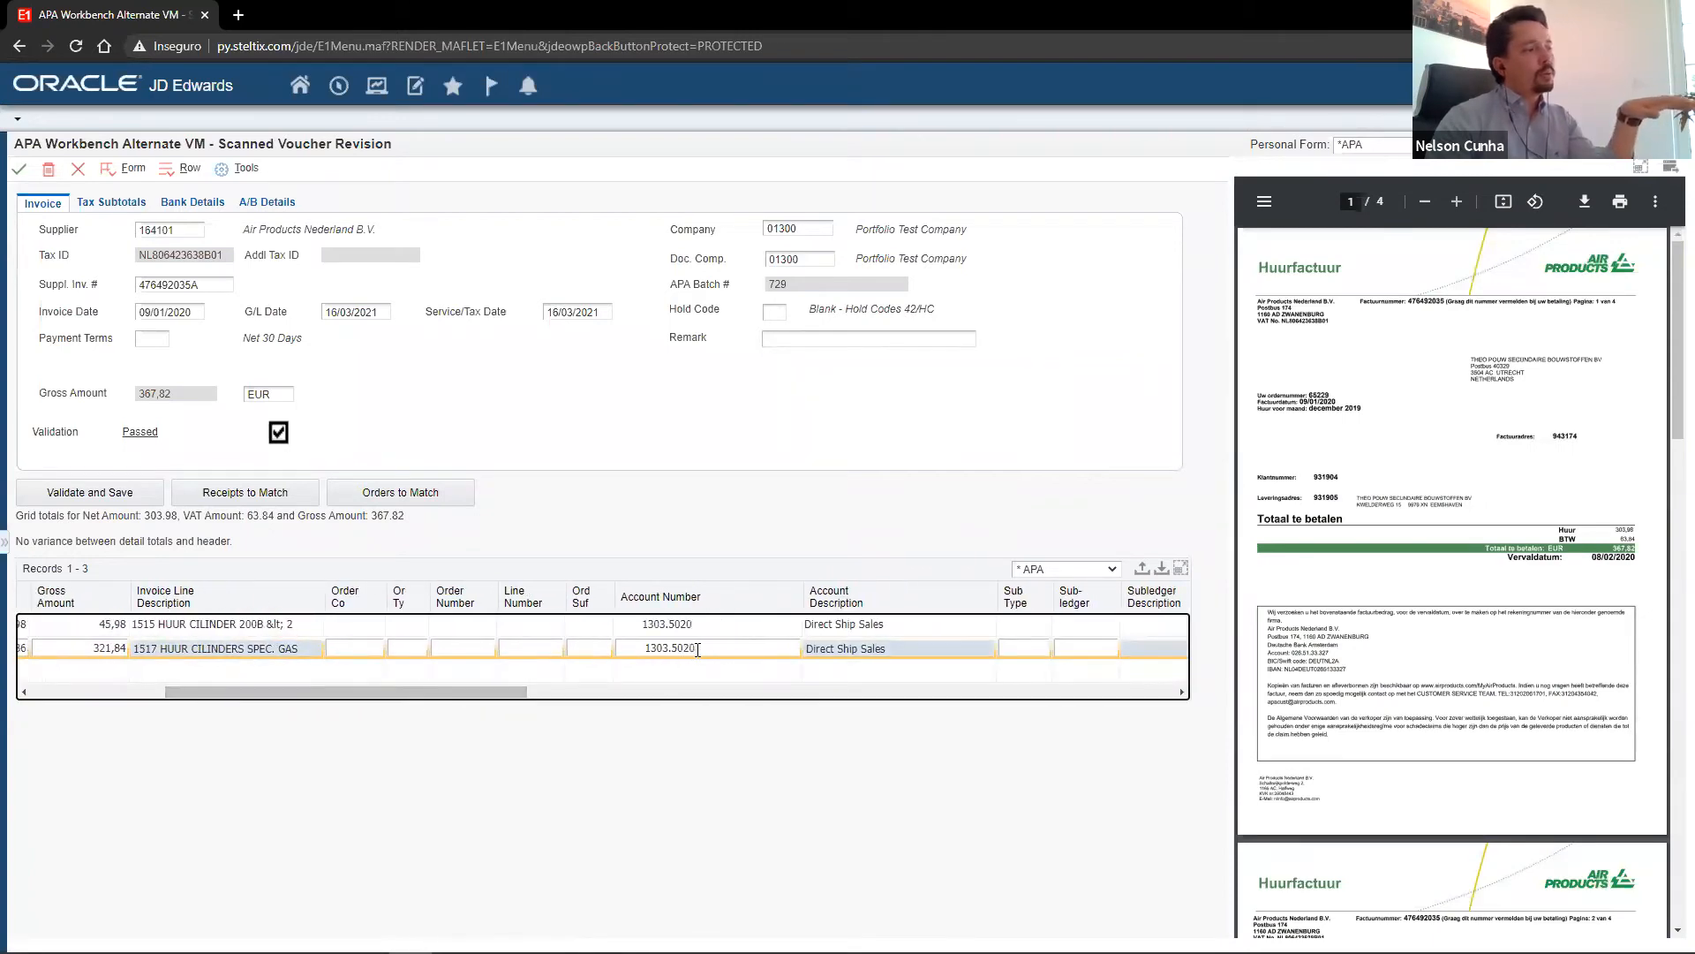
{"action": "right_click", "coordinate": [686, 652]}
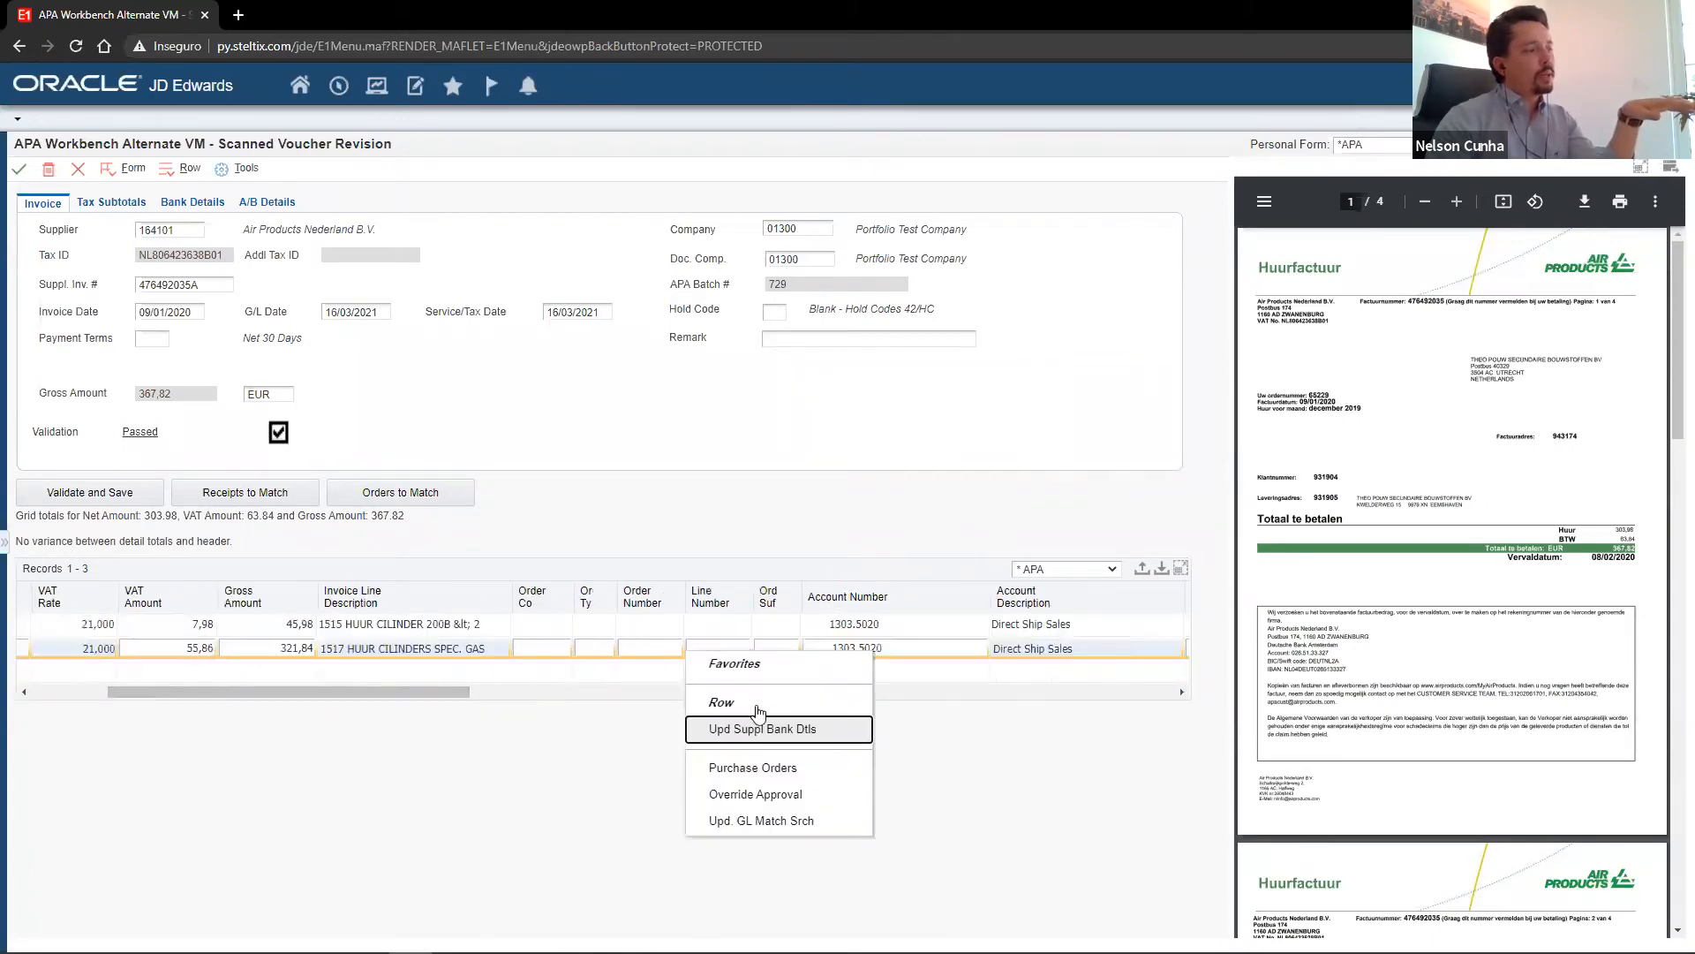
{"action": "left_click", "coordinate": [771, 830]}
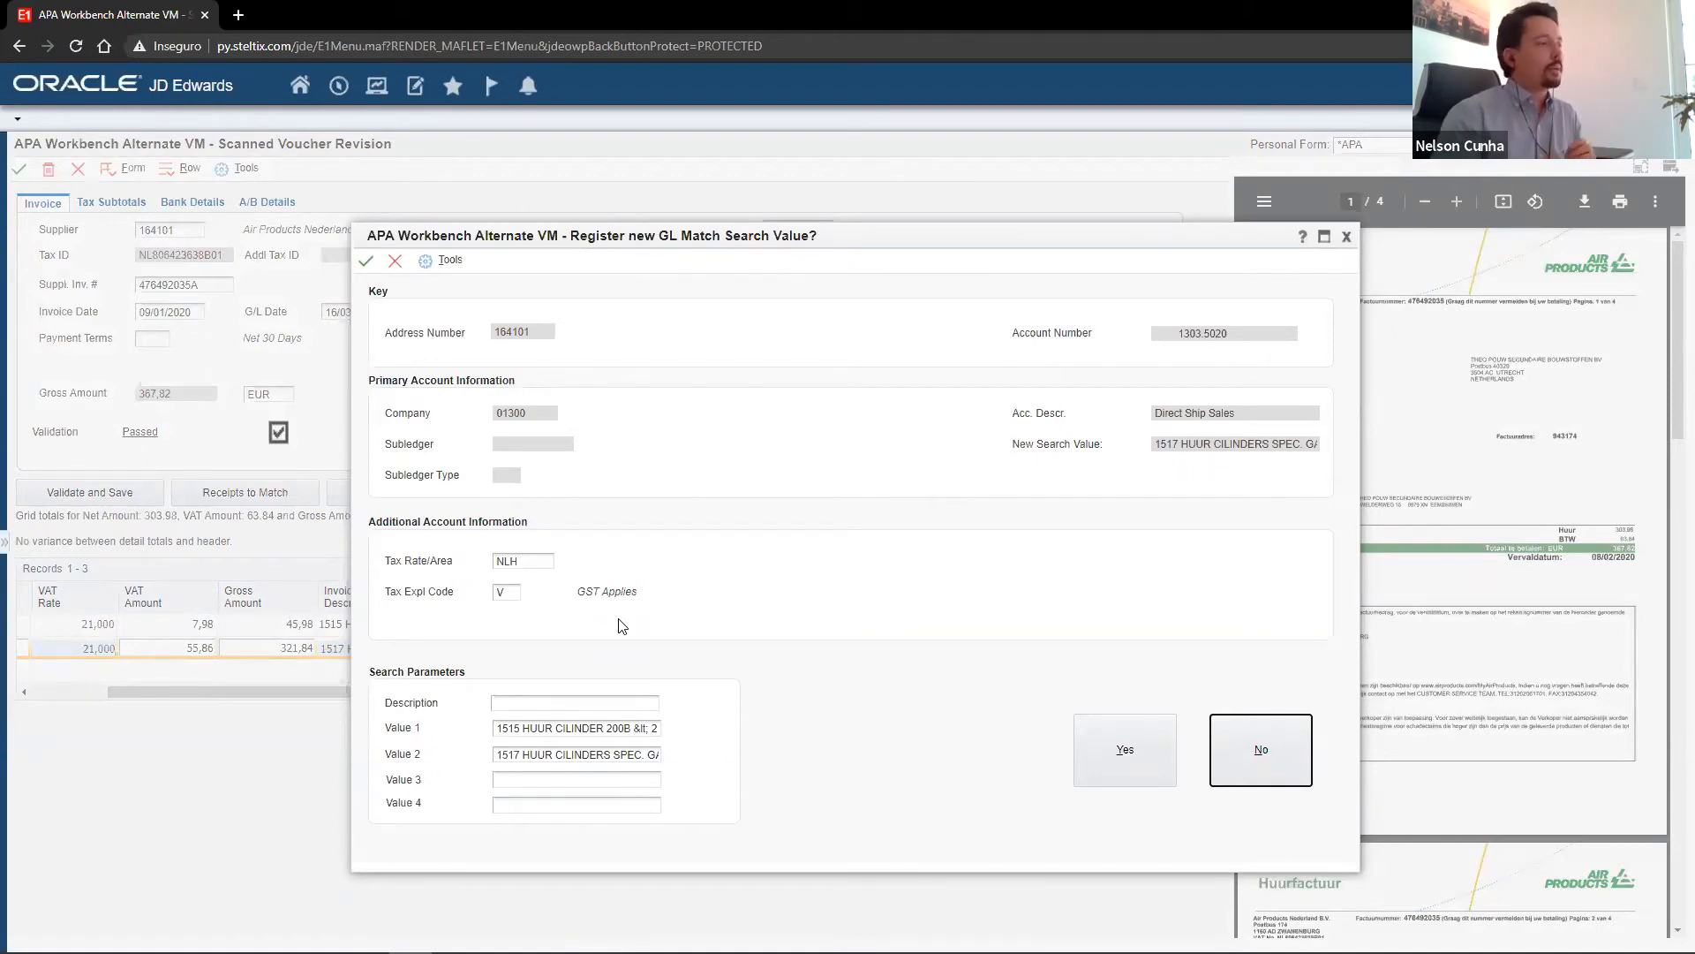
{"action": "left_click", "coordinate": [1108, 773]}
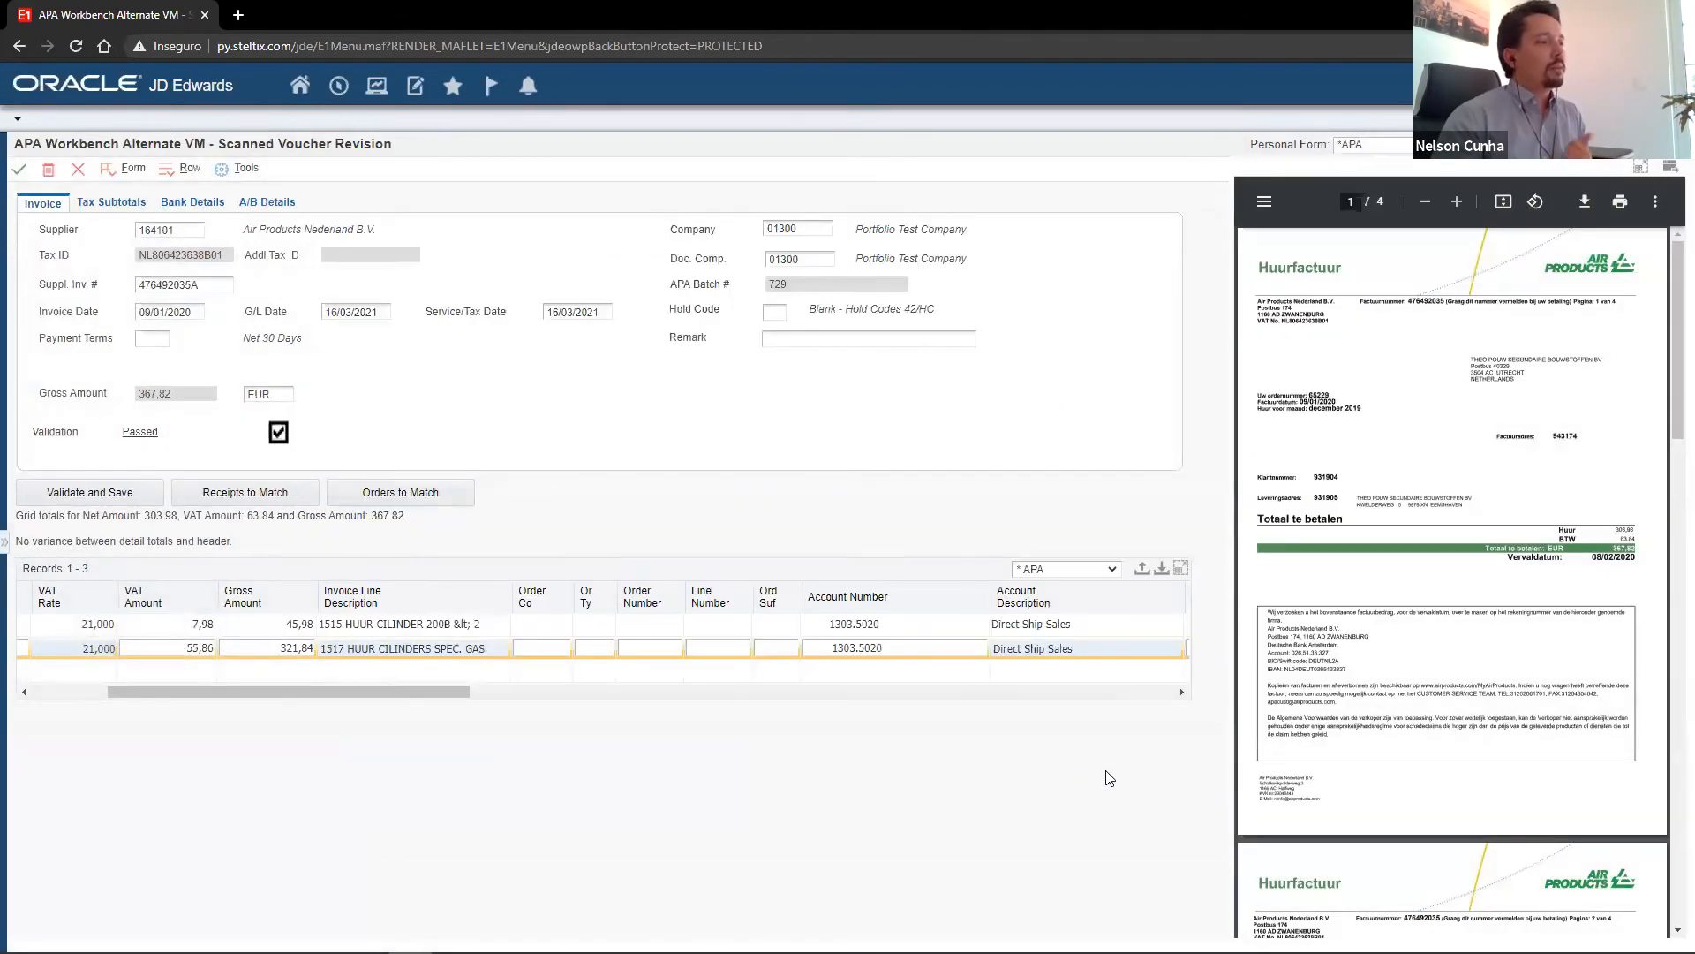
{"action": "left_click", "coordinate": [78, 173]}
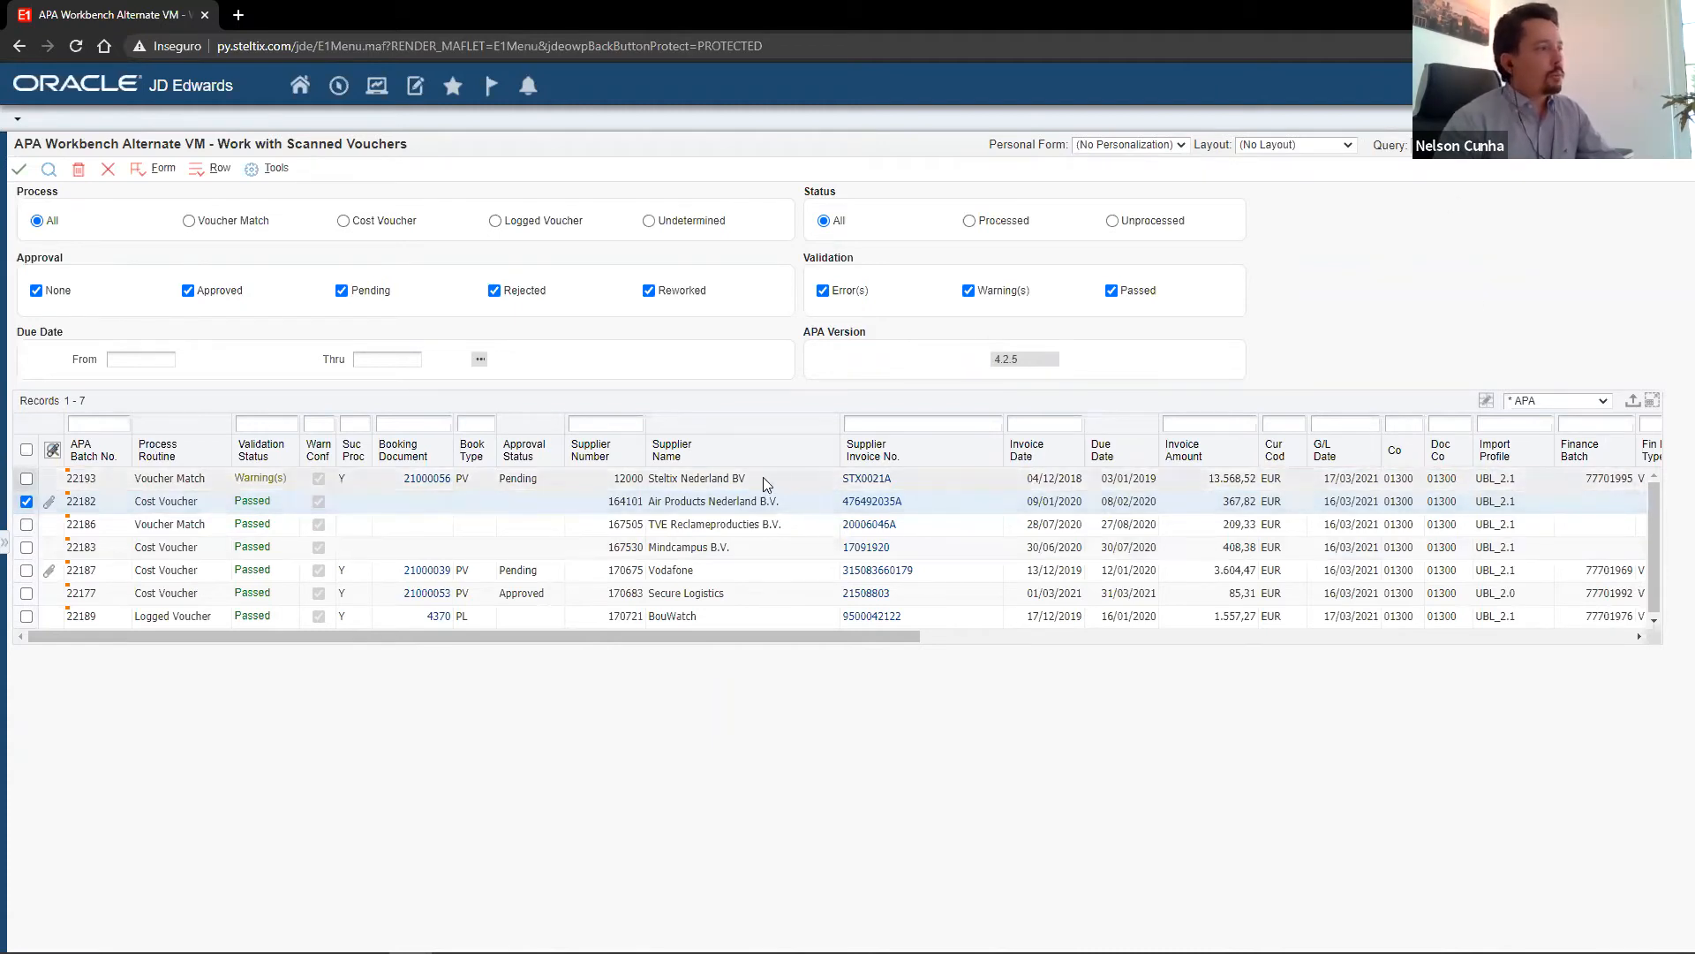
Sign out of the current session, confirming that open applications close, and sign in with the approver's user ID and password.
{"action": "left_click", "coordinate": [1589, 85]}
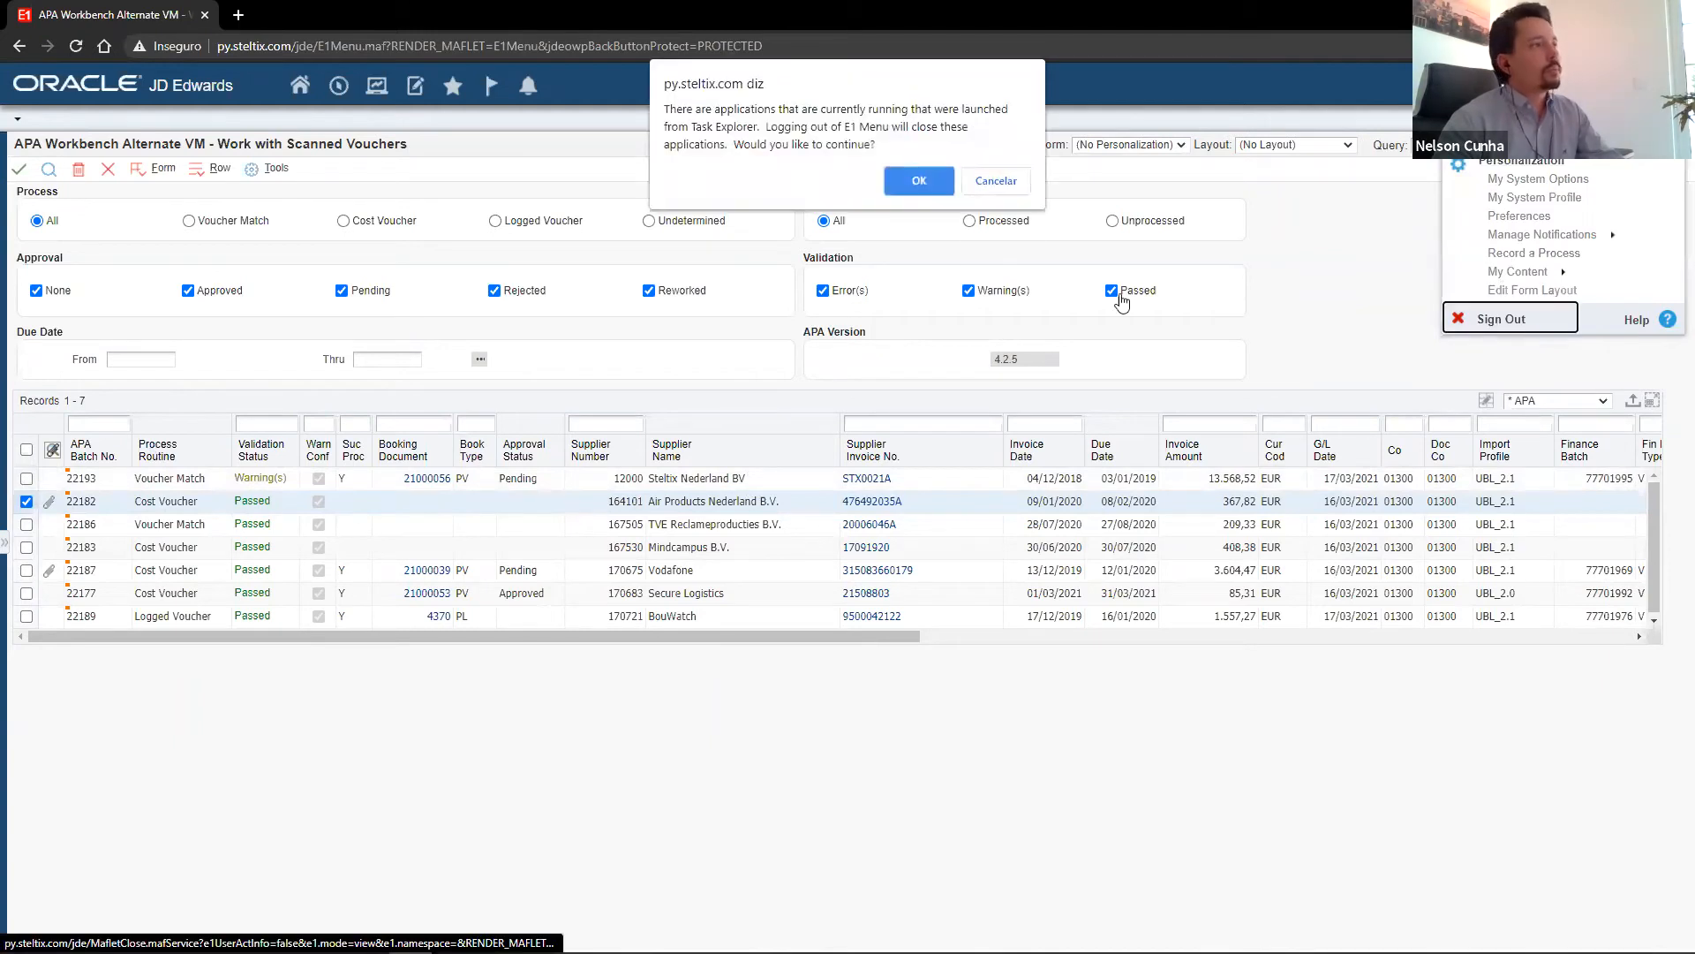
{"action": "left_click", "coordinate": [924, 177]}
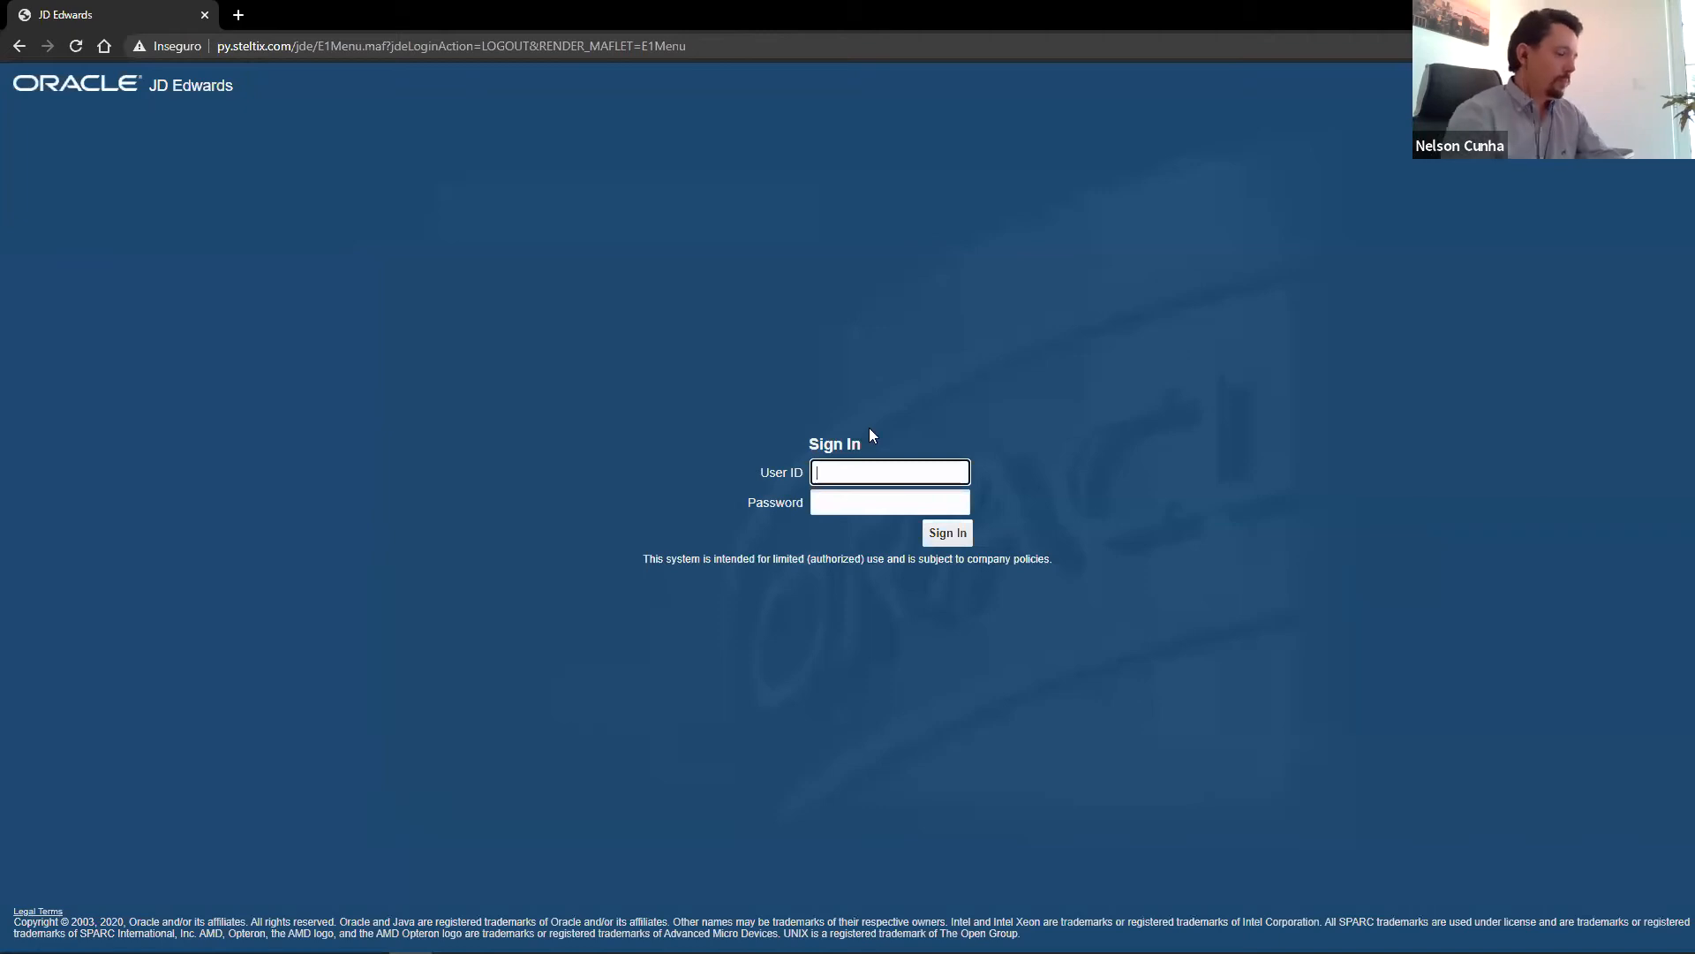
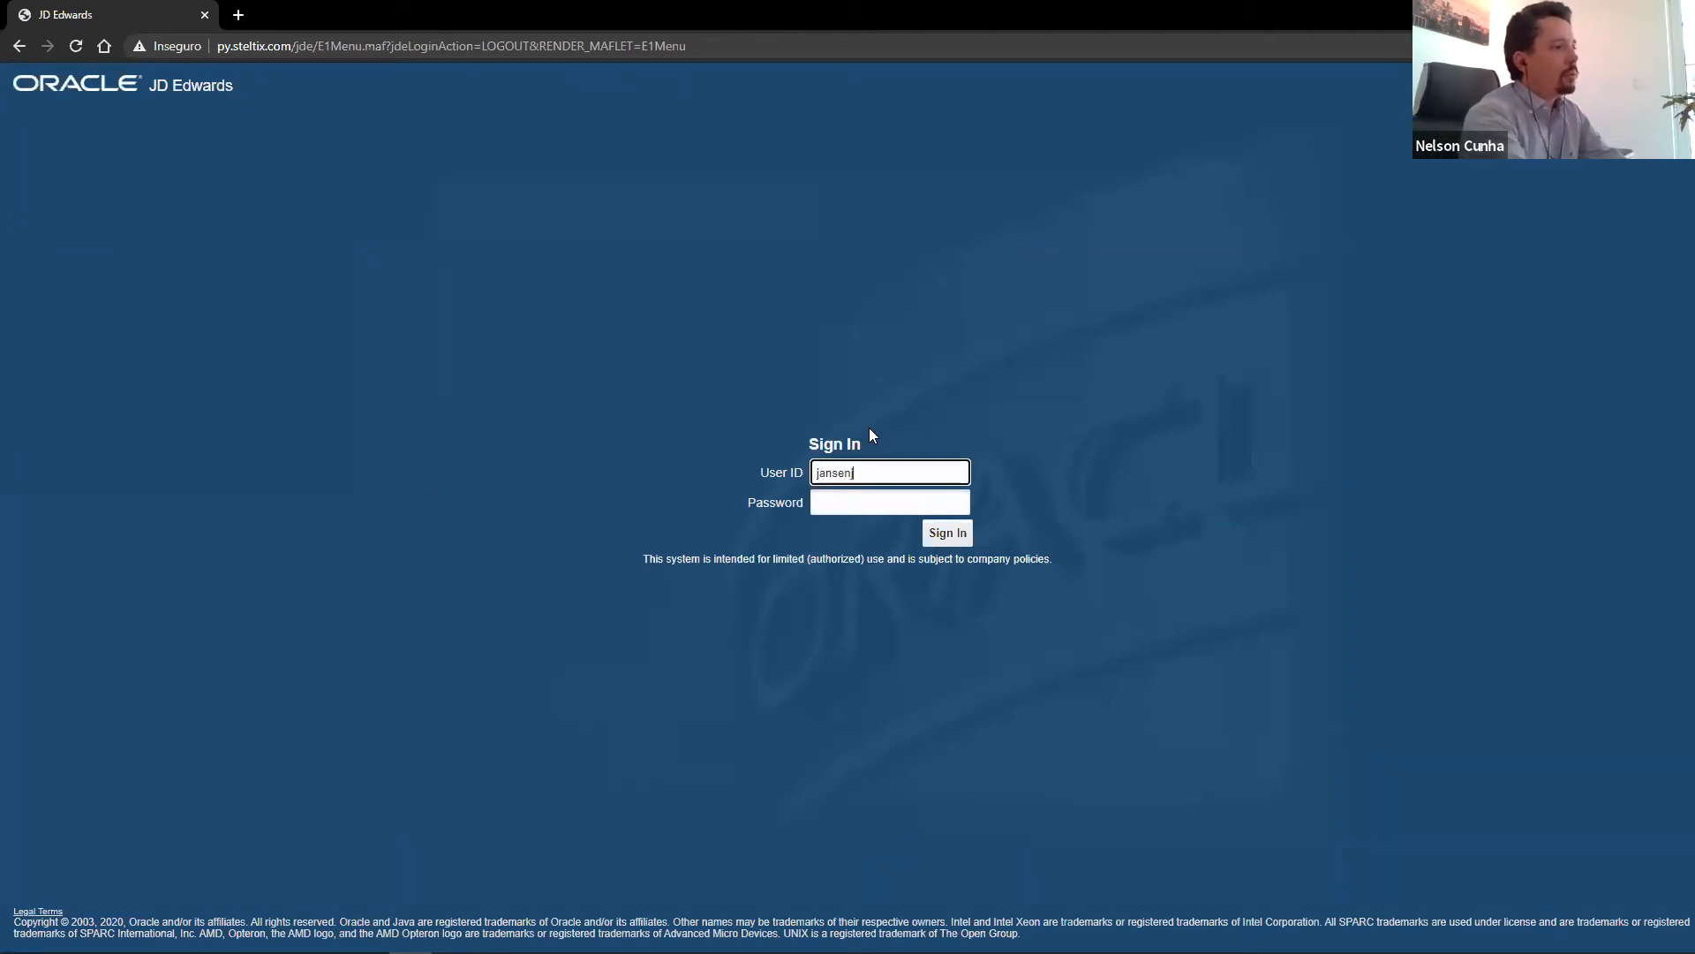
{"action": "key", "text": "Tab"}
{"action": "type", "text": "••••••"}
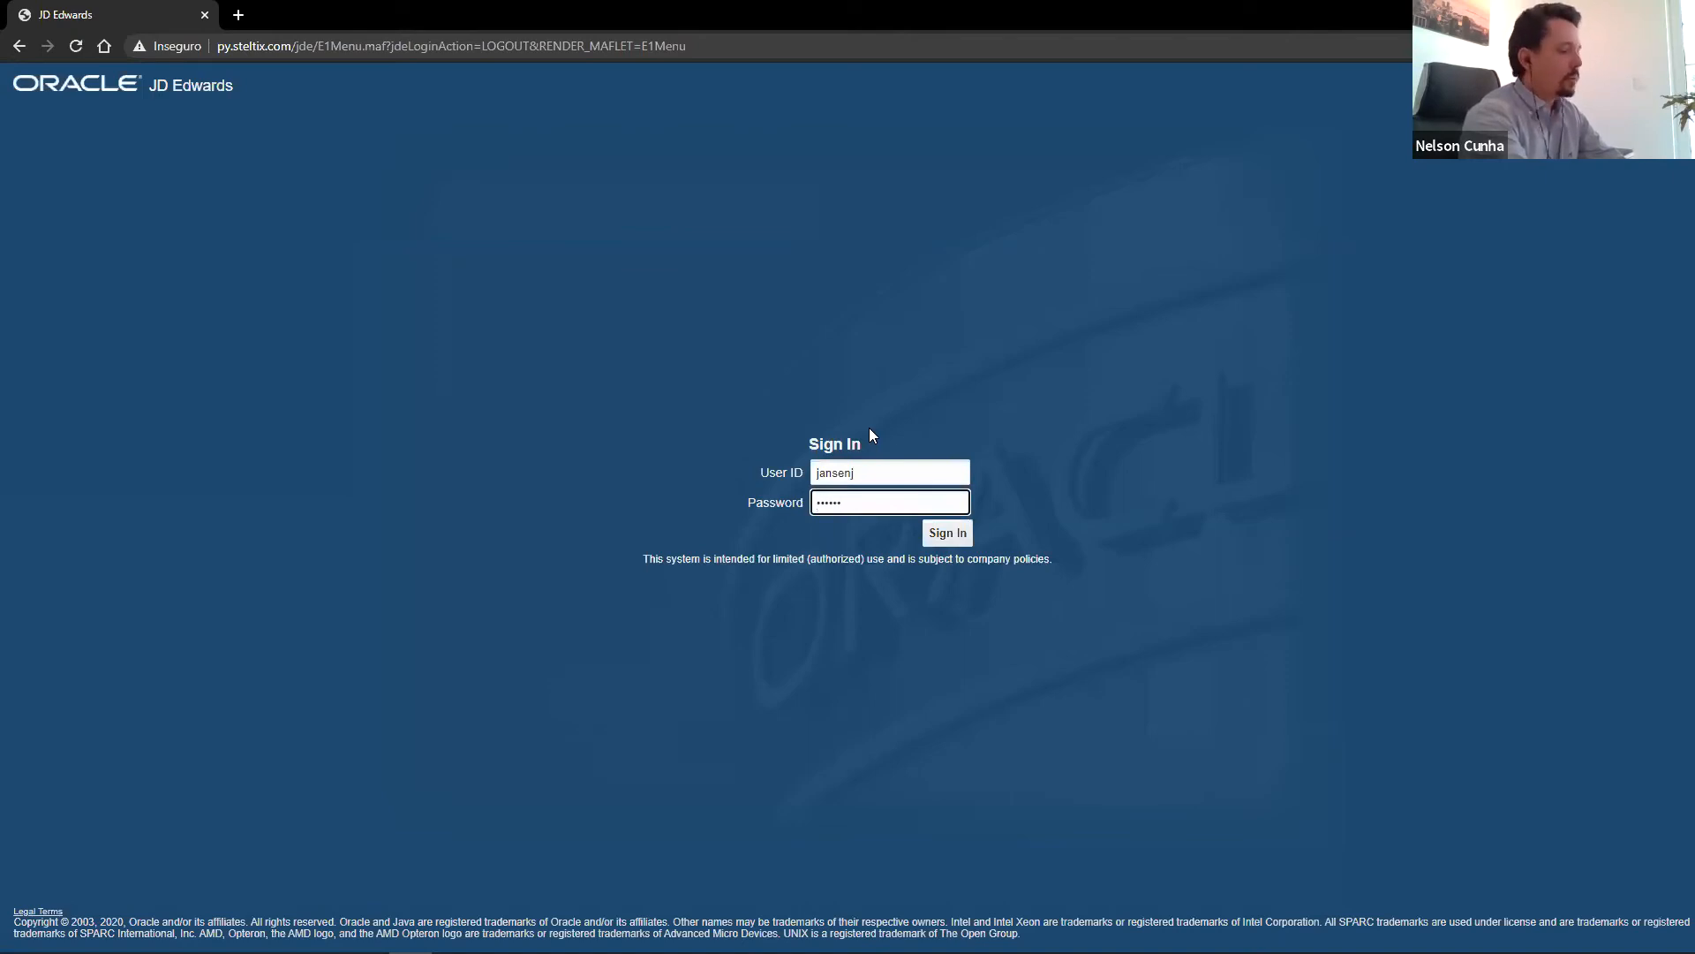
{"action": "type", "text": "••"}
{"action": "key", "text": "Return"}
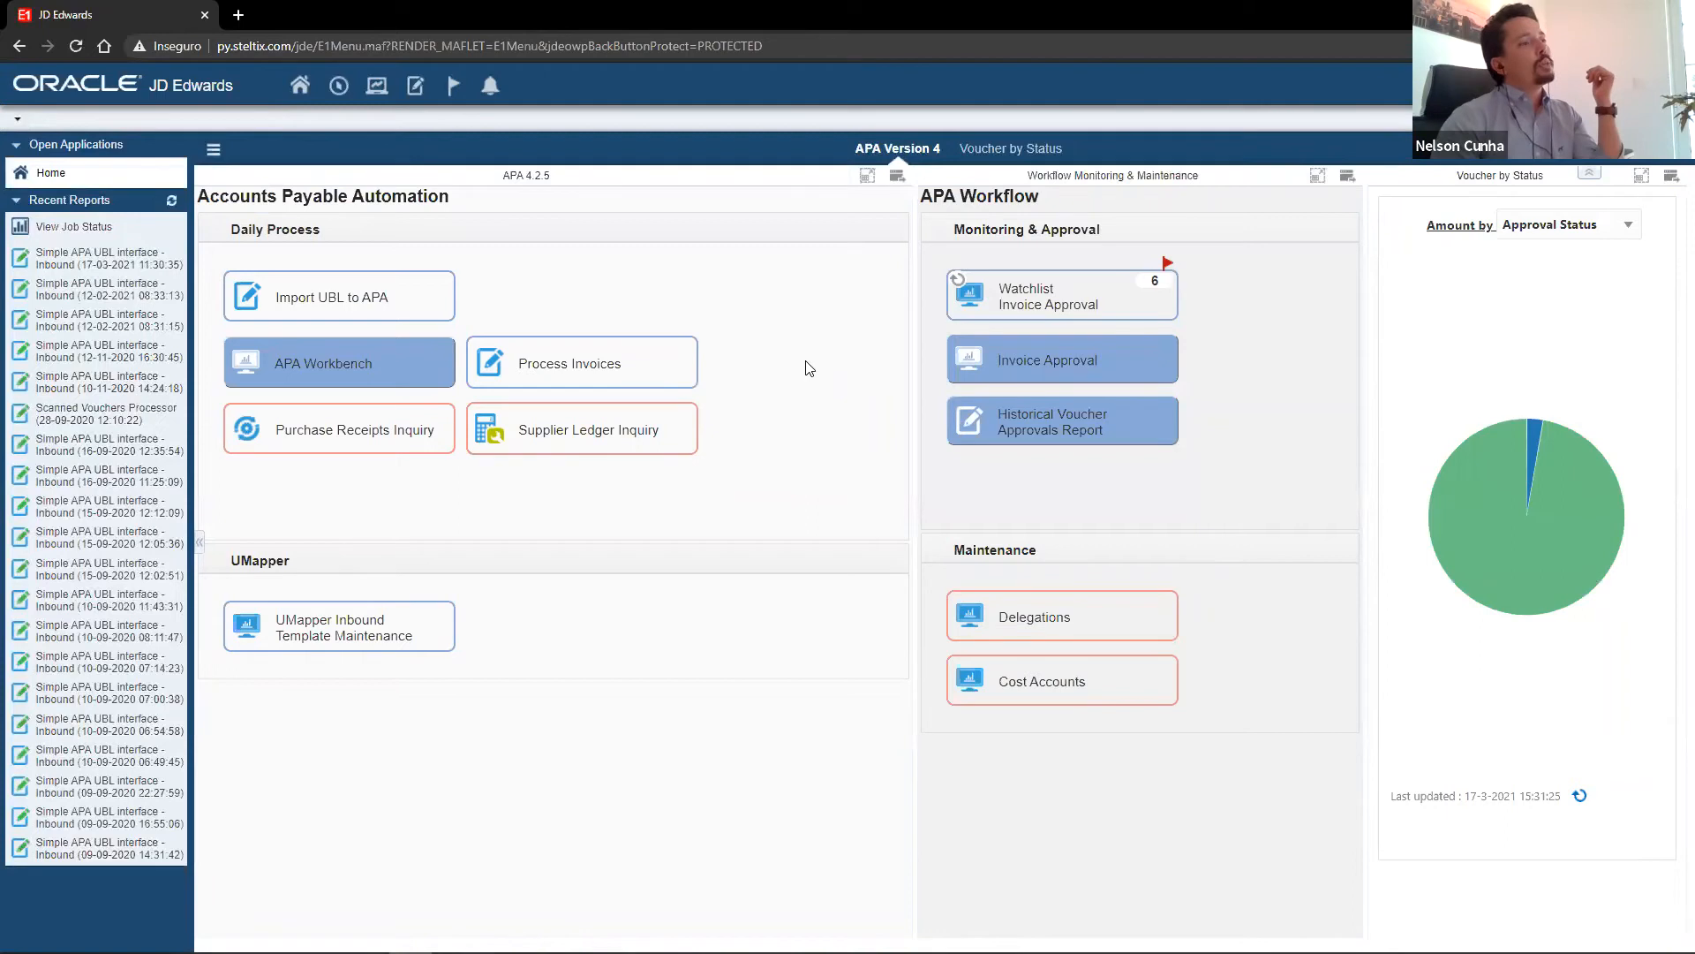
Open the Invoice Approval work center and open the Steltix Nederland BV voucher with invoice STX0021A for approval.
{"action": "left_click", "coordinate": [985, 369]}
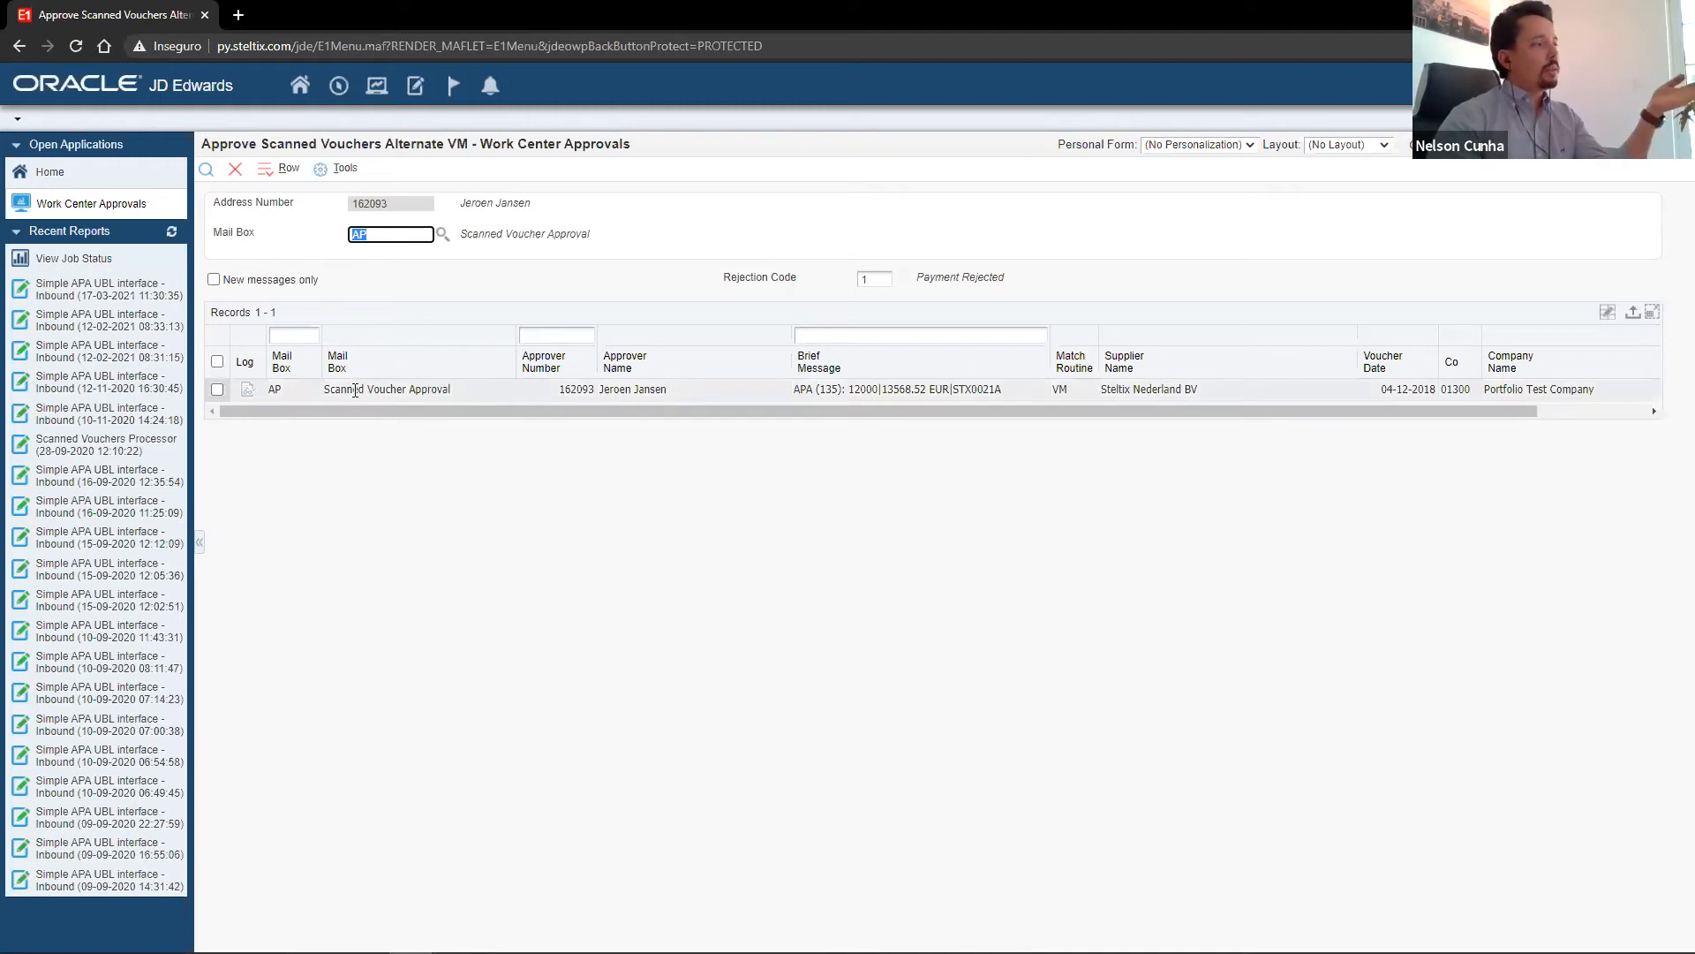
{"action": "left_click", "coordinate": [216, 390]}
{"action": "right_click", "coordinate": [216, 391]}
{"action": "left_click", "coordinate": [278, 471]}
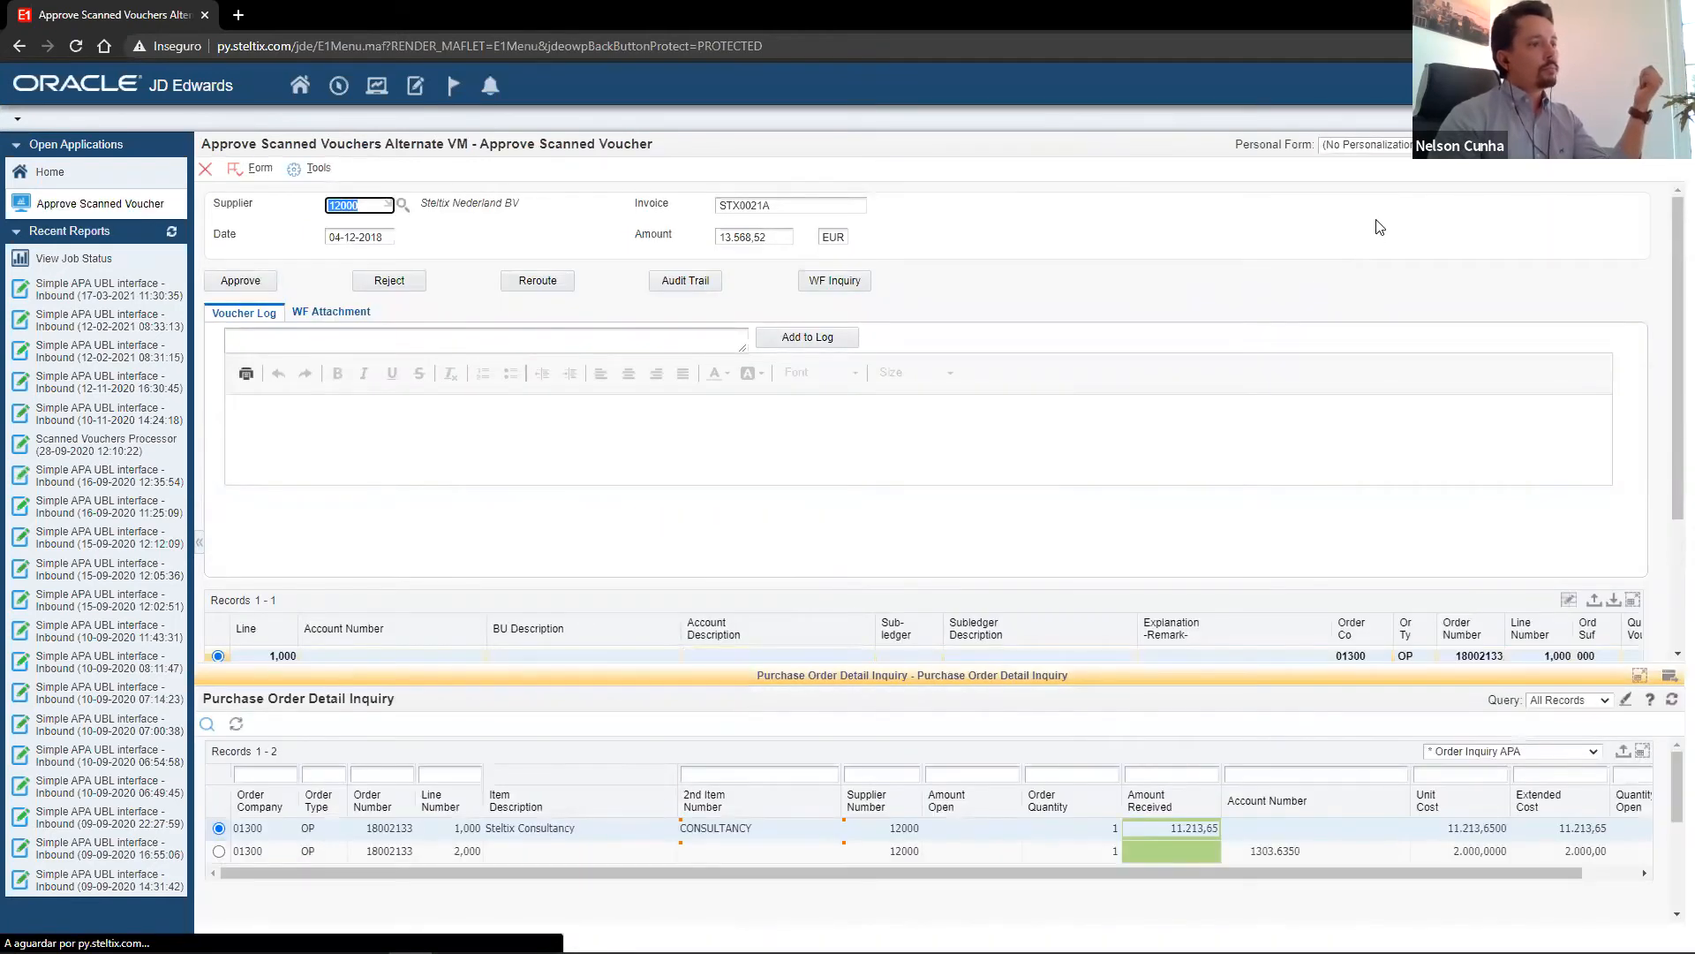
Review the voucher line's matched quantity, net, VAT and gross amounts in full screen, and hide the side menu to compare the invoice document.
{"action": "scroll", "coordinate": [655, 562], "scroll_direction": "down", "scroll_amount": 1}
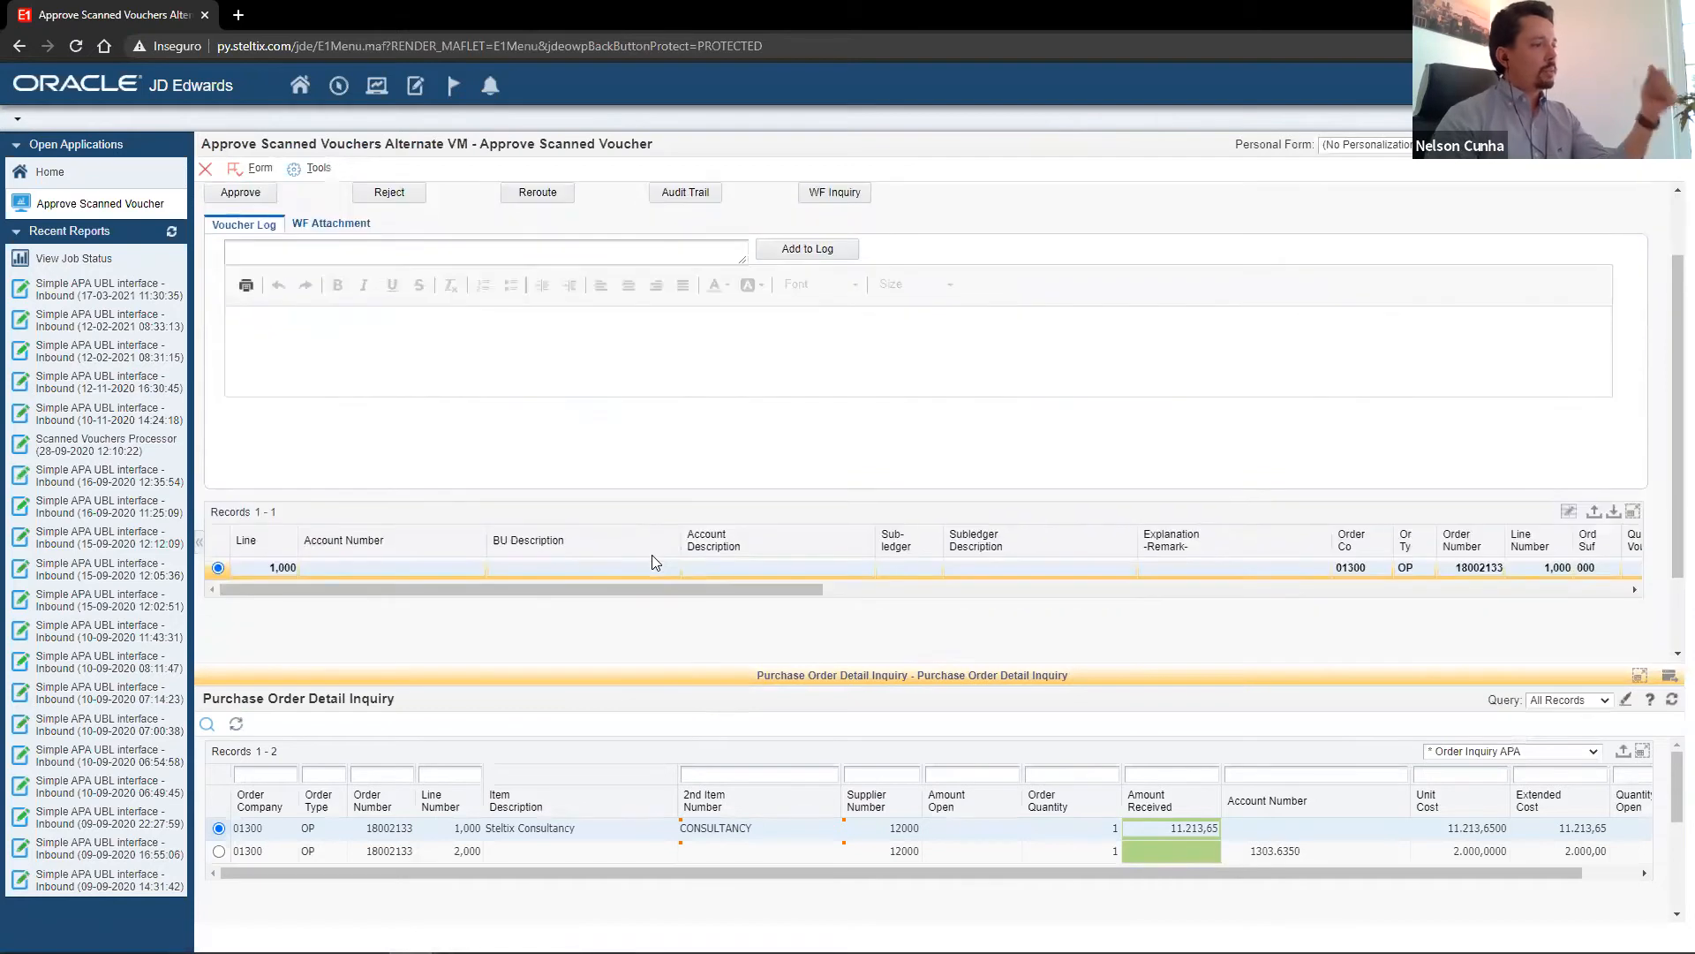
{"action": "key", "text": "F11"}
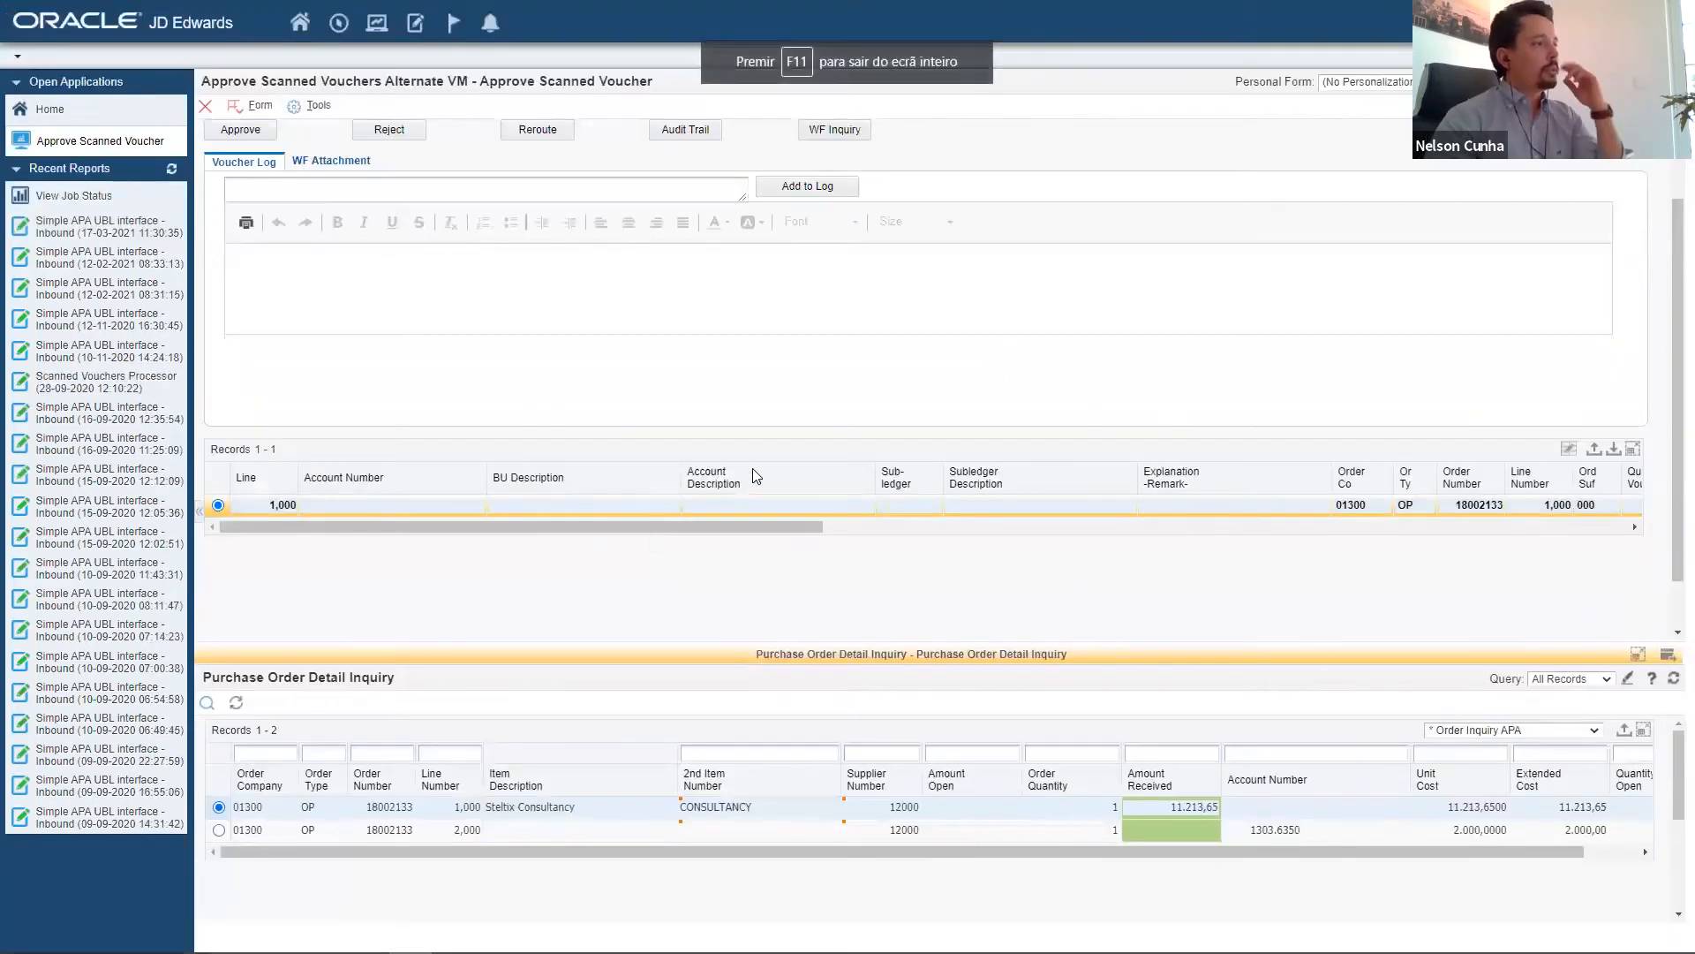
{"action": "left_click_drag", "start_coordinate": [648, 529], "coordinate": [1161, 543]}
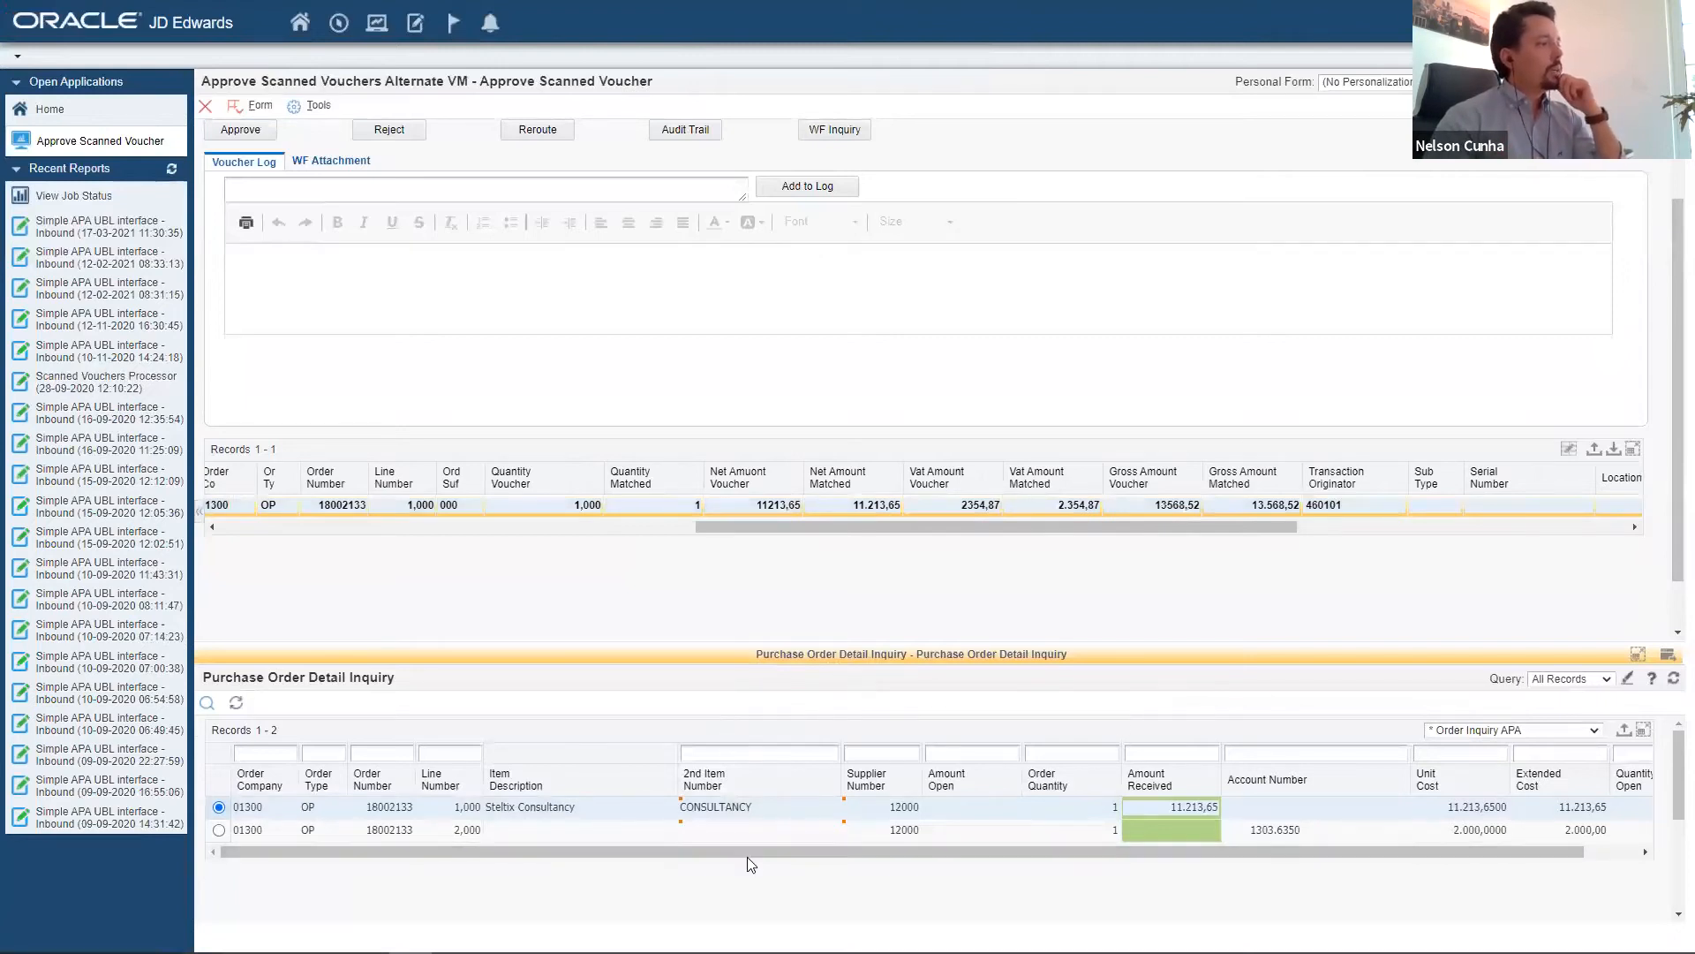
{"action": "left_click", "coordinate": [200, 512]}
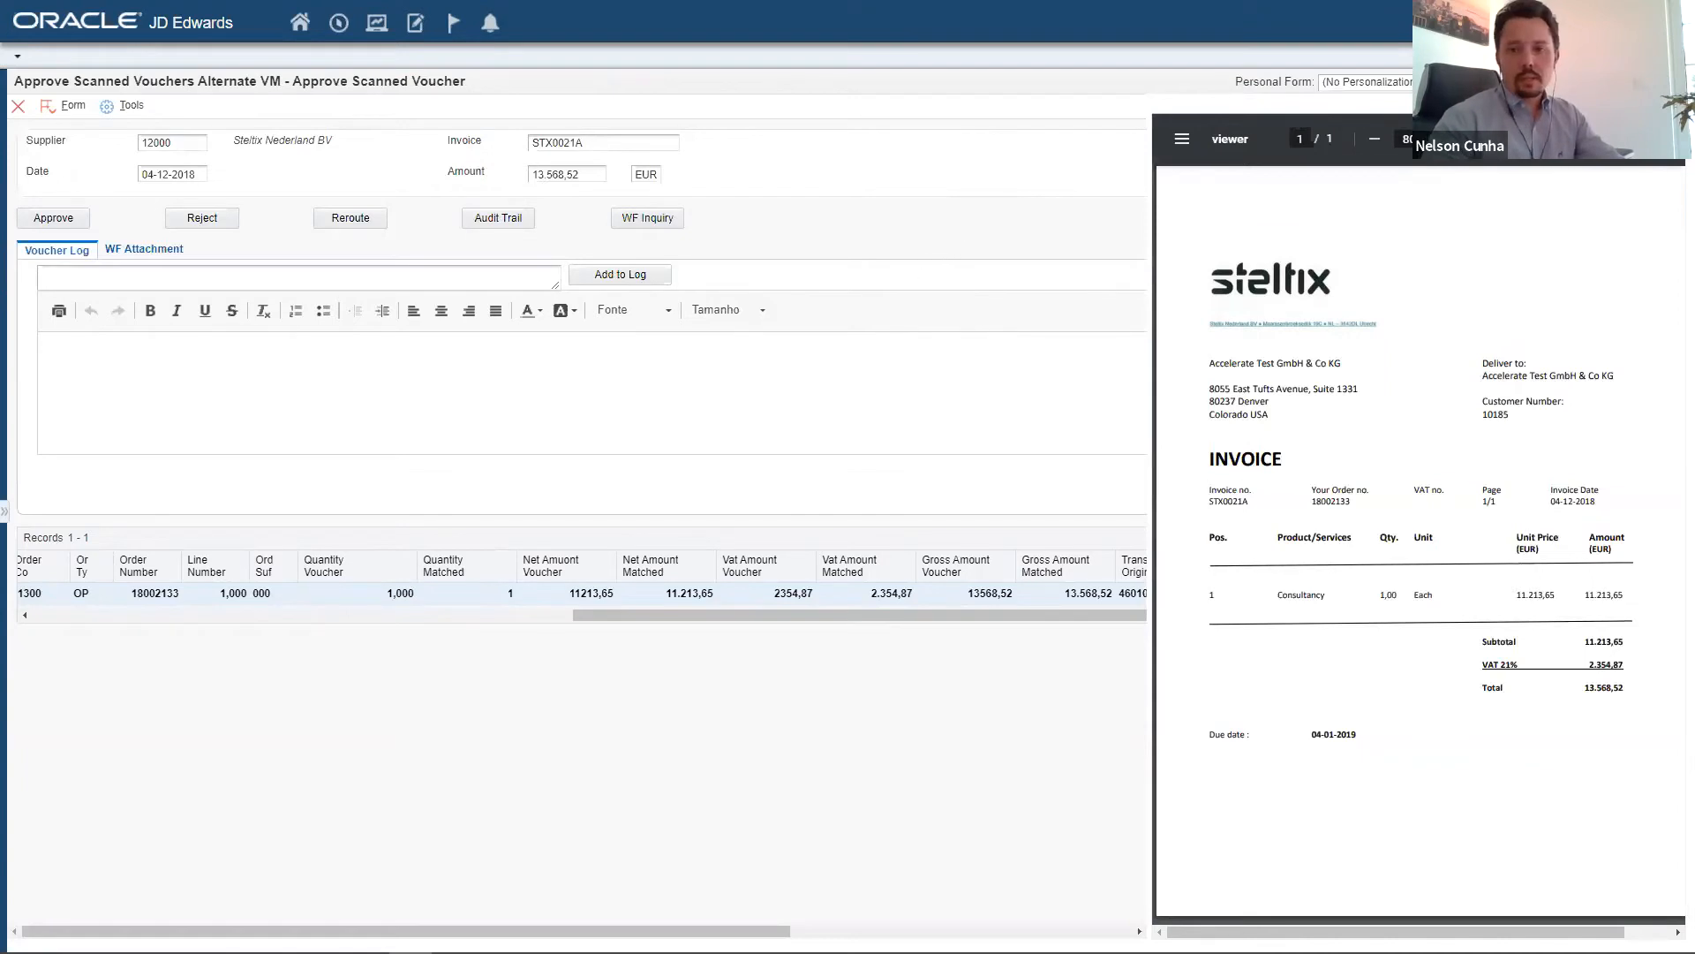
{"action": "key", "text": "alt+Tab"}
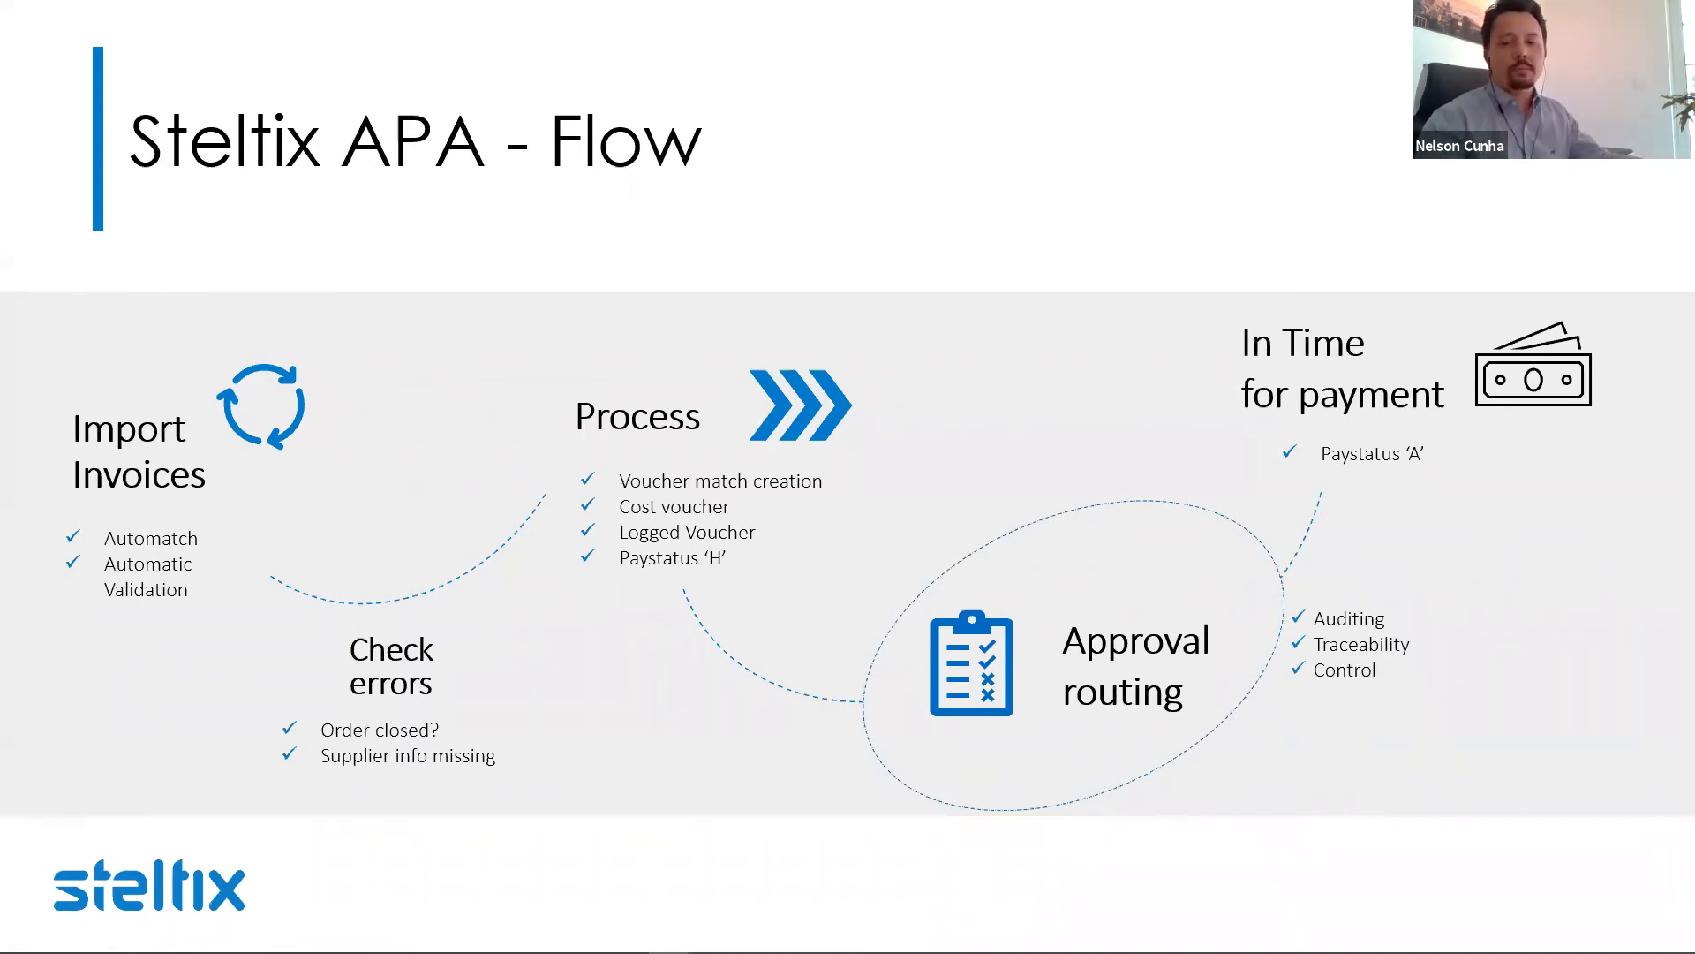
{"action": "key", "text": "Right"}
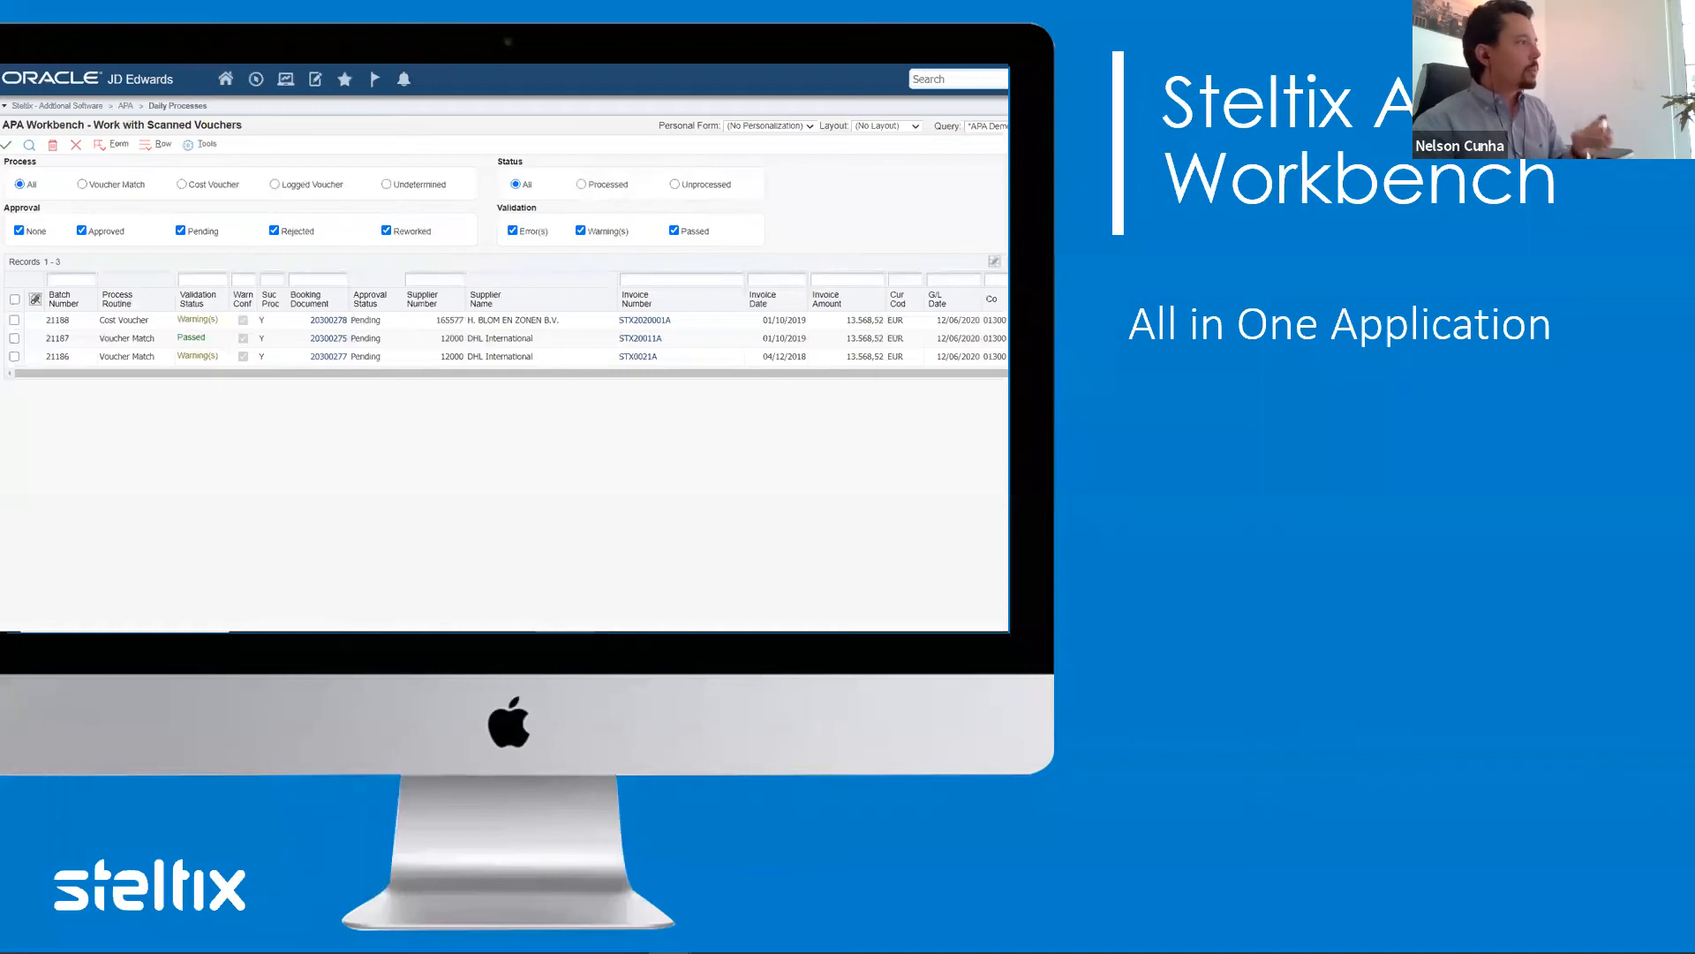
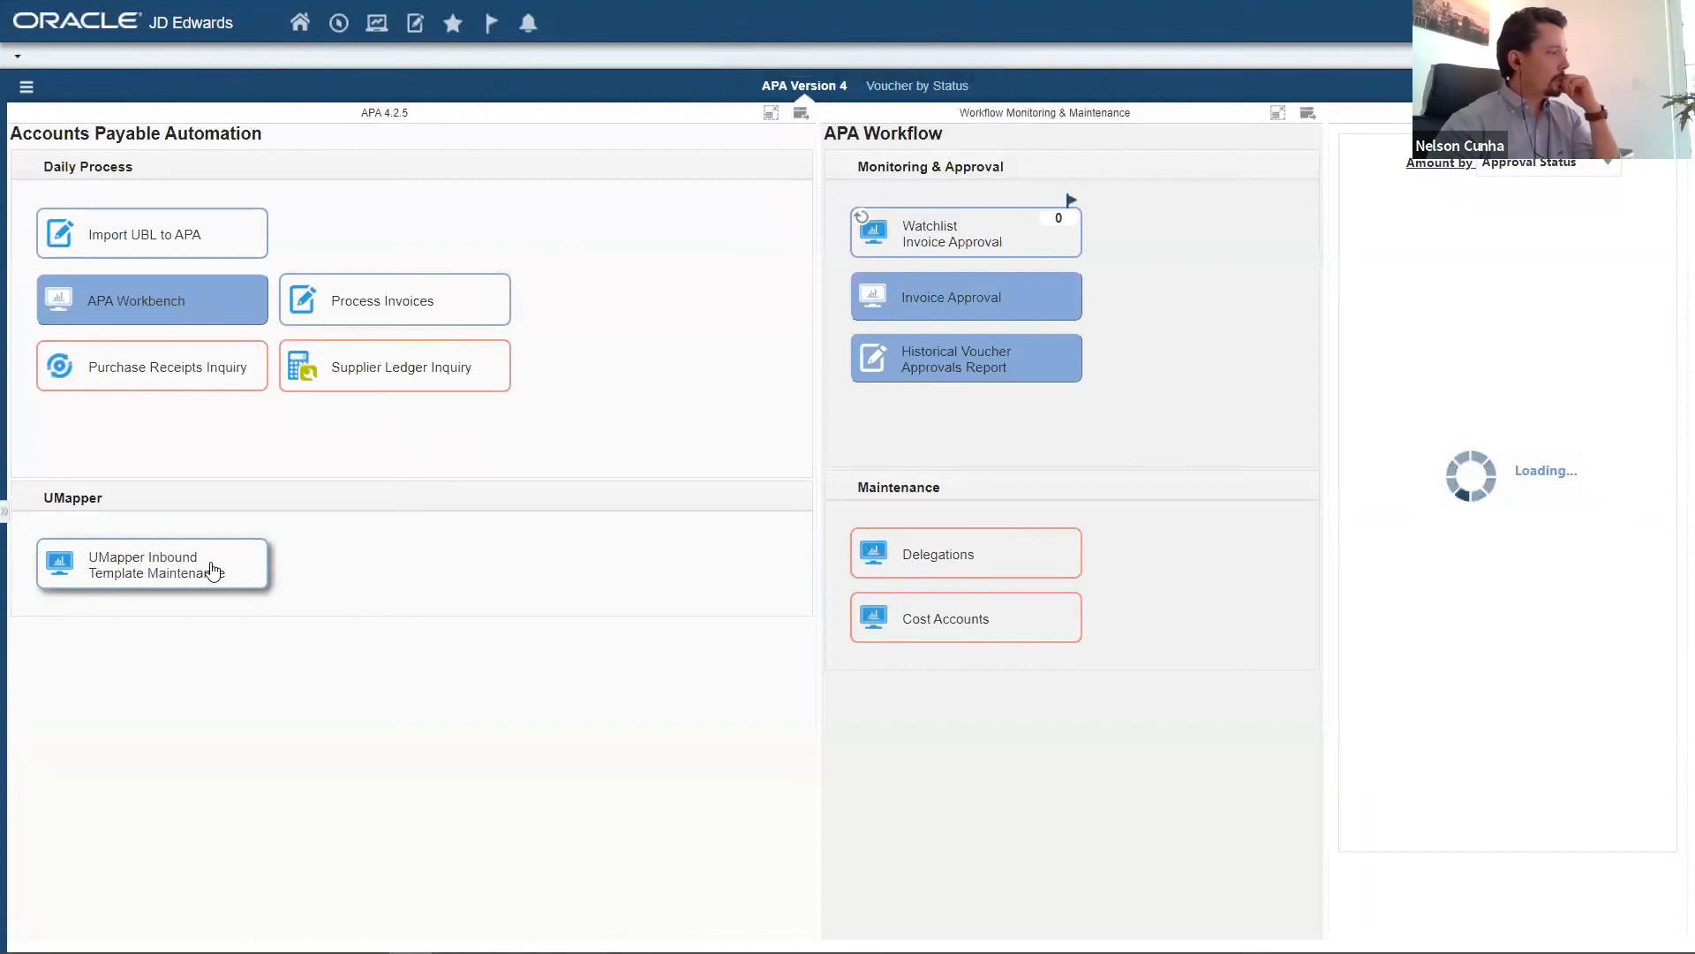
Open the XML mapping layouts from the APA Workbench and open the details of the inbound layout UBL21_INB.
{"action": "left_click", "coordinate": [170, 314]}
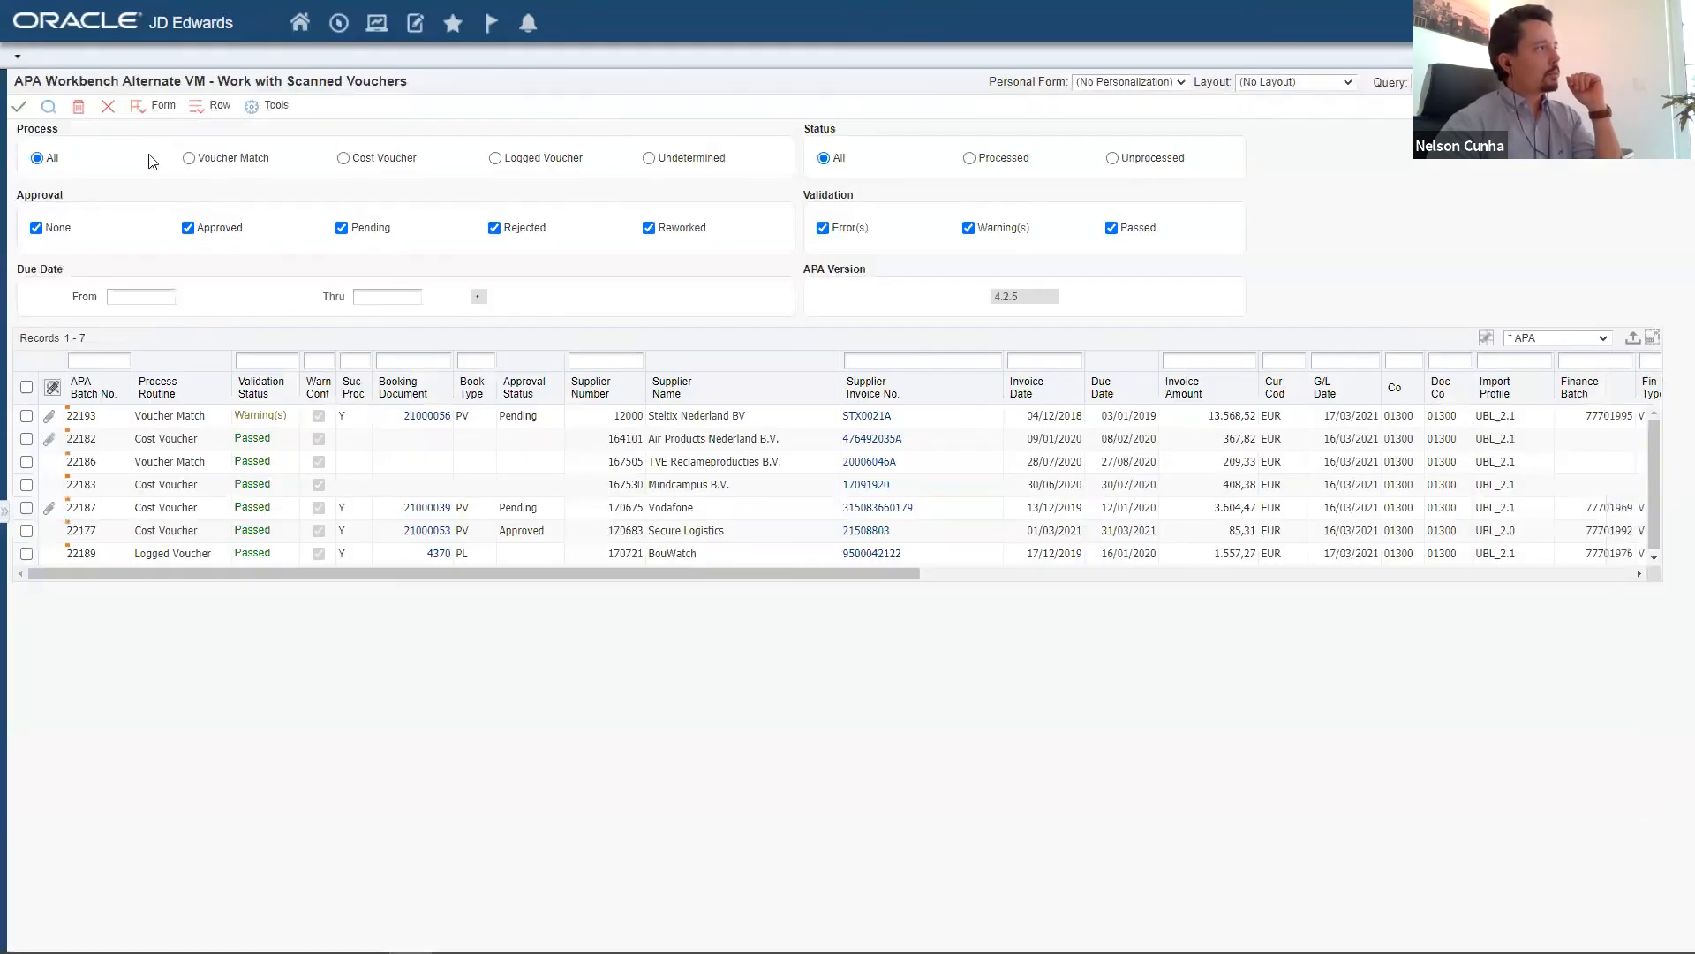
{"action": "left_click", "coordinate": [144, 110]}
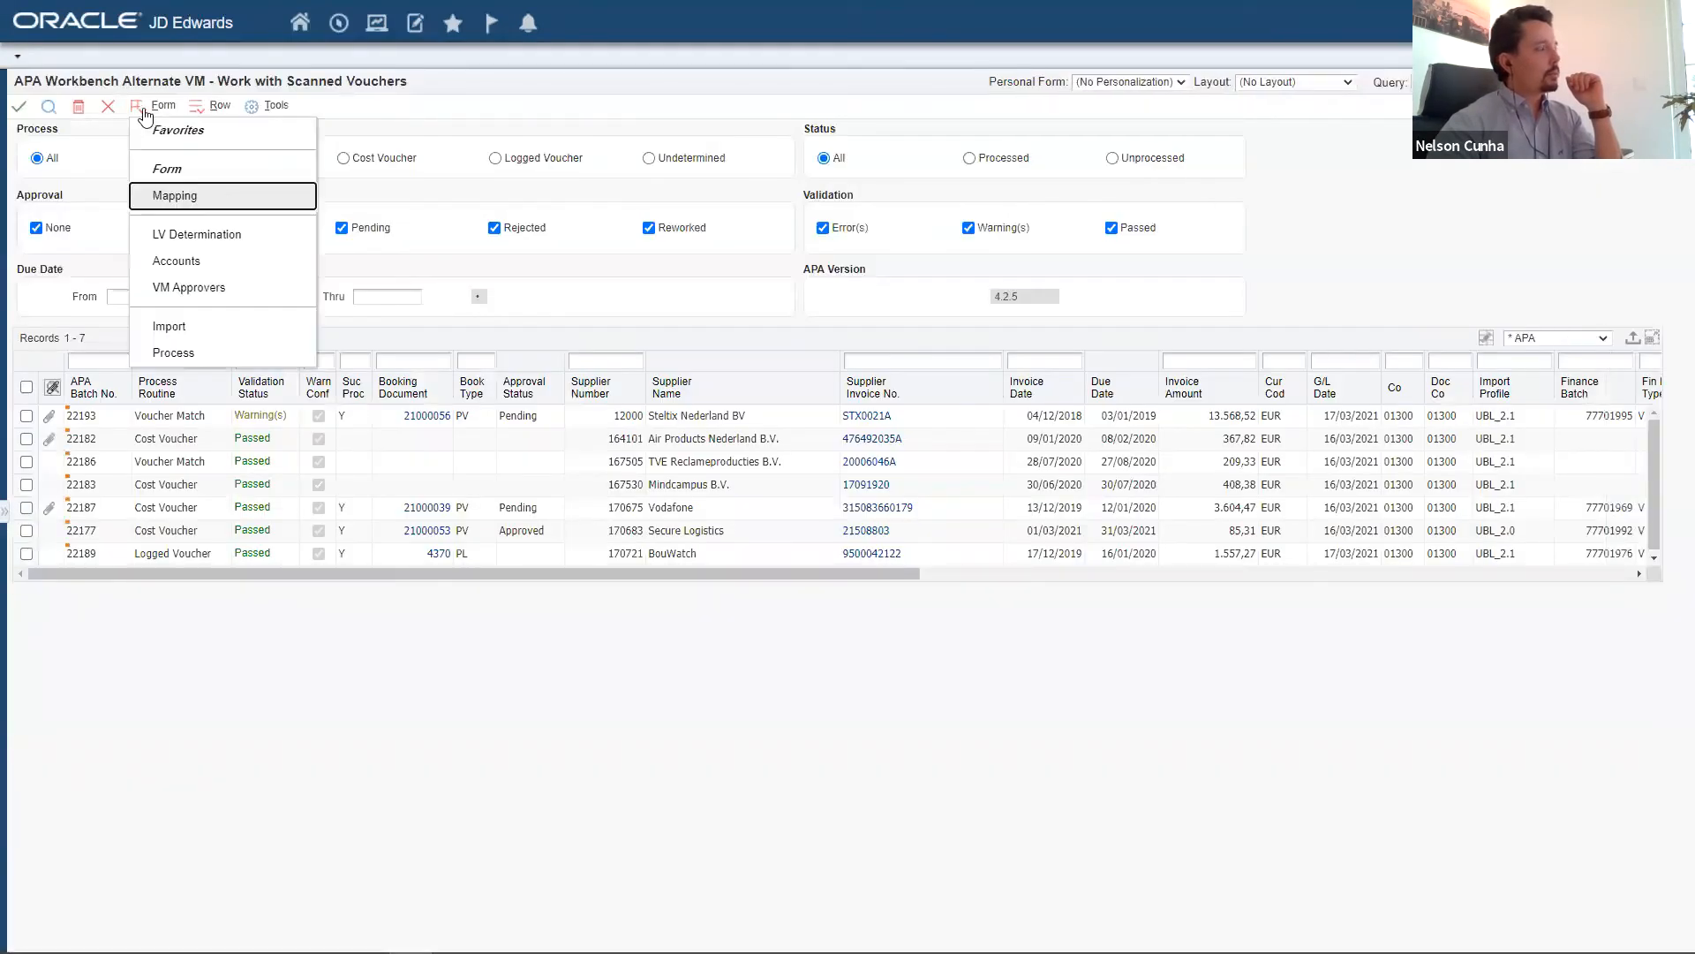
{"action": "left_click", "coordinate": [174, 196]}
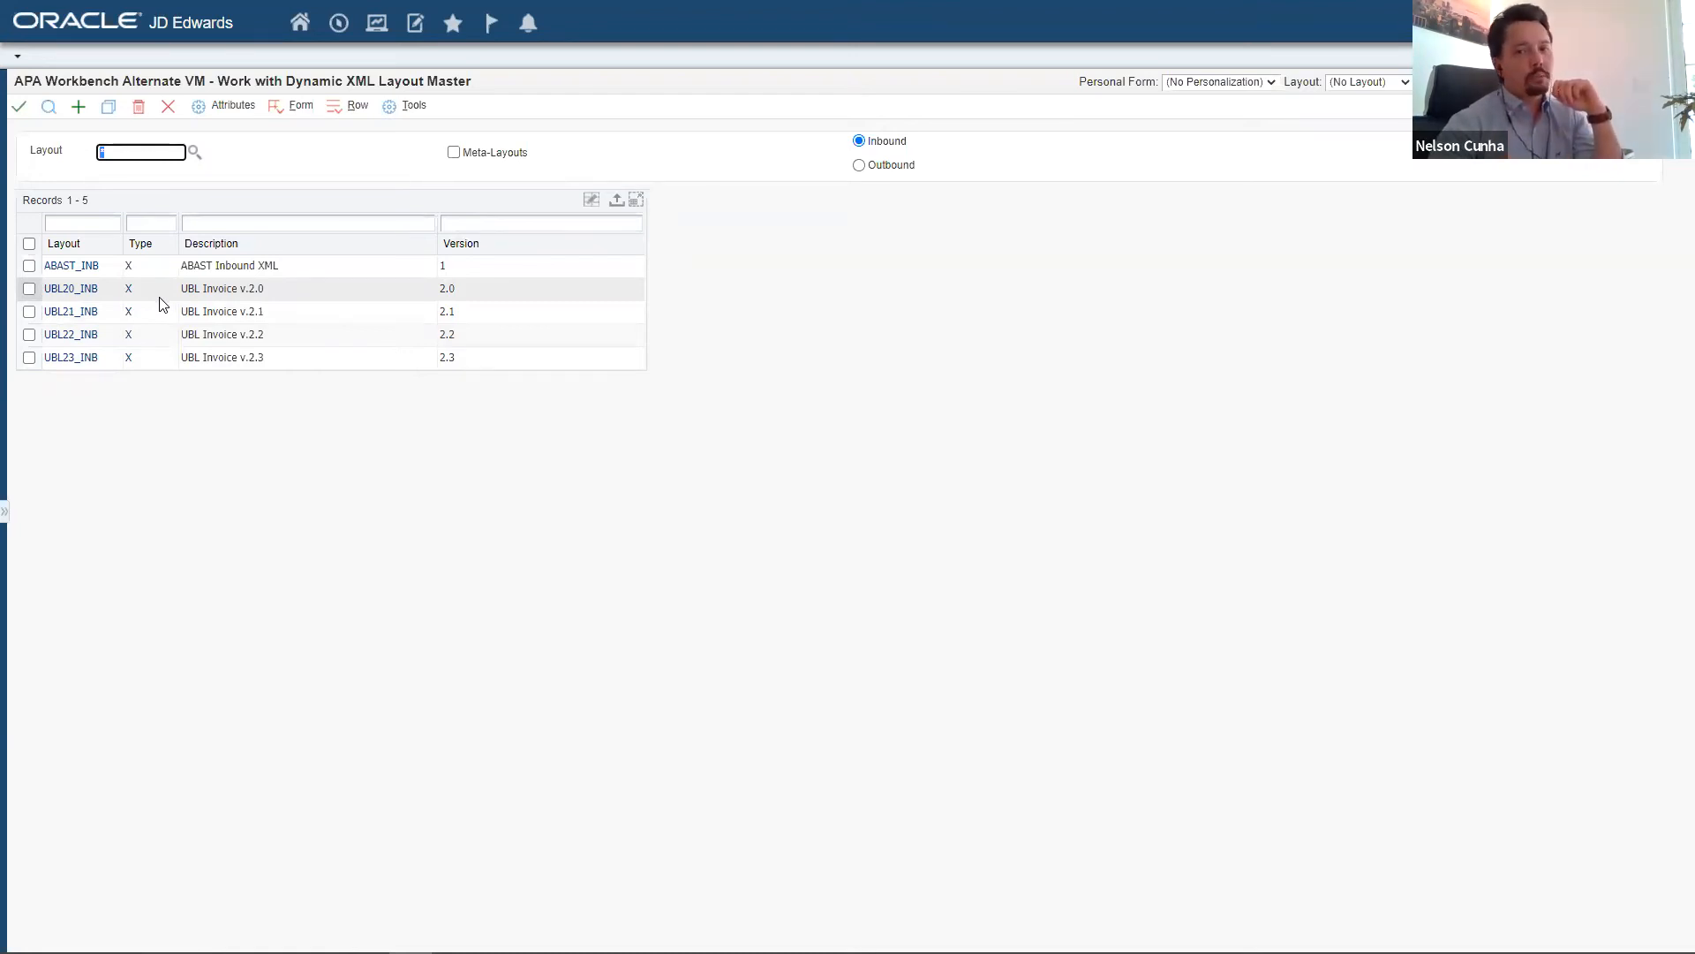
{"action": "right_click", "coordinate": [85, 312]}
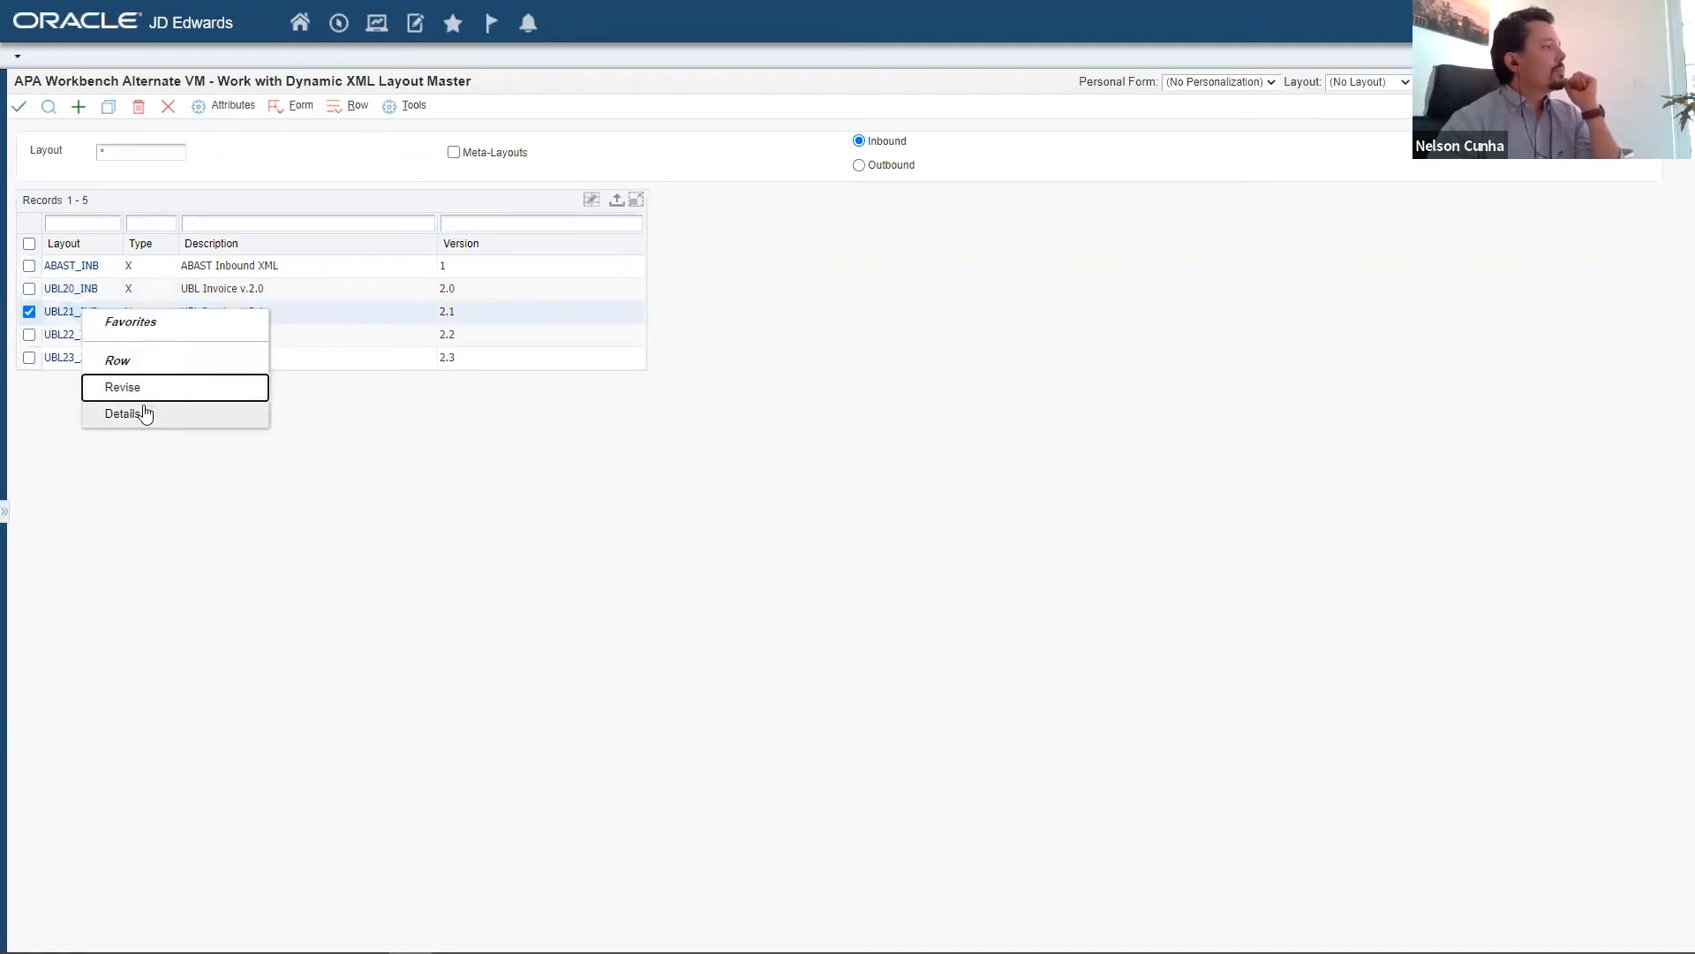
{"action": "left_click", "coordinate": [144, 415]}
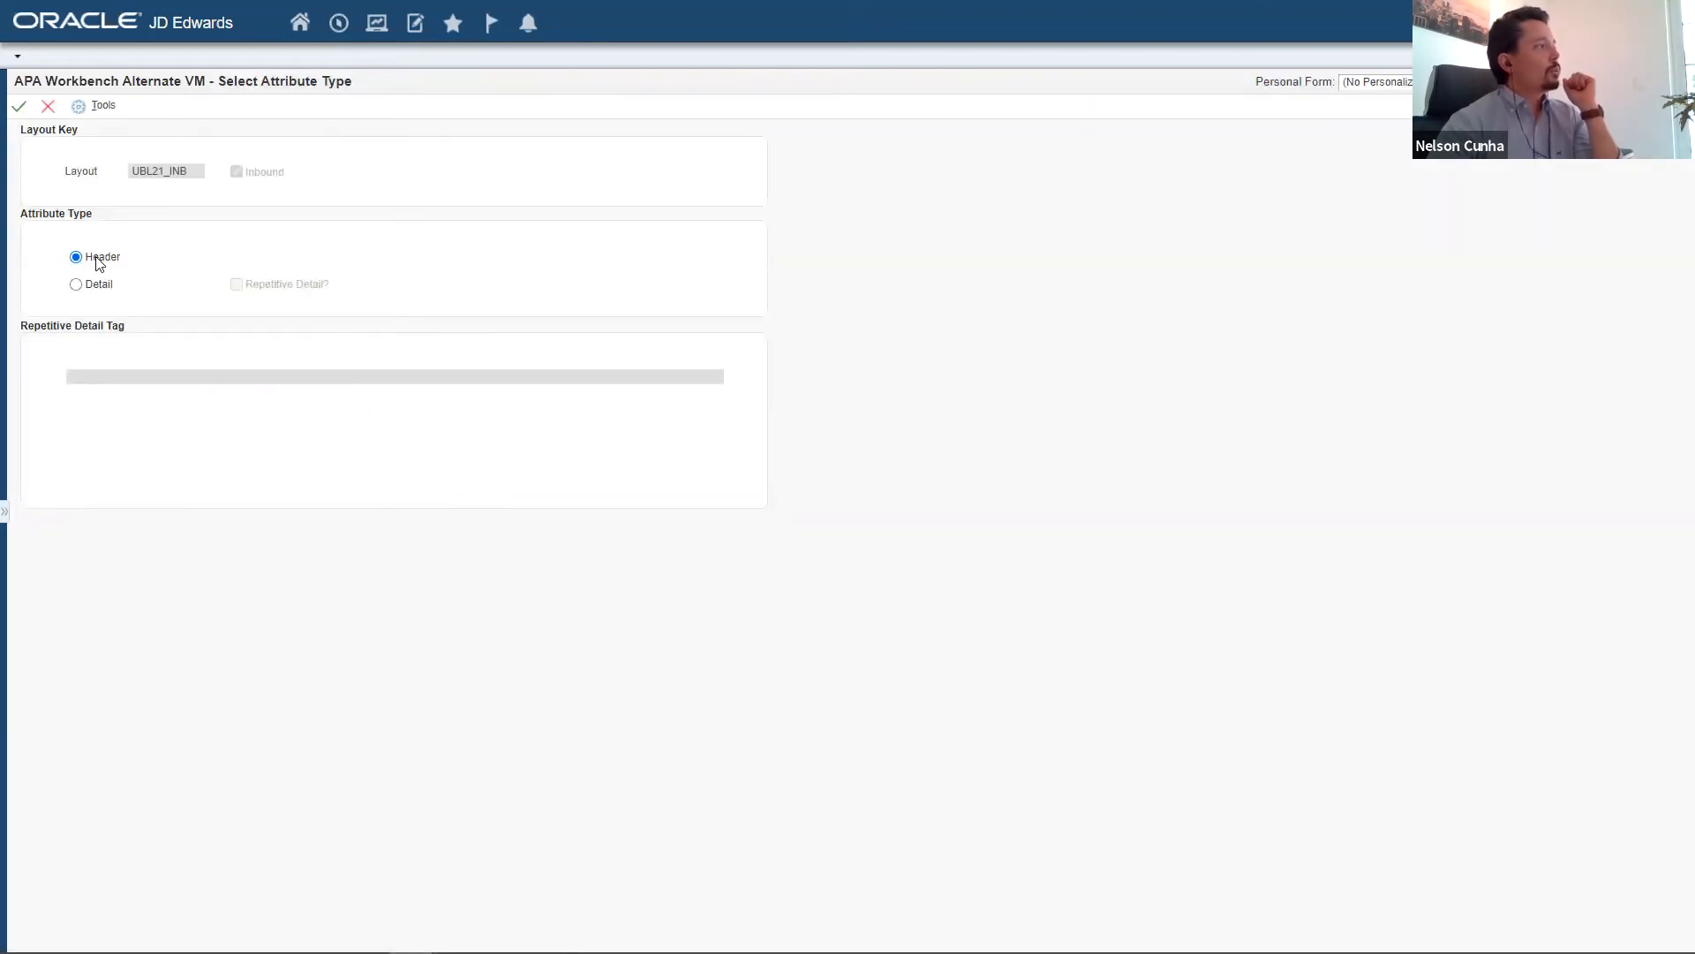
Examine the Detail attribute type with its repetitive detail option and tag, and set the attribute type back to Header.
{"action": "left_click", "coordinate": [98, 286]}
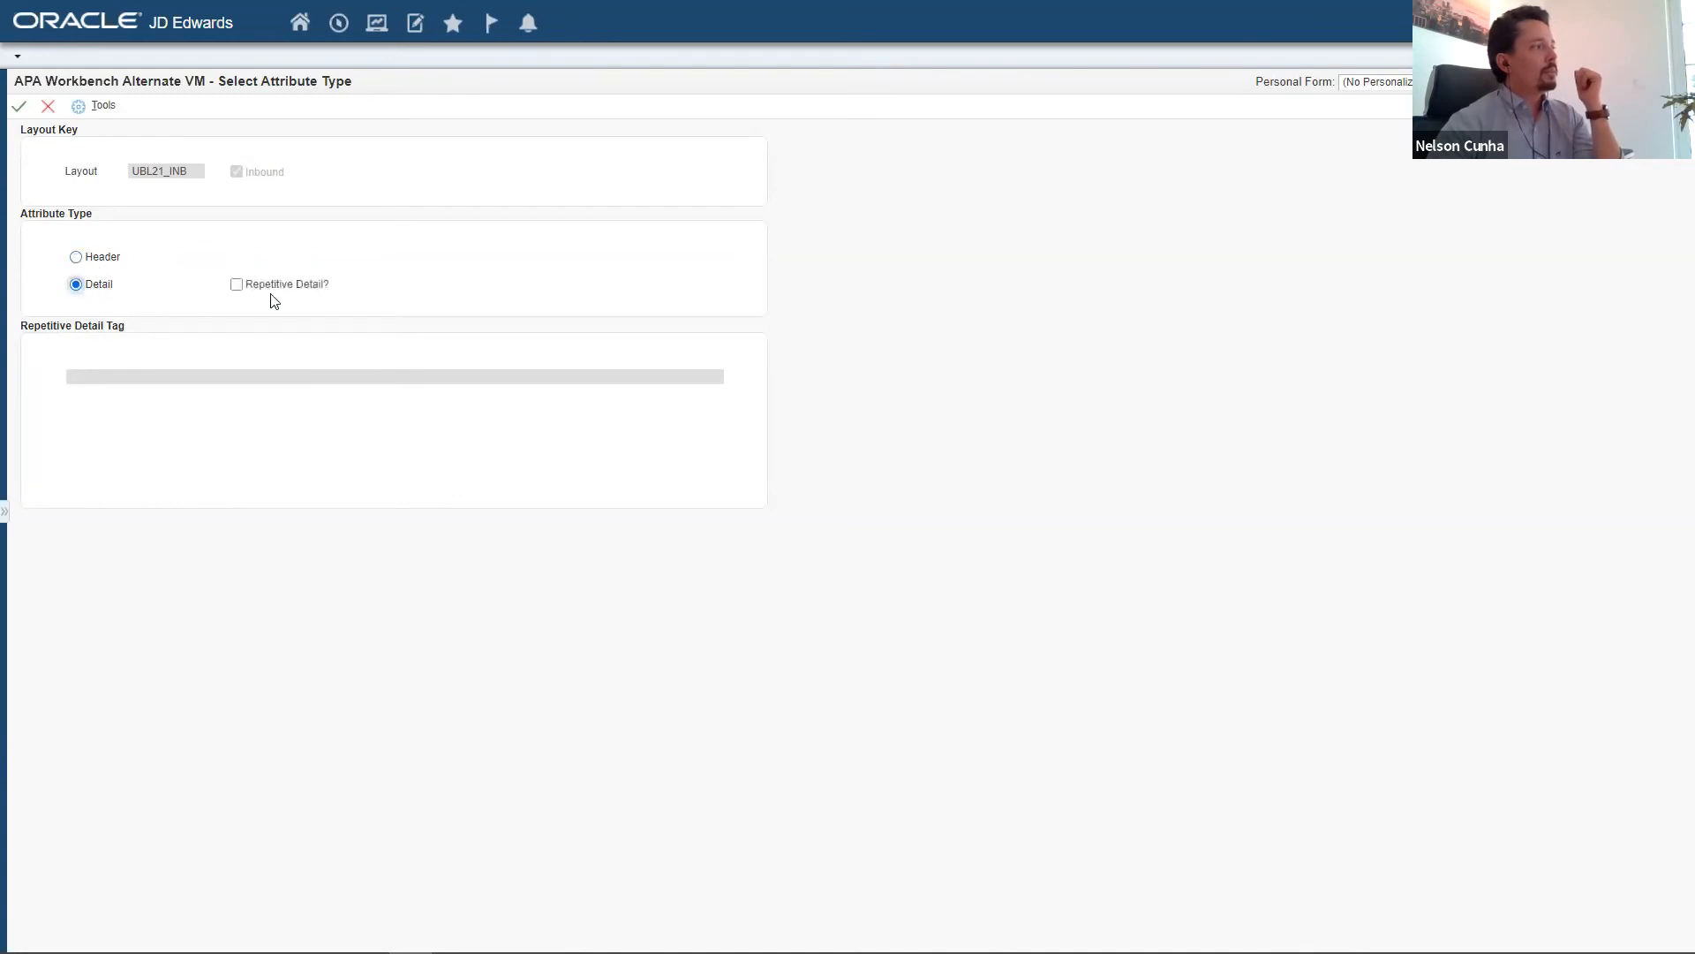
{"action": "left_click", "coordinate": [270, 287]}
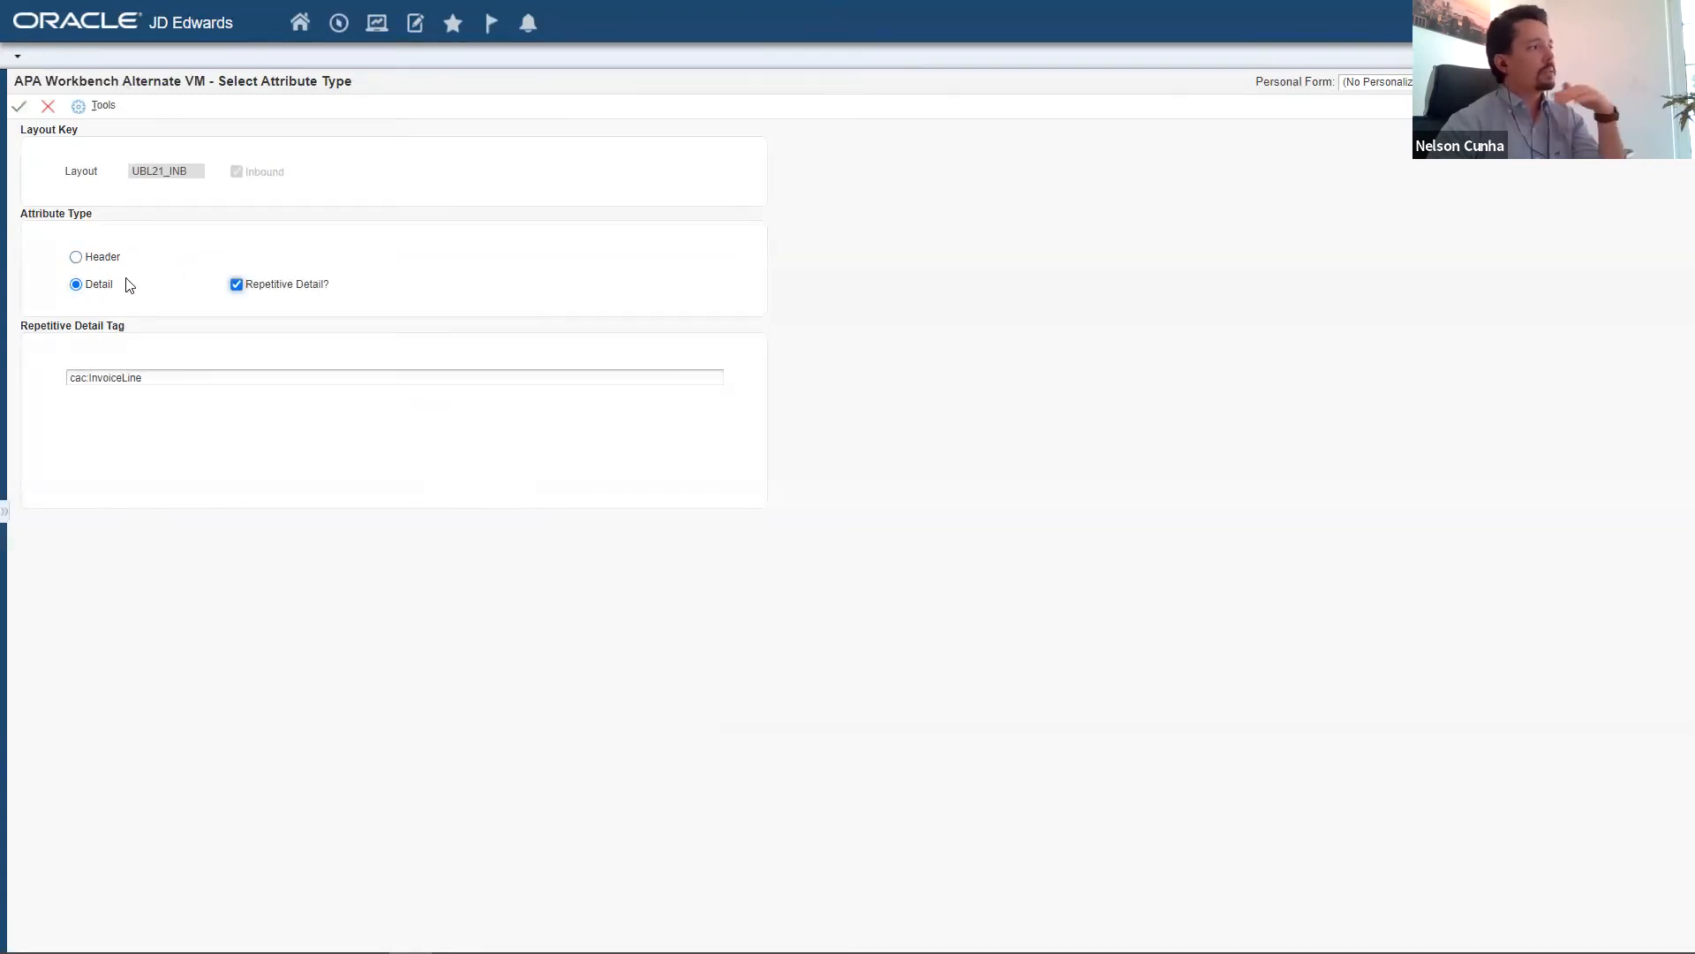
{"action": "left_click", "coordinate": [107, 259]}
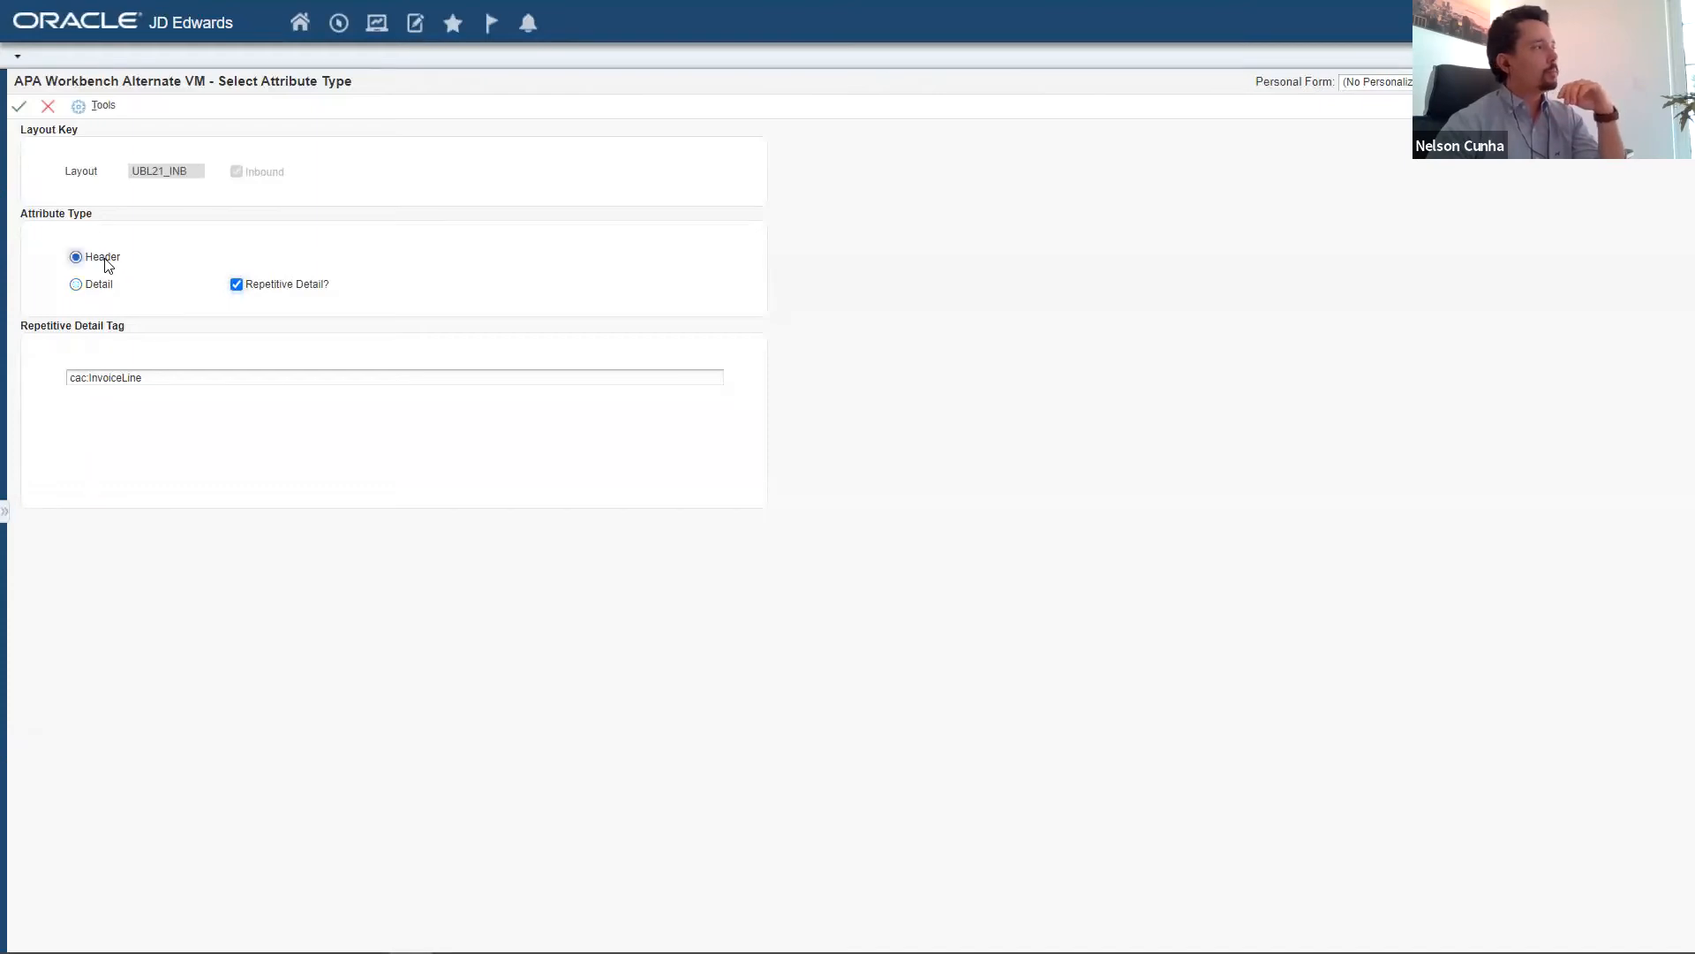
Open the header attribute mapping and examine the first external value and JDE value cross-referenced for Document Company.
{"action": "left_click", "coordinate": [18, 107]}
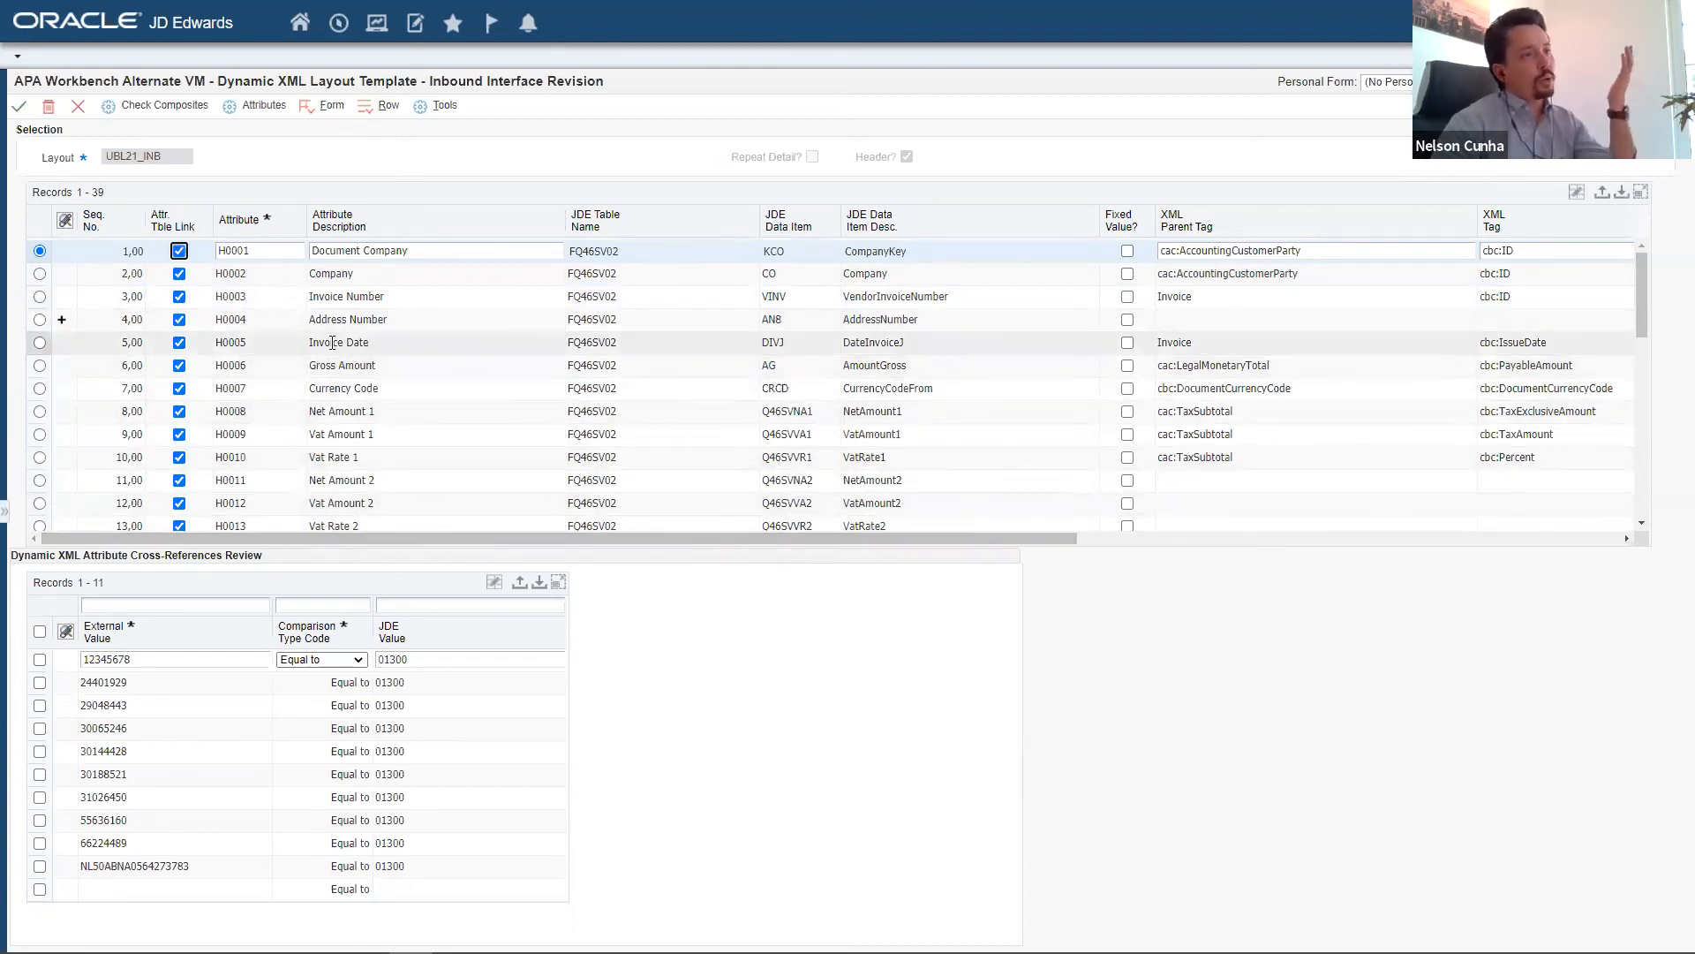
{"action": "double_click", "coordinate": [136, 660]}
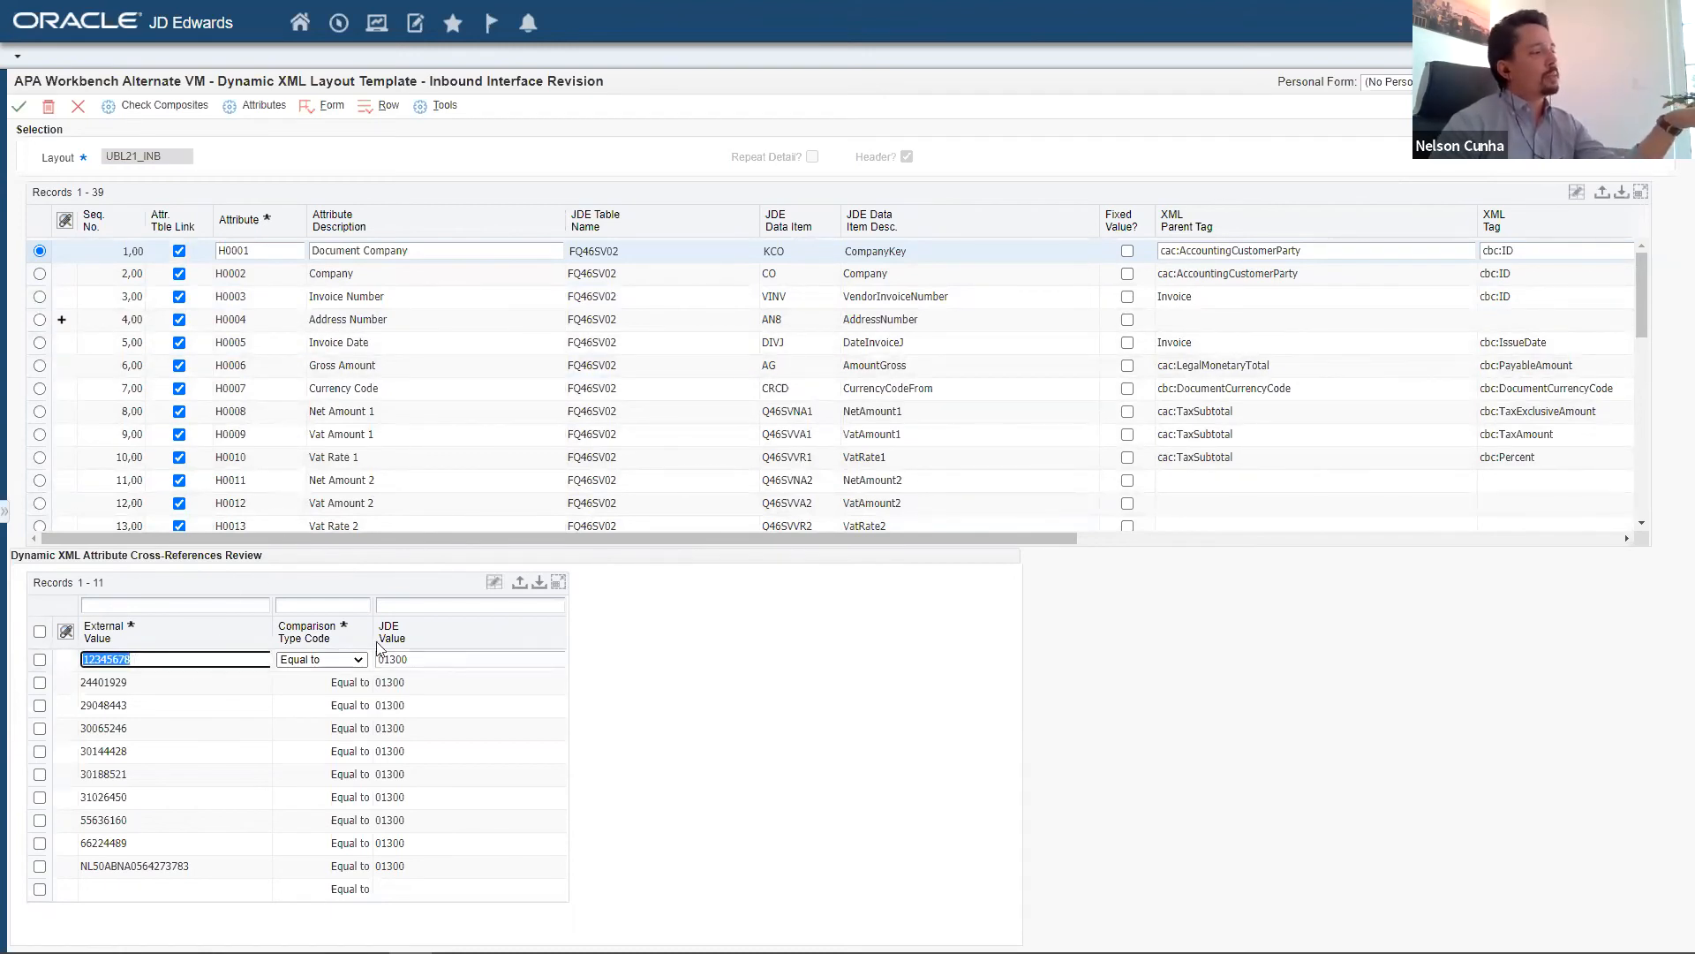
{"action": "double_click", "coordinate": [464, 657]}
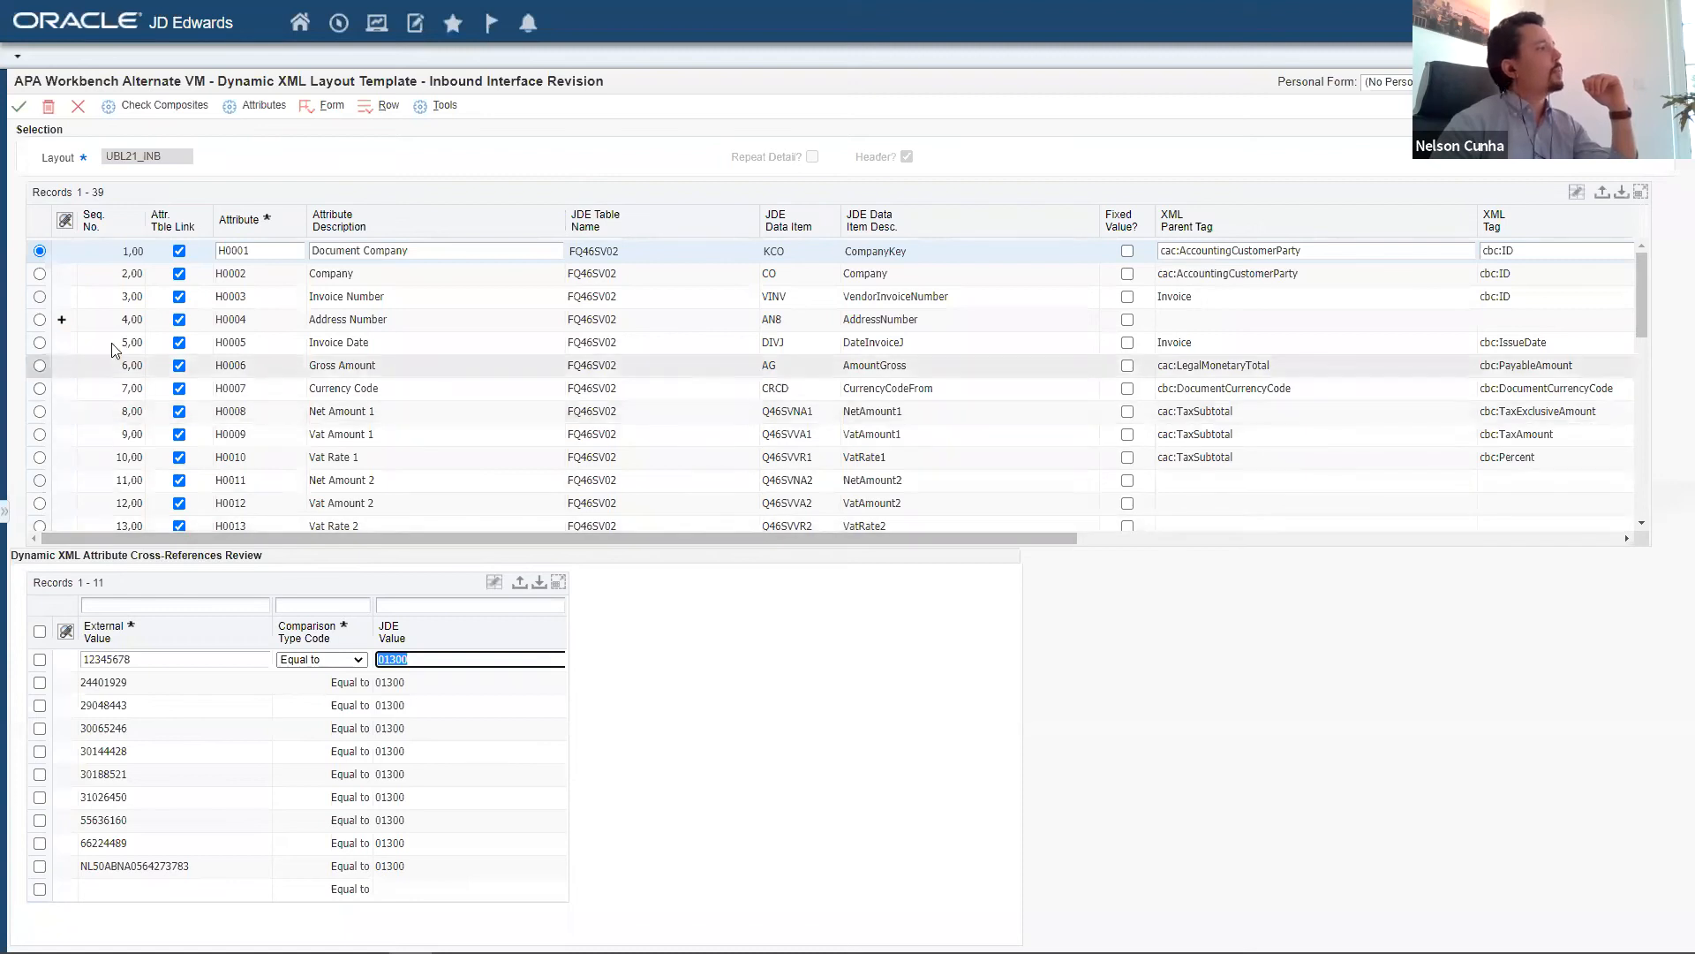
Open the composite mapping of the Address Number attribute H0004 and examine its Supplier Mailing Name, Supplier IBAN and Supplier Tax ID rows.
{"action": "left_click", "coordinate": [38, 321]}
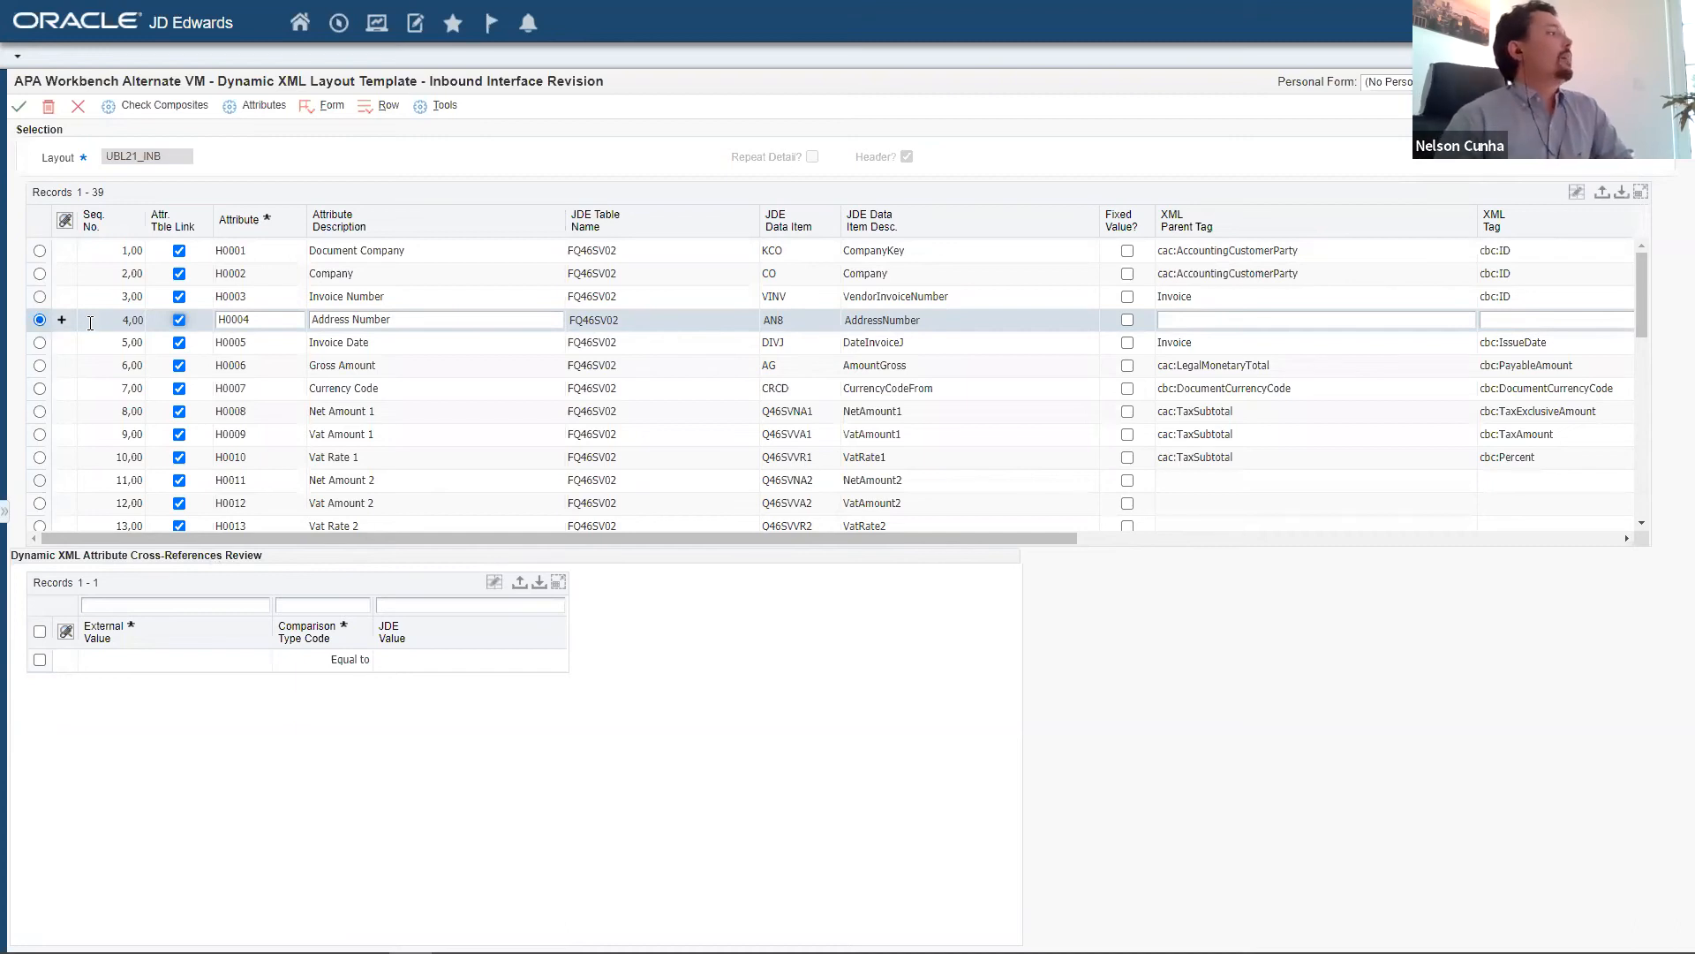
{"action": "left_click_drag", "start_coordinate": [436, 537], "coordinate": [289, 541]}
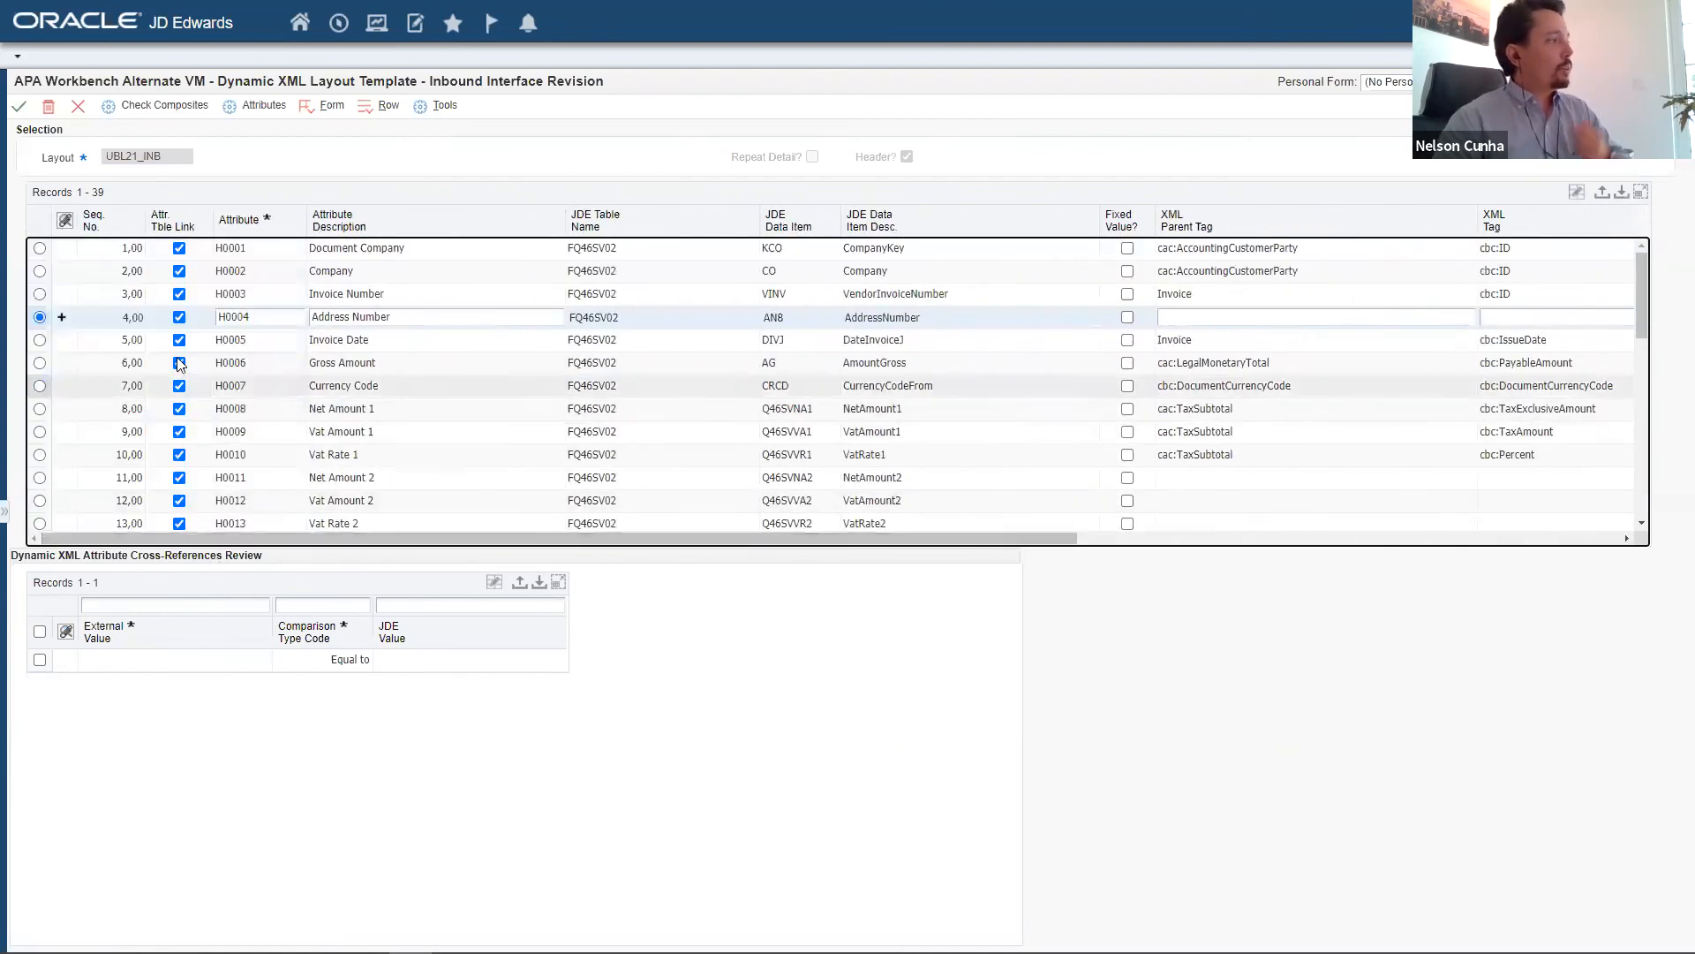
{"action": "right_click", "coordinate": [87, 319]}
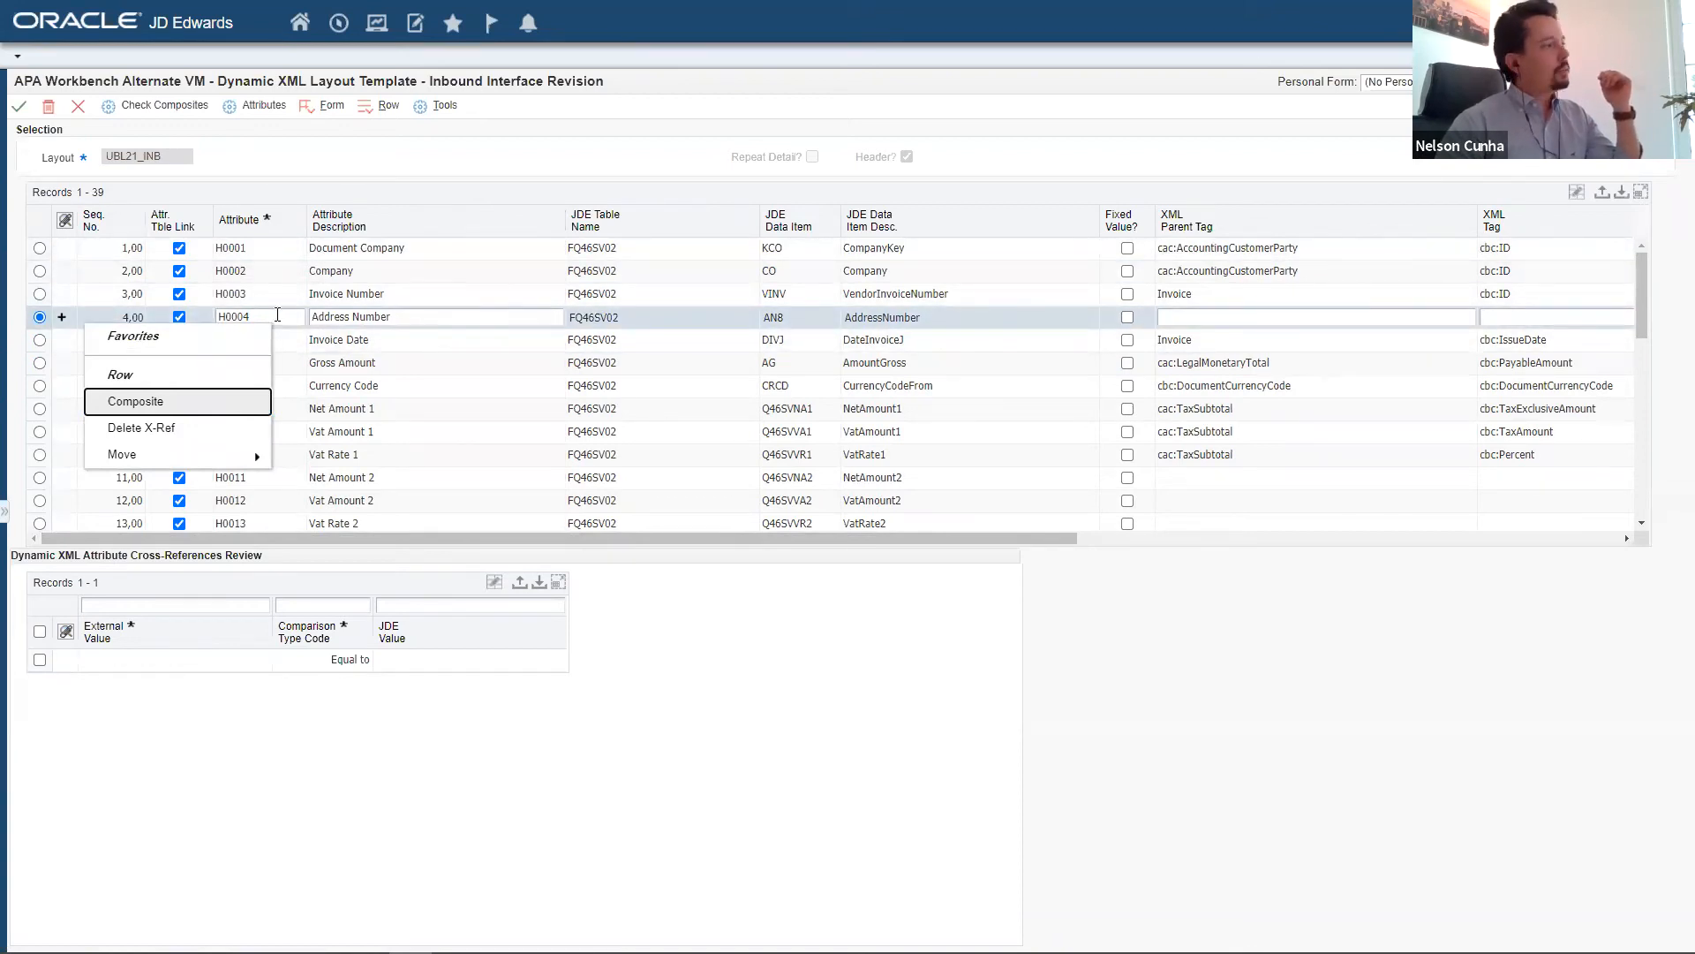
{"action": "left_click", "coordinate": [168, 399]}
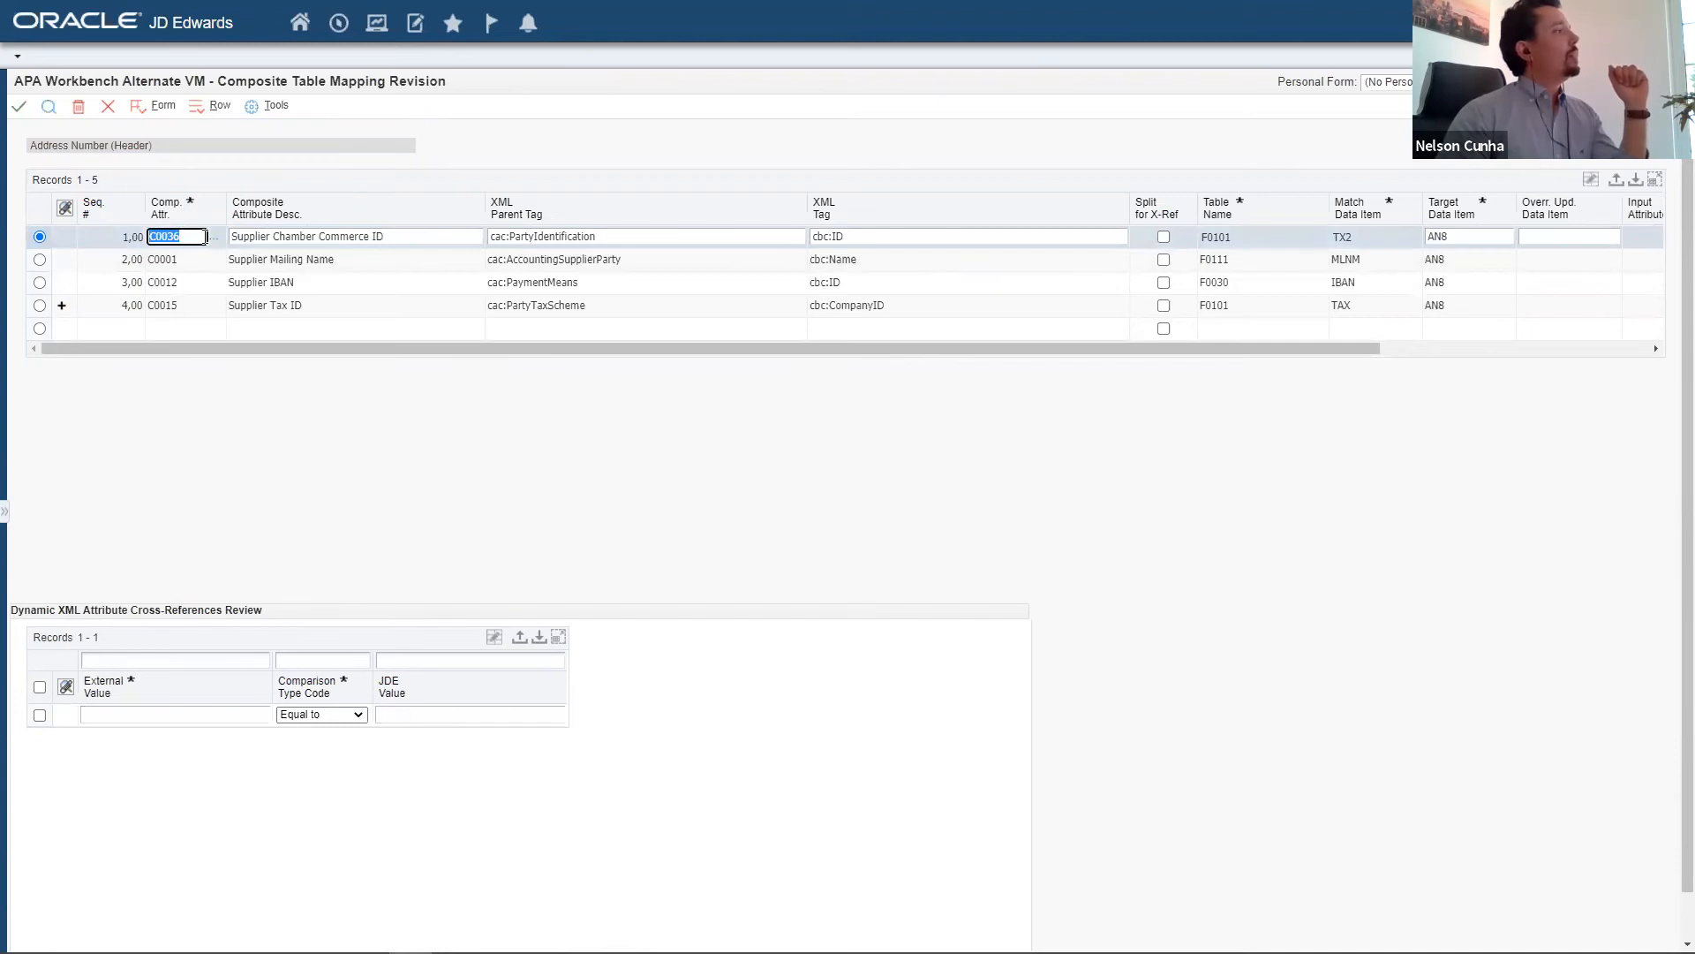
{"action": "left_click", "coordinate": [111, 256]}
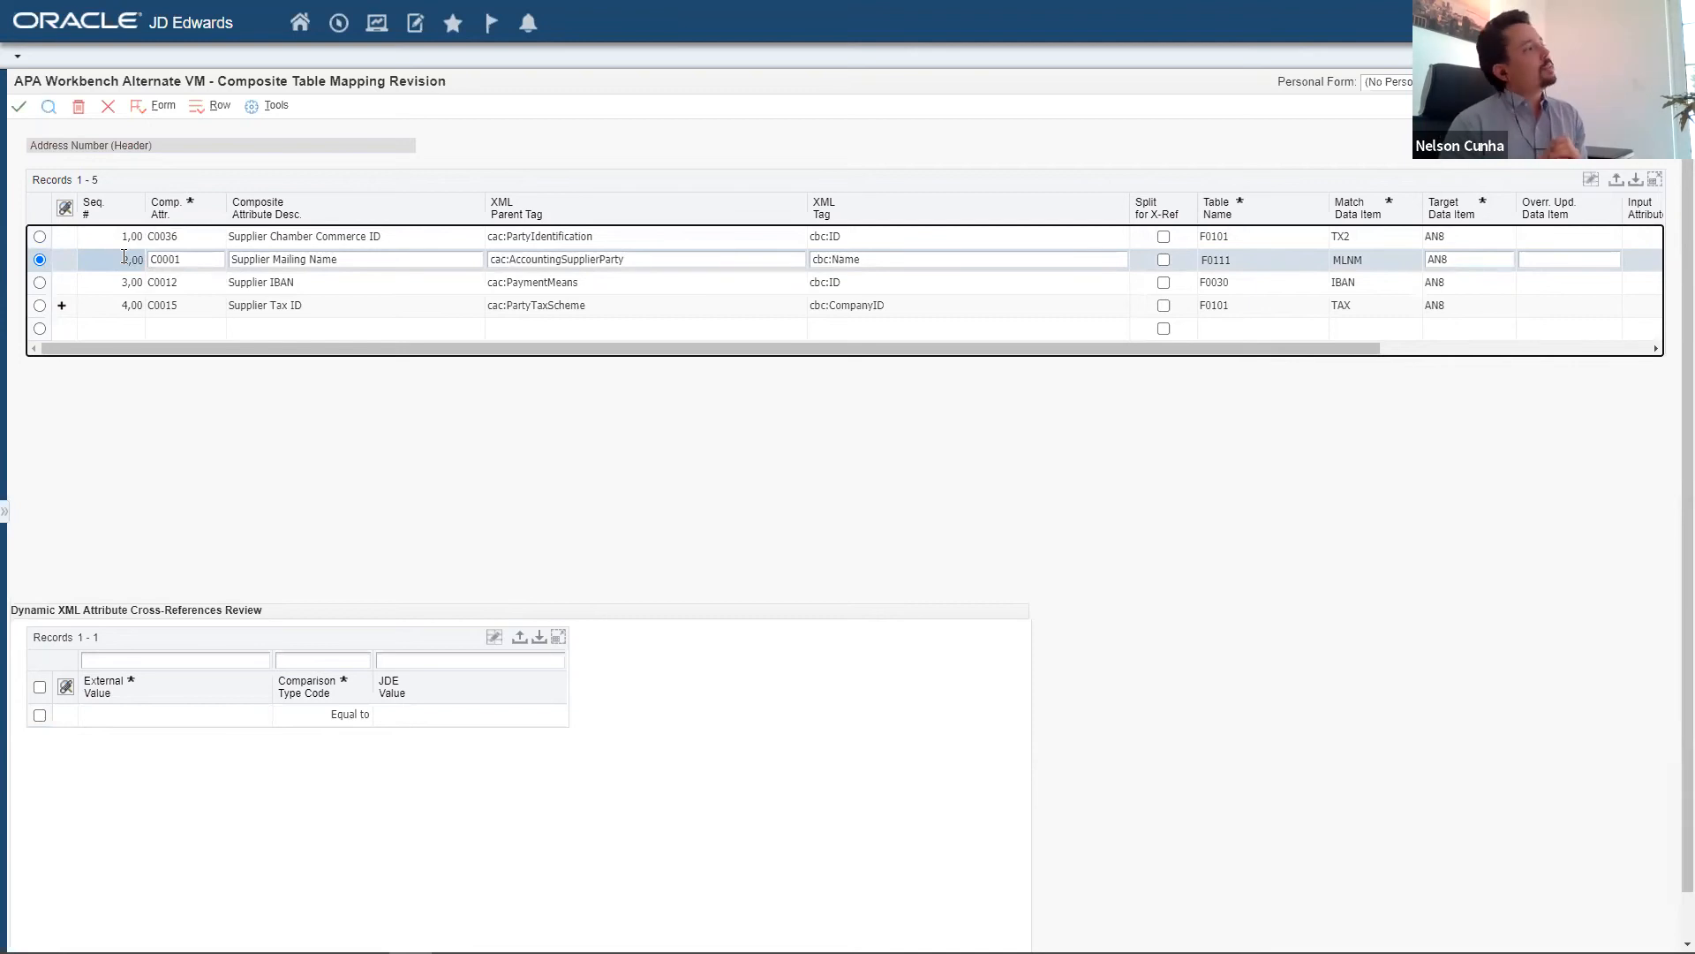
{"action": "left_click", "coordinate": [109, 282]}
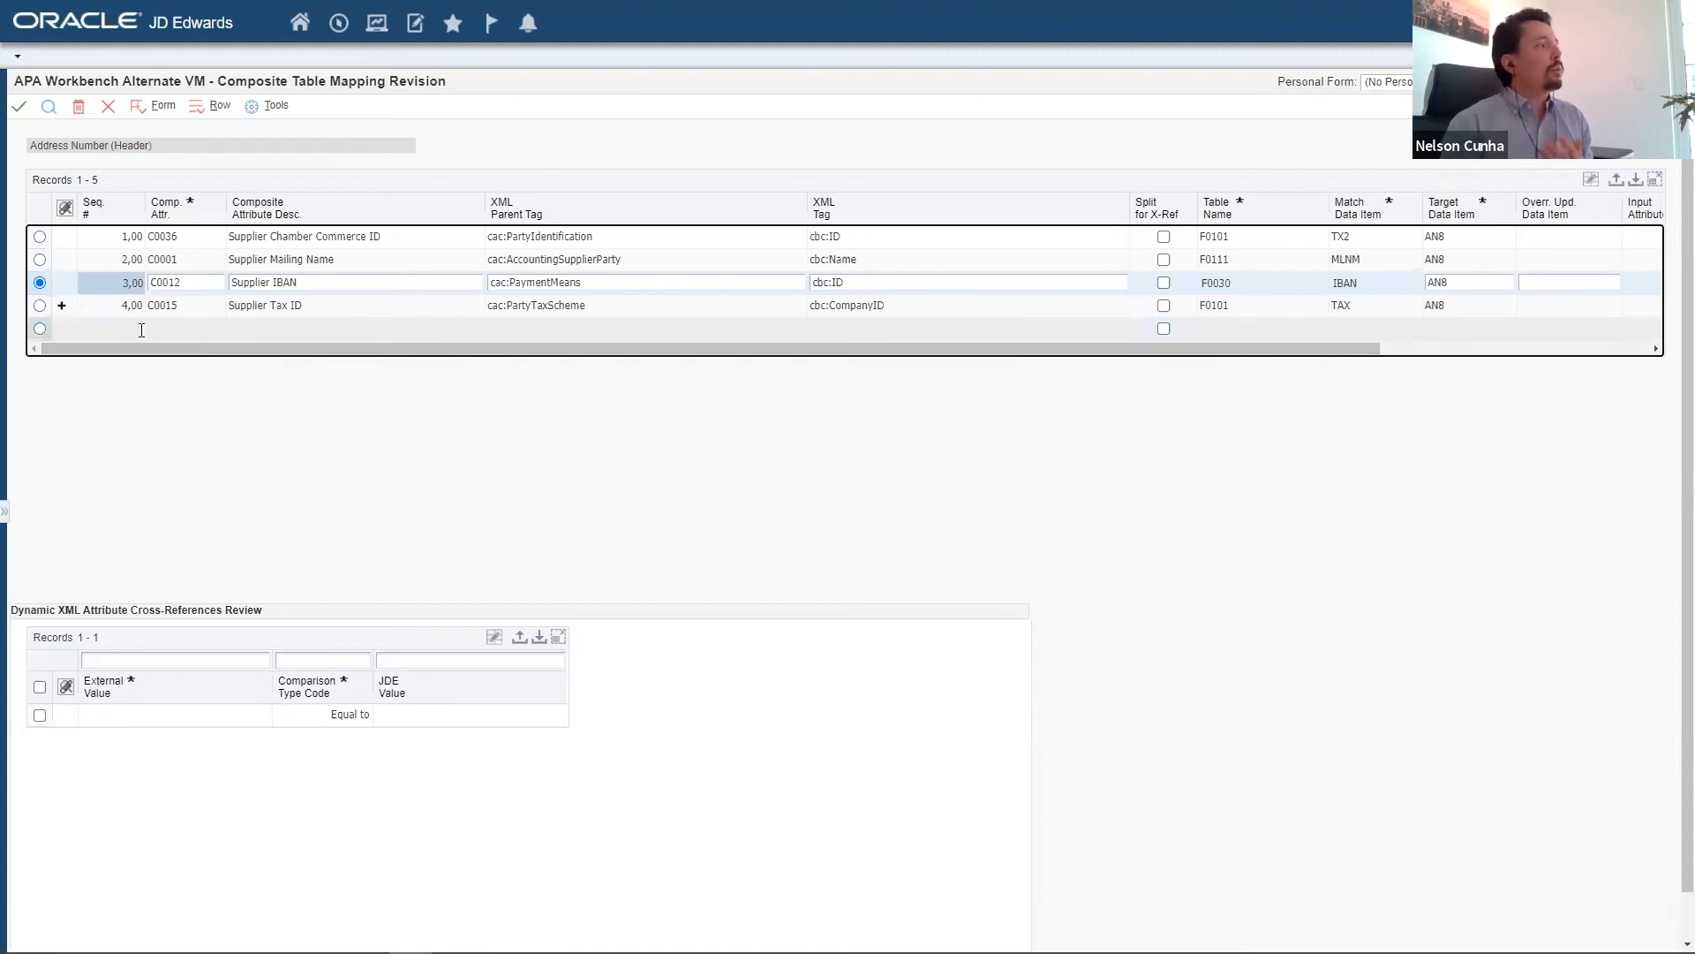
{"action": "left_click", "coordinate": [113, 311]}
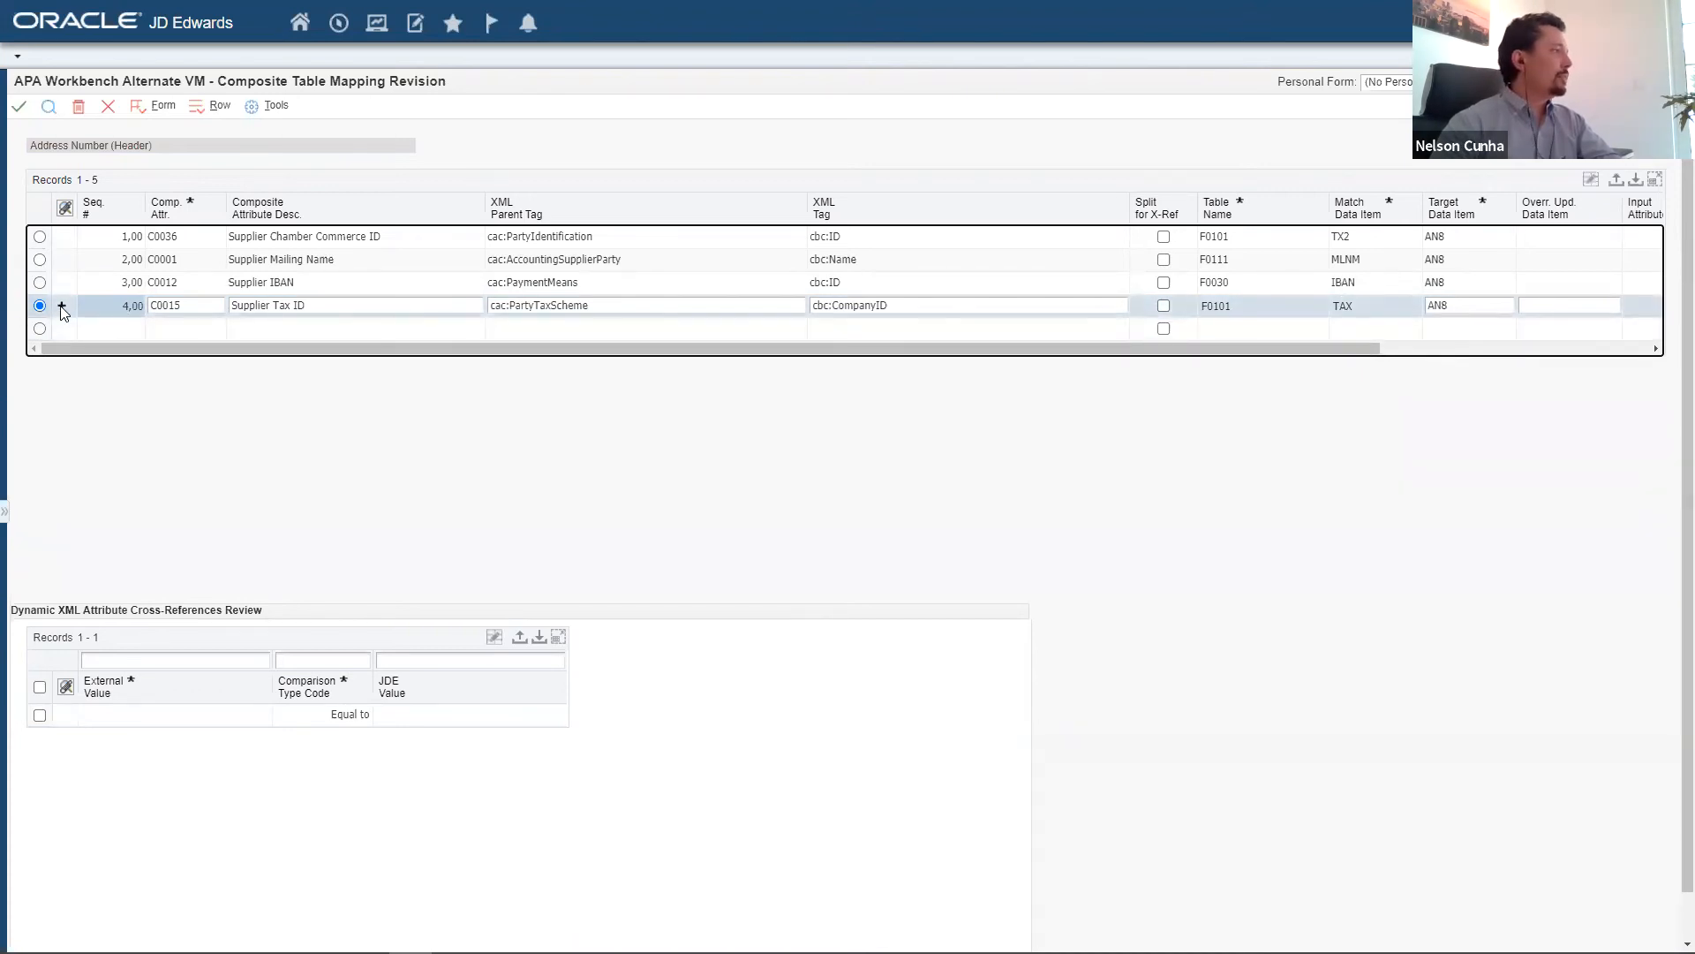
Review the composite key of the Supplier Tax ID row, and return to the header attribute mapping.
{"action": "right_click", "coordinate": [117, 302]}
{"action": "left_click", "coordinate": [204, 411]}
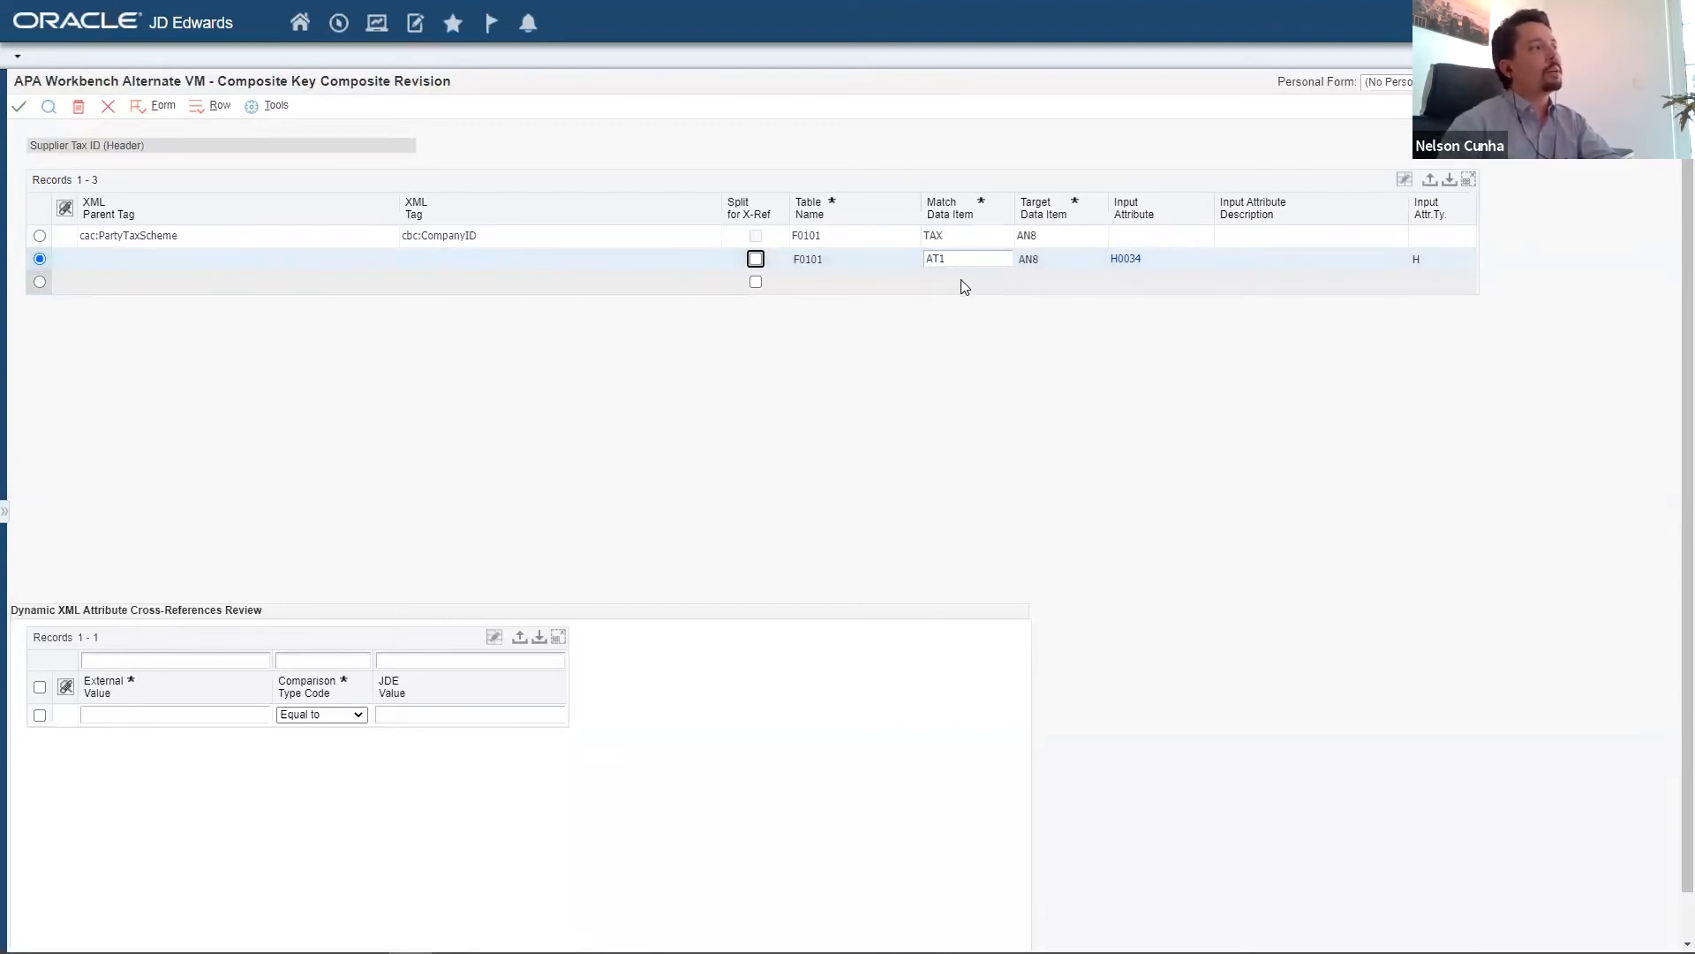
{"action": "left_click", "coordinate": [105, 109]}
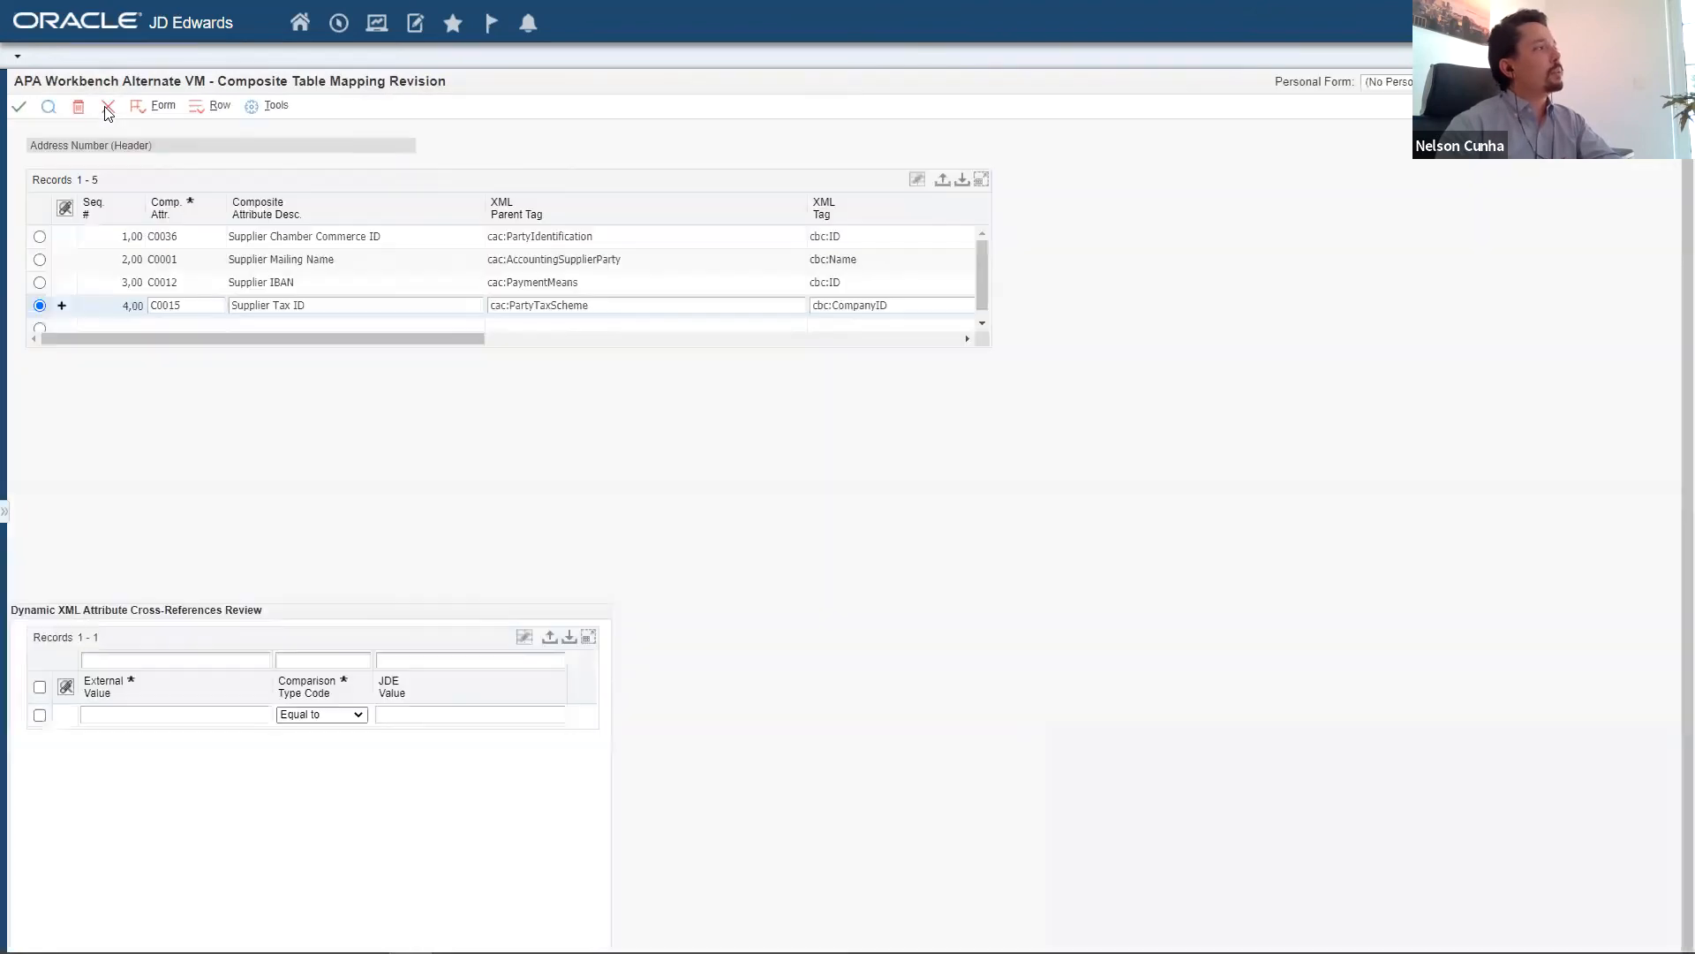
{"action": "left_click", "coordinate": [106, 108]}
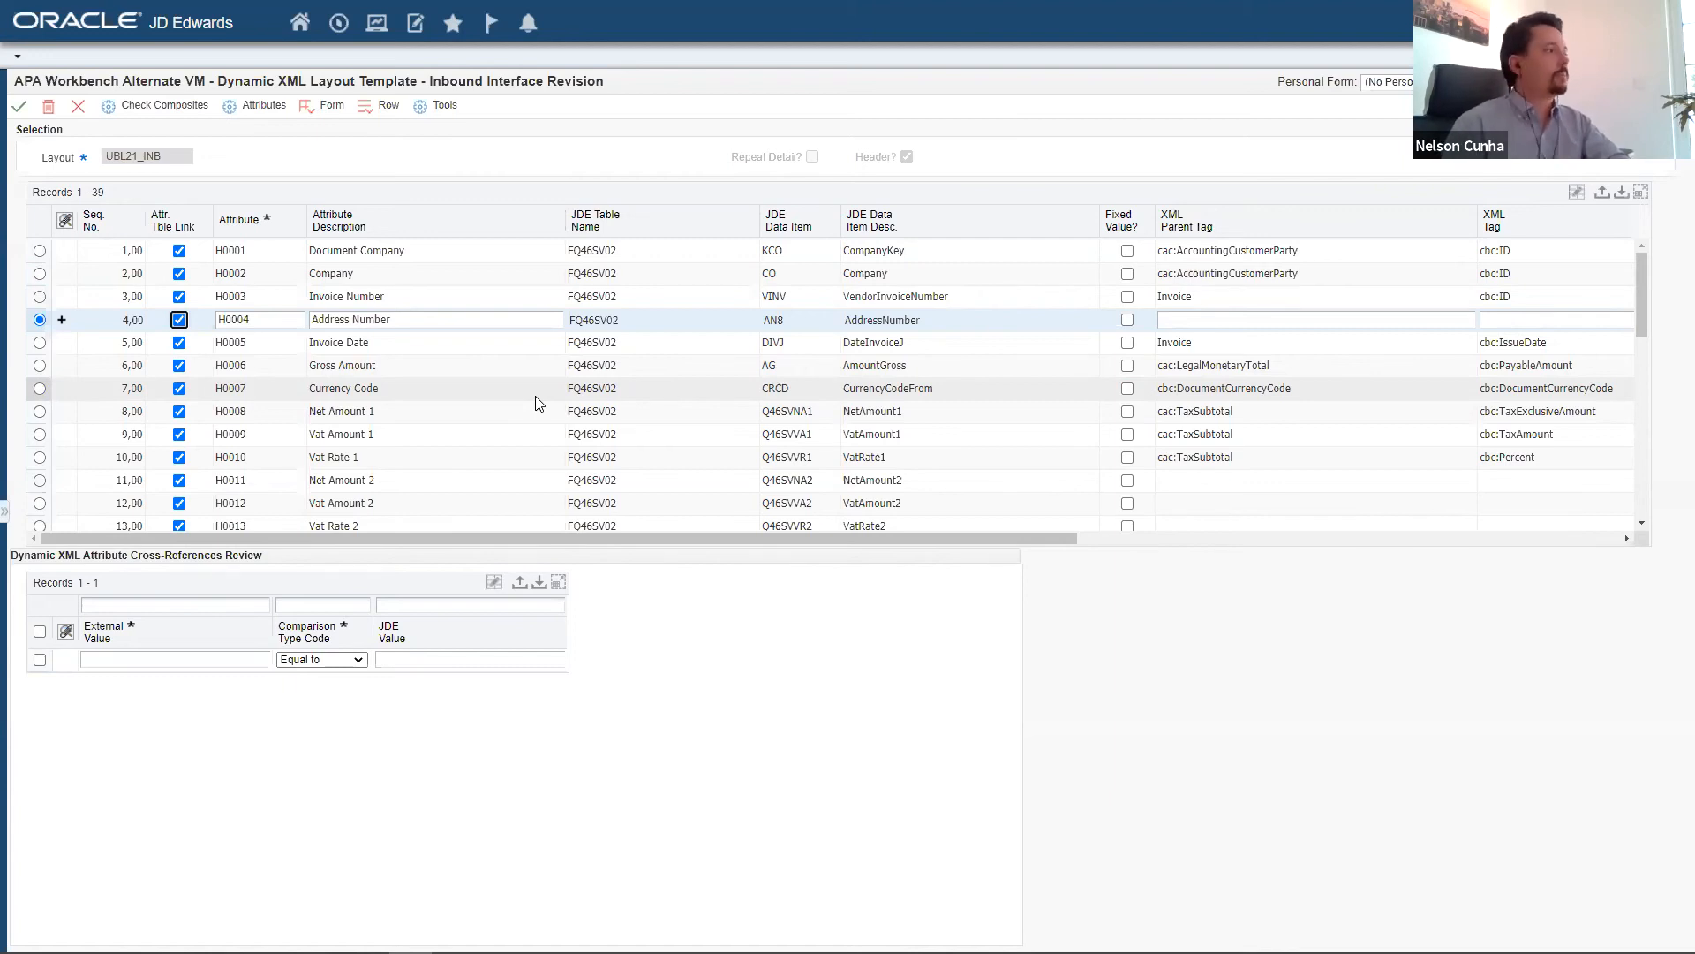
Examine the fixed-value header attributes, selecting G/L Date to view its default value.
{"action": "scroll", "coordinate": [539, 404], "scroll_direction": "down", "scroll_amount": 5}
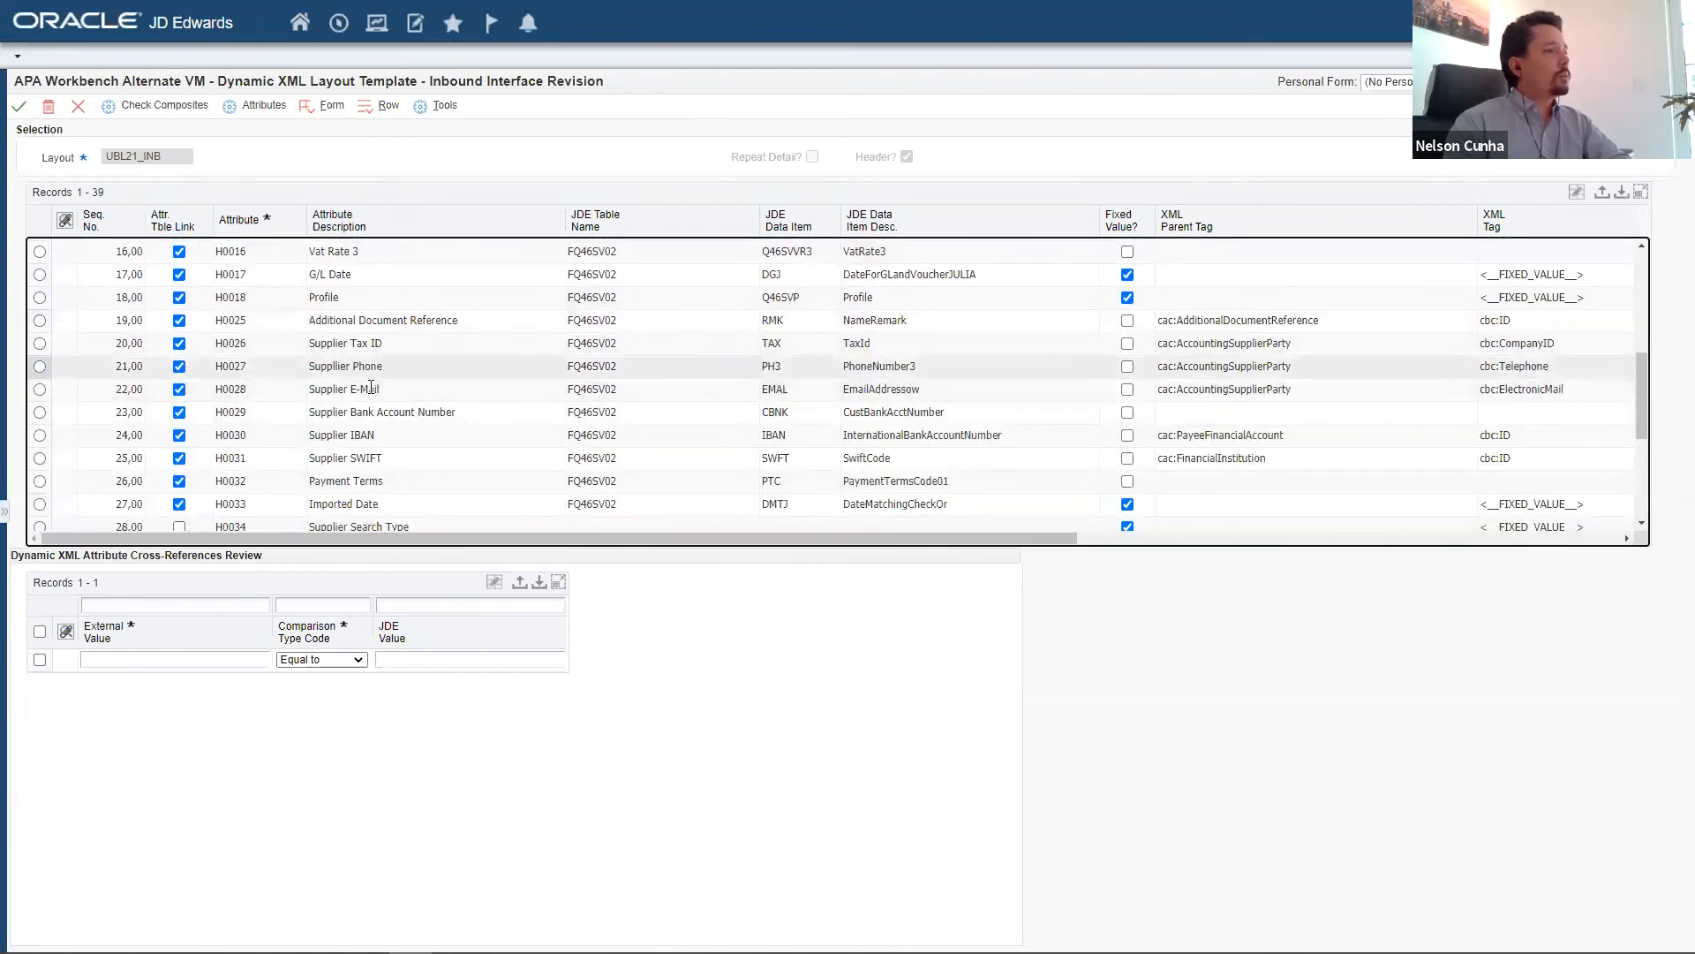
{"action": "scroll", "coordinate": [445, 408], "scroll_direction": "up", "scroll_amount": 1}
{"action": "left_click", "coordinate": [41, 362]}
{"action": "left_click_drag", "start_coordinate": [548, 541], "coordinate": [874, 559]}
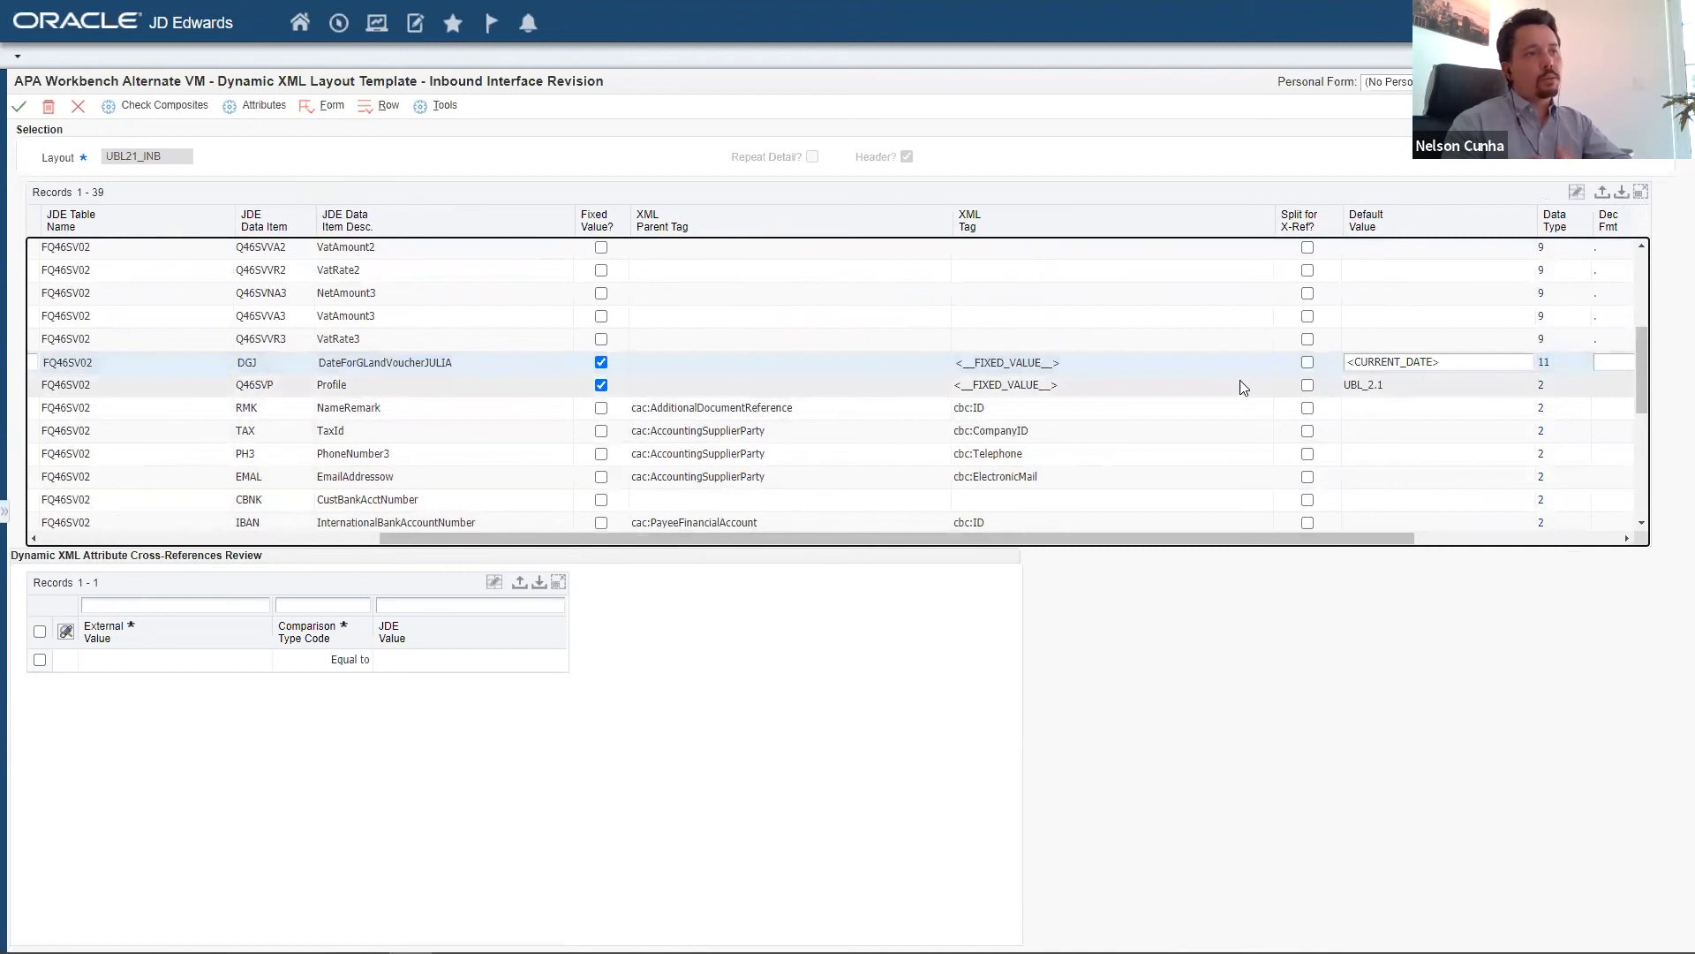
Close the header mapping, the attribute type selection and the layout list to return to the scanned vouchers.
{"action": "left_click", "coordinate": [79, 107]}
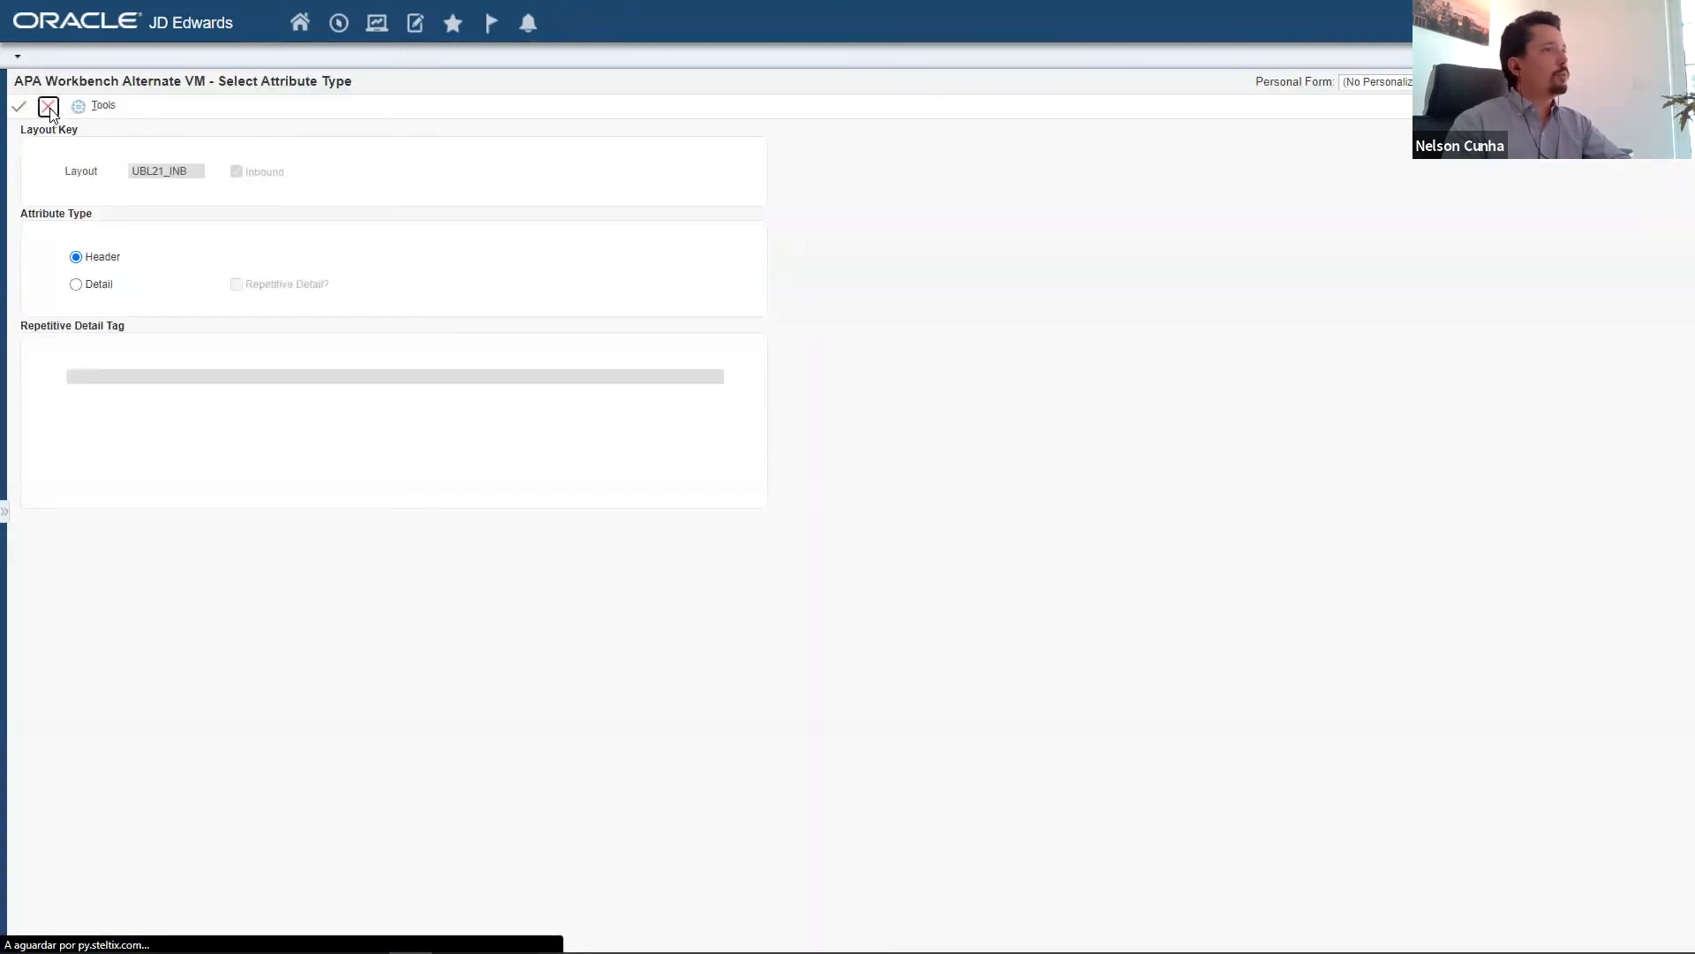
{"action": "left_click", "coordinate": [48, 107]}
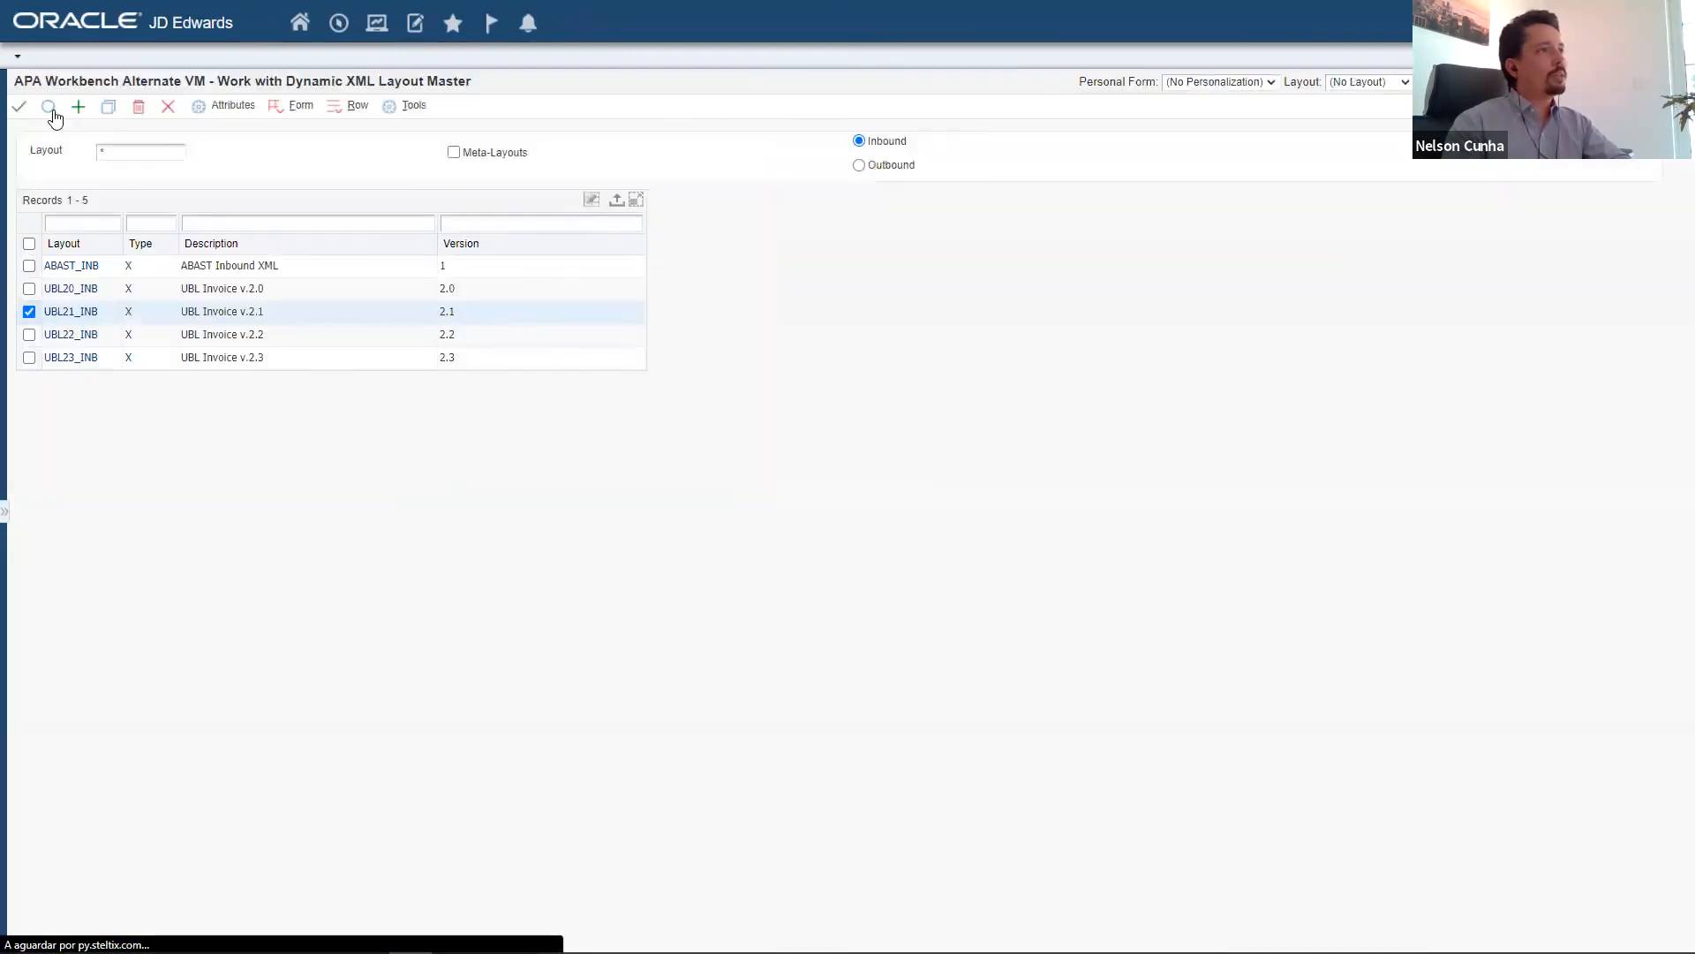
{"action": "left_click", "coordinate": [168, 107]}
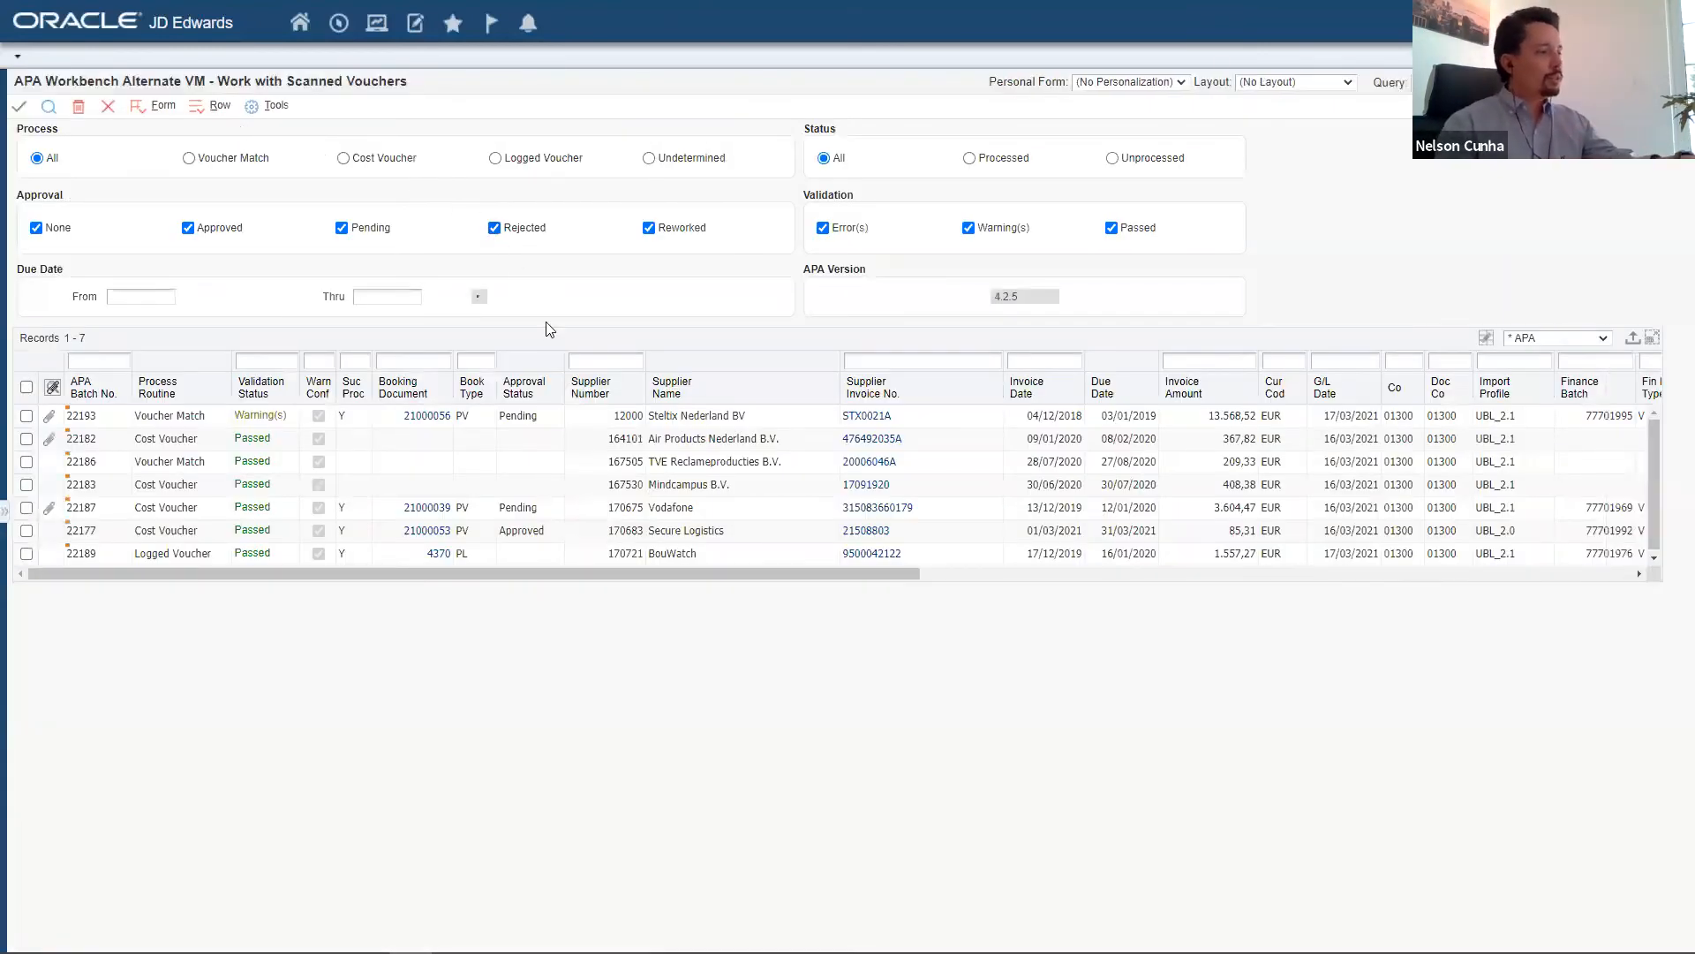